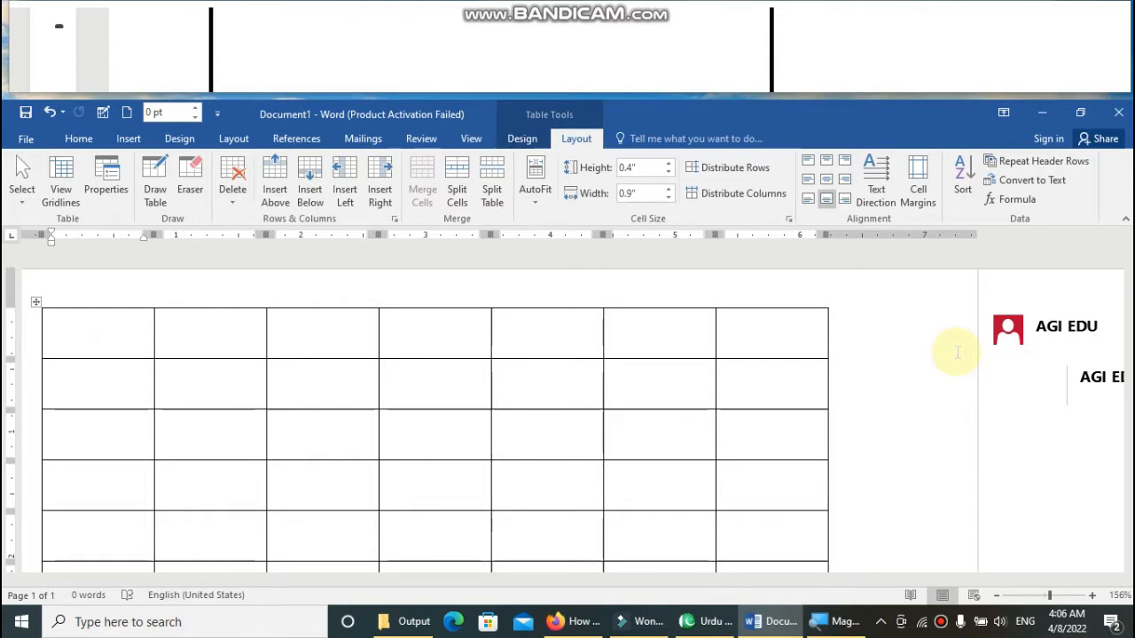
Mark the Cell Size and Alignment groups with a green rectangle using the on-screen drawing overlay.
key(ctrl+alt+d)
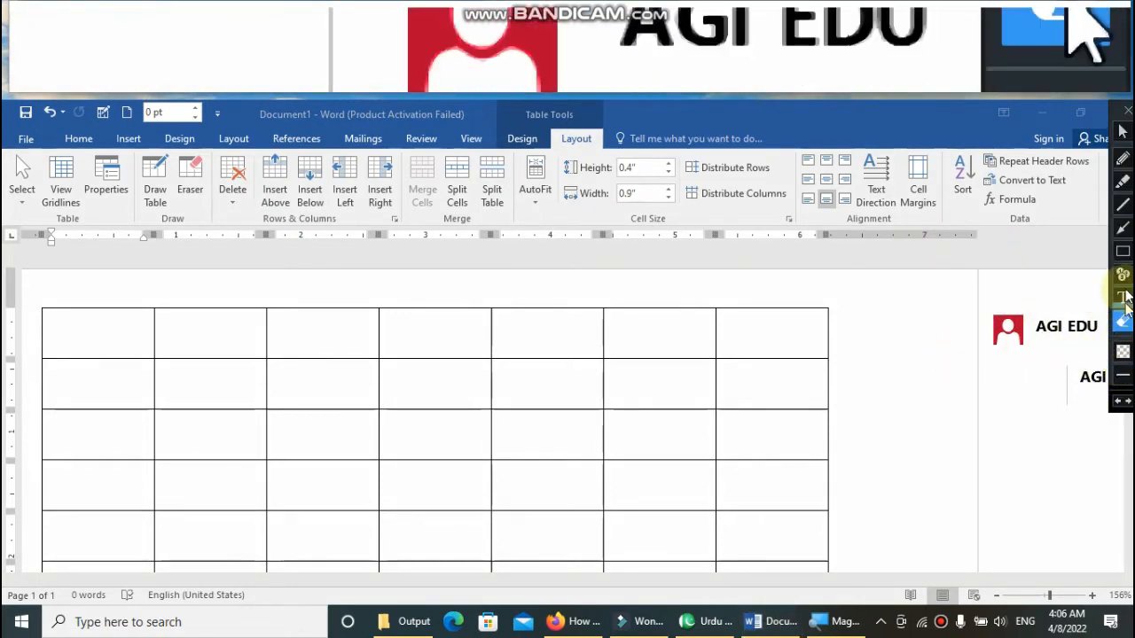
click(1122, 252)
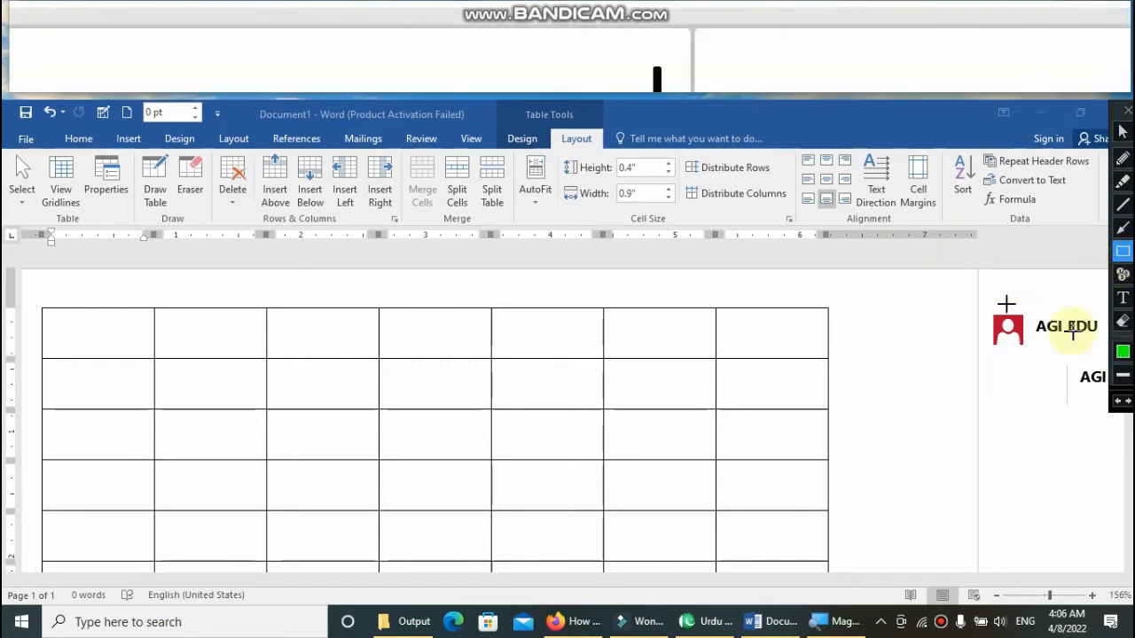
click(1122, 351)
click(977, 377)
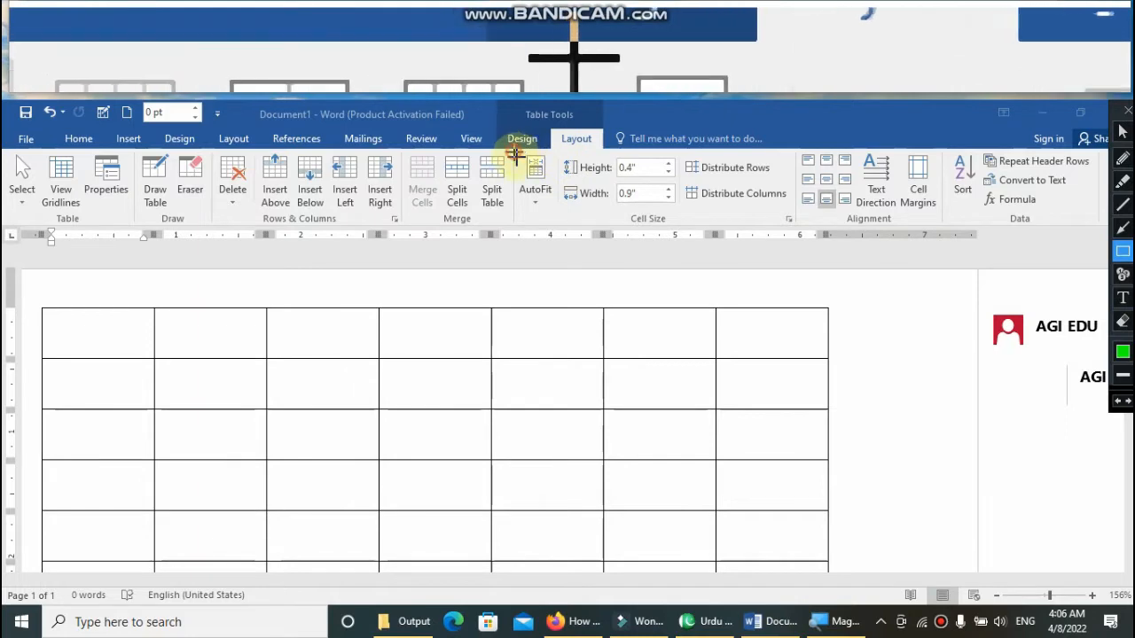
mouse_move(515, 152)
mouse_down()
mouse_move(588, 223)
mouse_move(978, 237)
mouse_up()
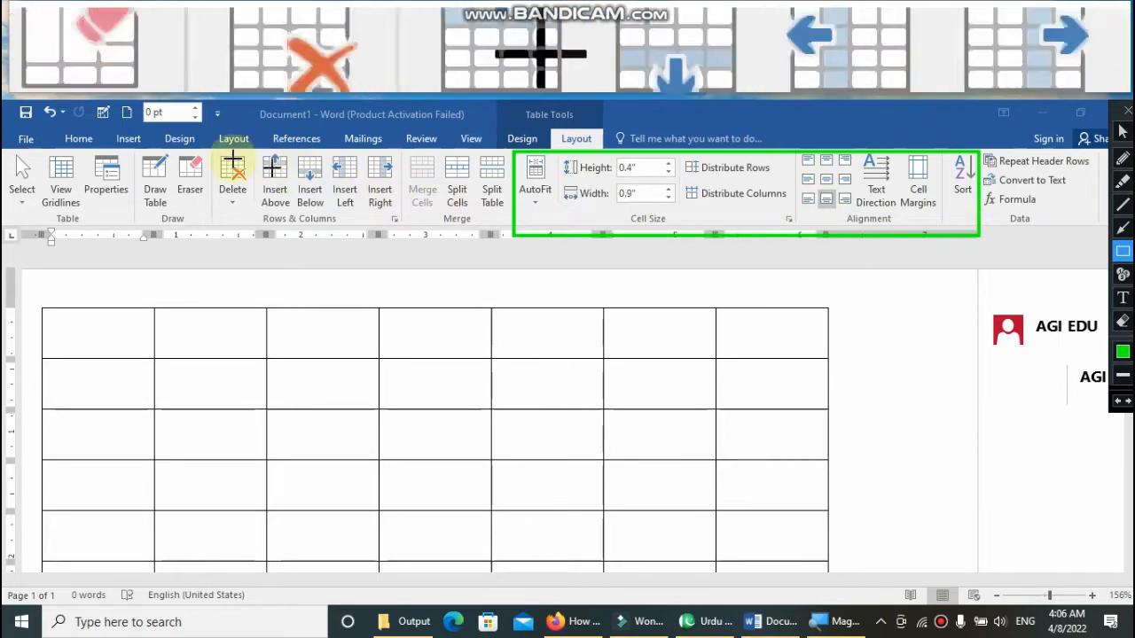
Mark the Table, Draw, Rows & Columns and Merge groups with a red rectangle, and close the drawing overlay.
click(1122, 351)
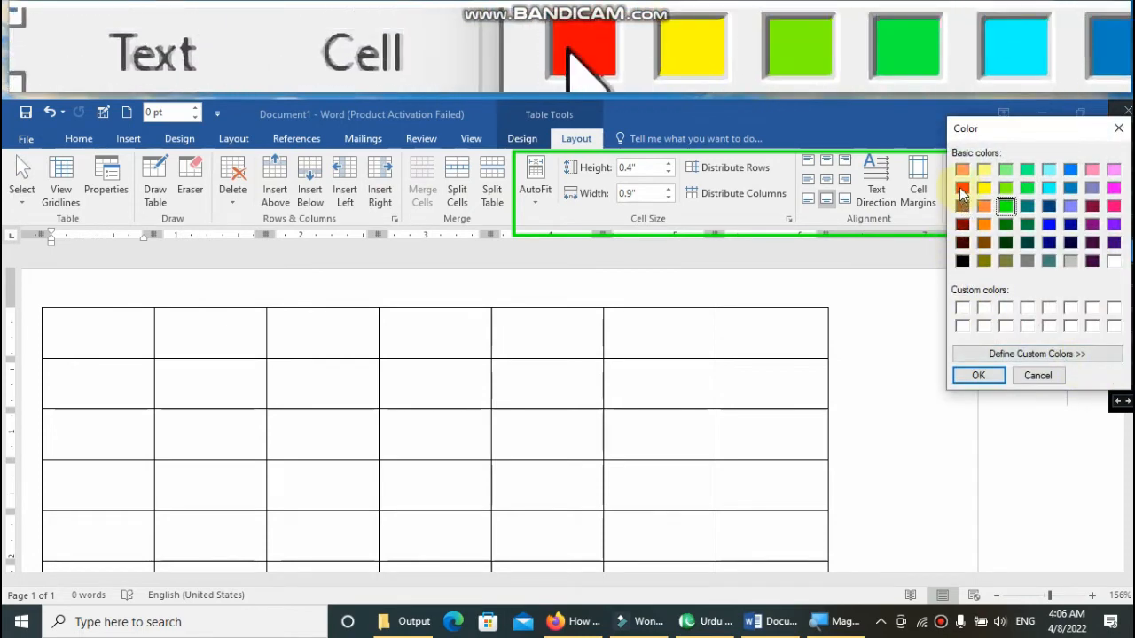
click(962, 190)
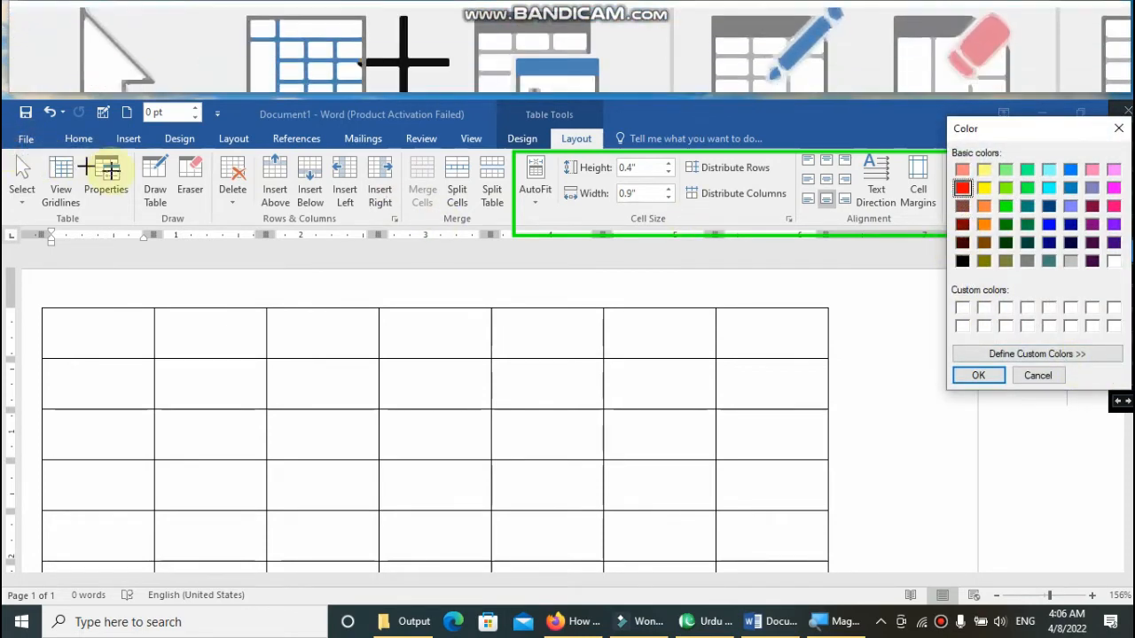
click(978, 375)
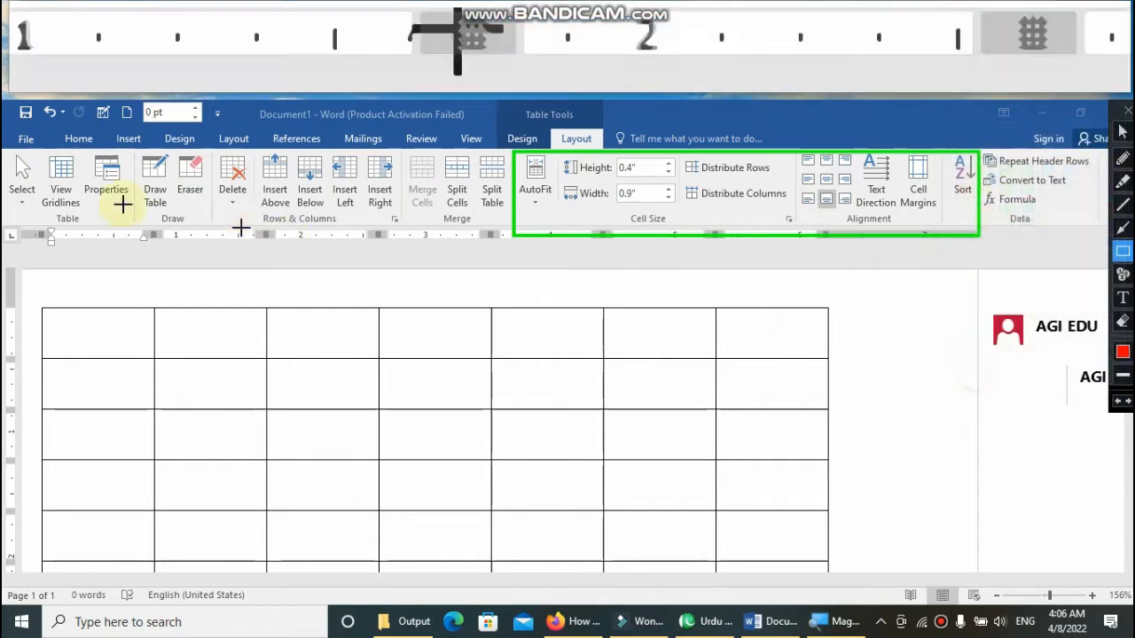
drag(14, 146, 507, 235)
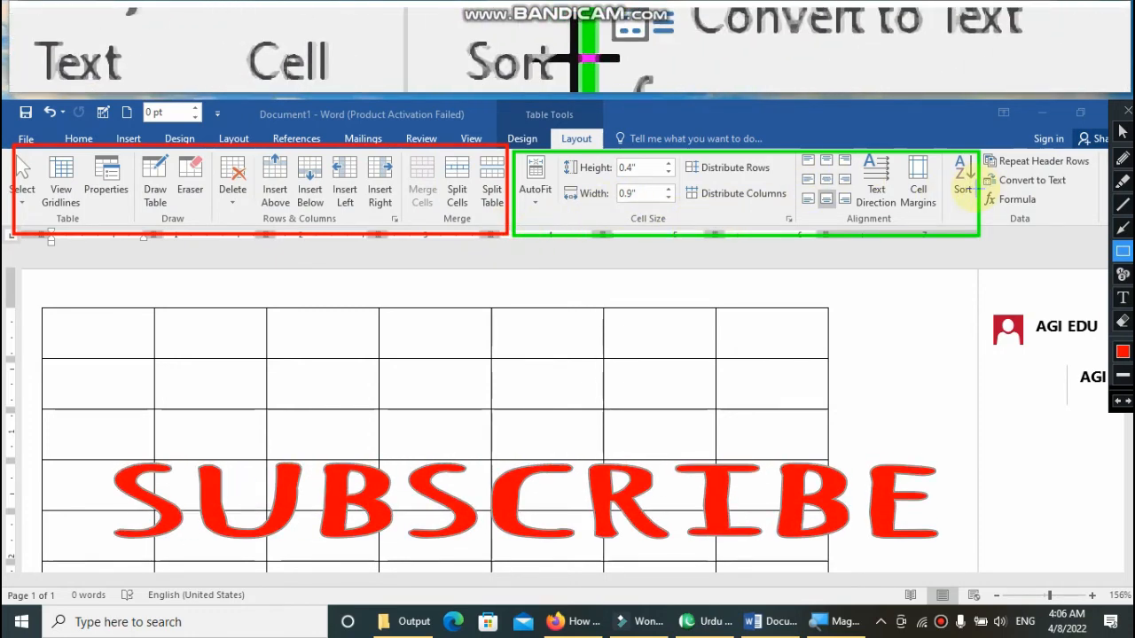
key(Escape)
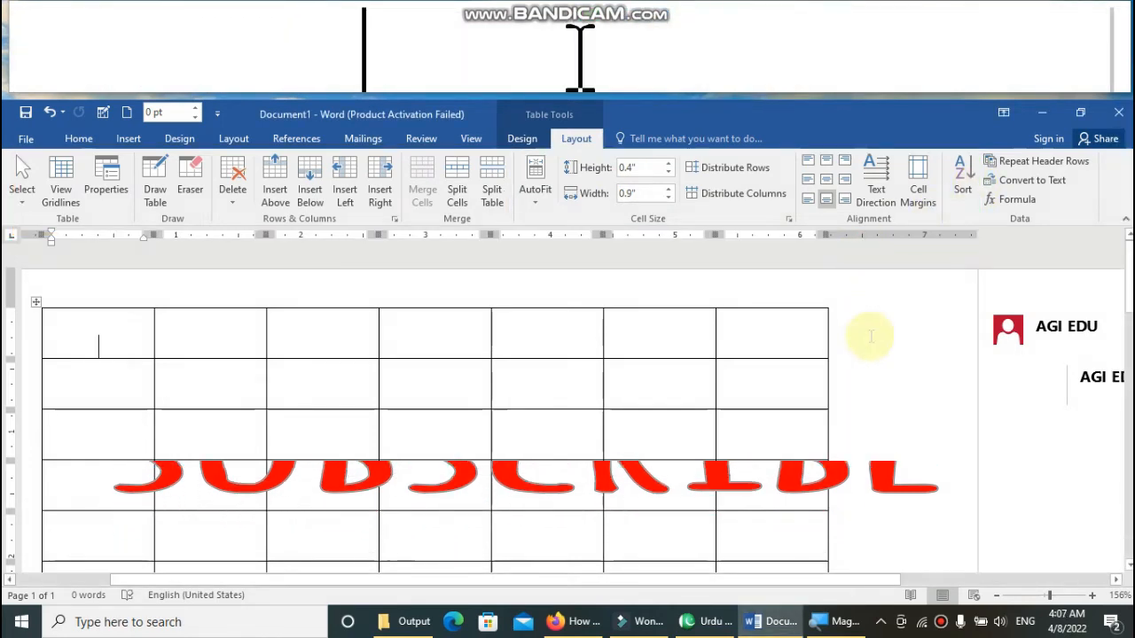
key(ctrl+alt+d)
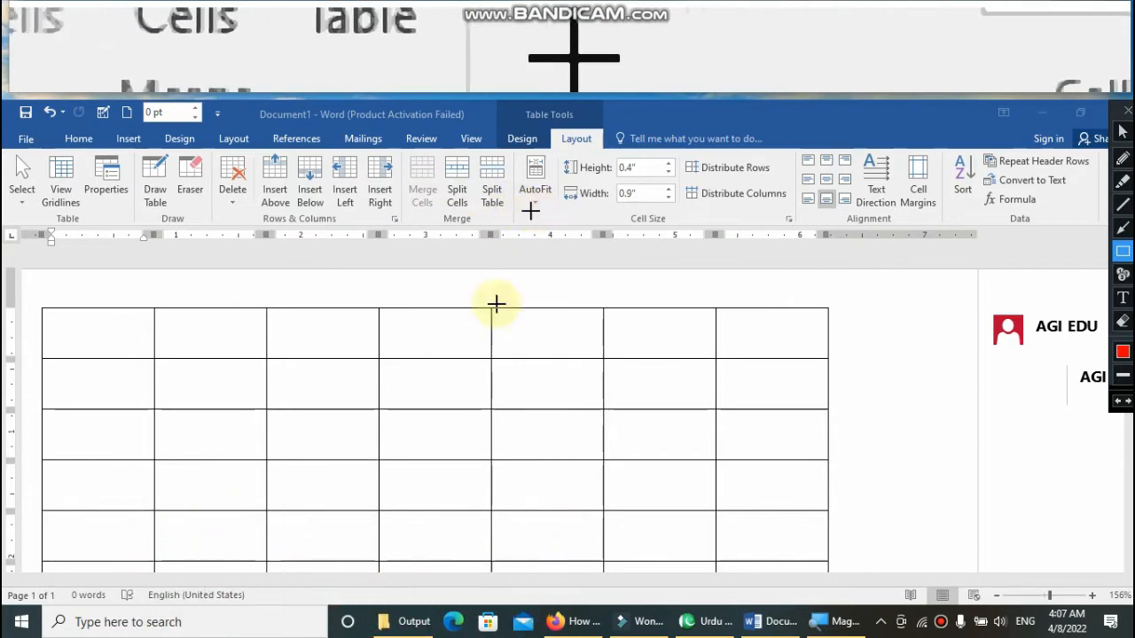
key(ctrl+alt+d)
Fill the first three cells of the table's top row with school, name and number.
click(140, 328)
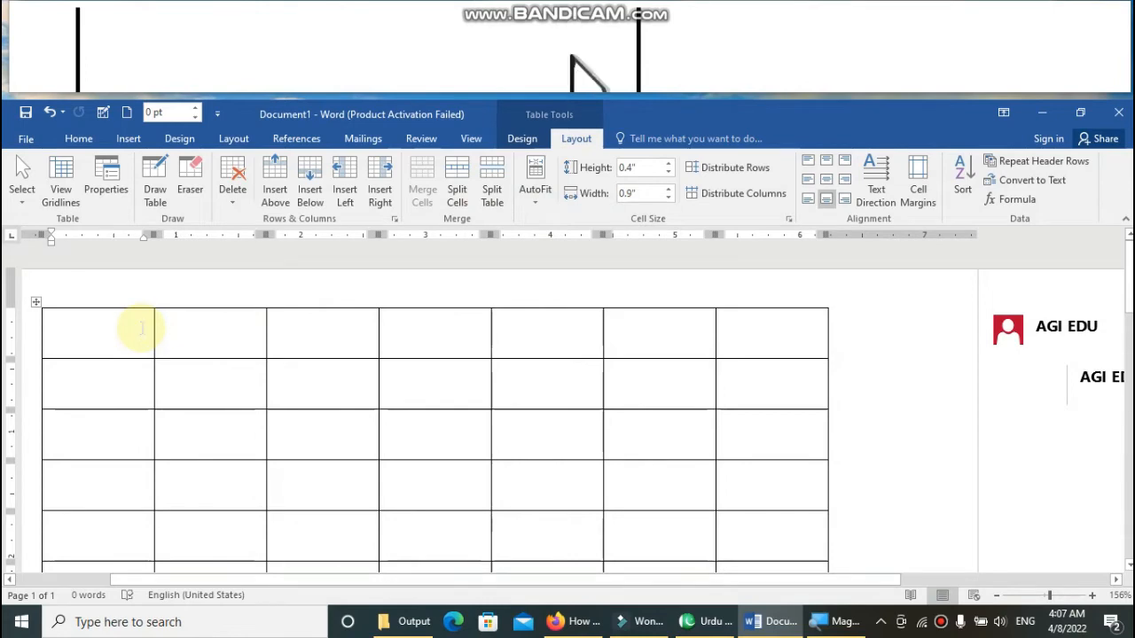
text(ssc)
key(BackSpace)
key(BackSpace)
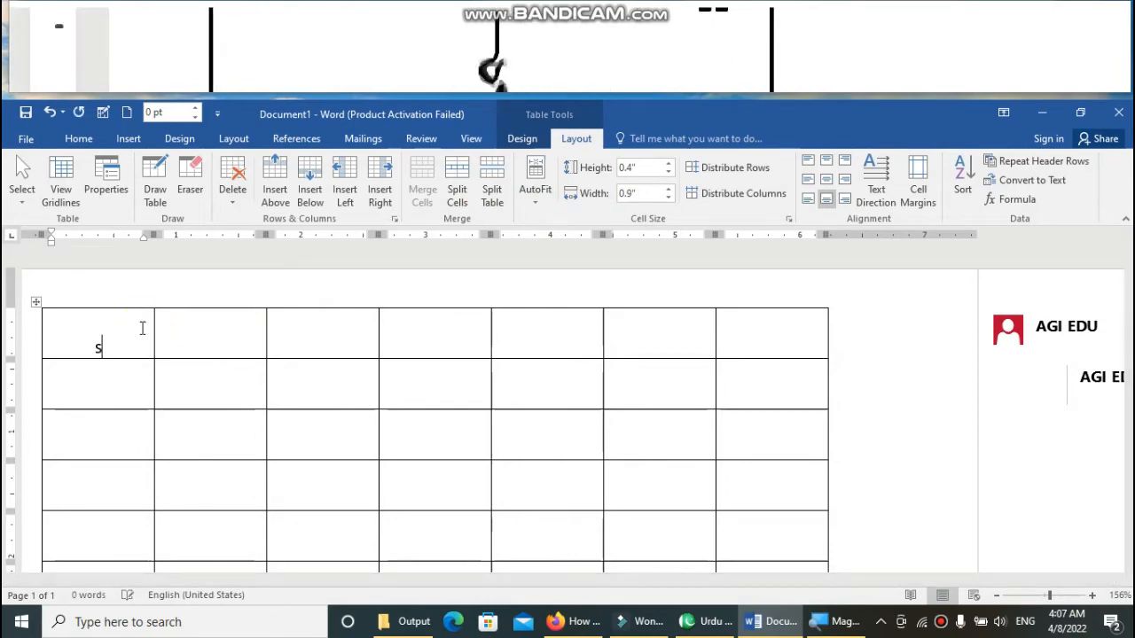
text(chool)
key(Tab)
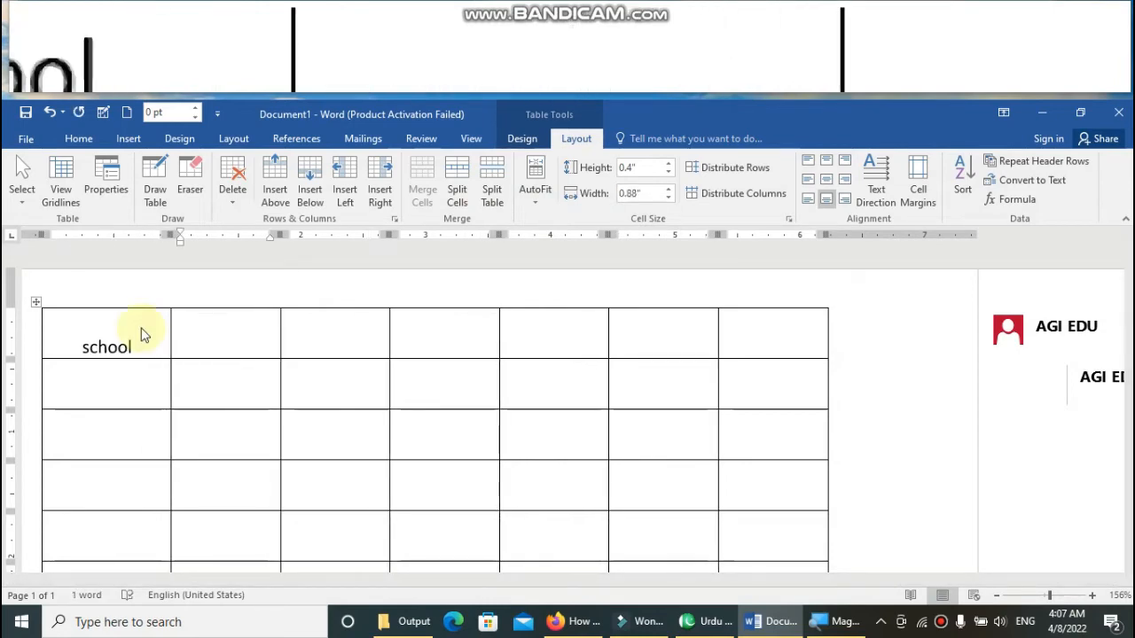
text(name)
key(Tab)
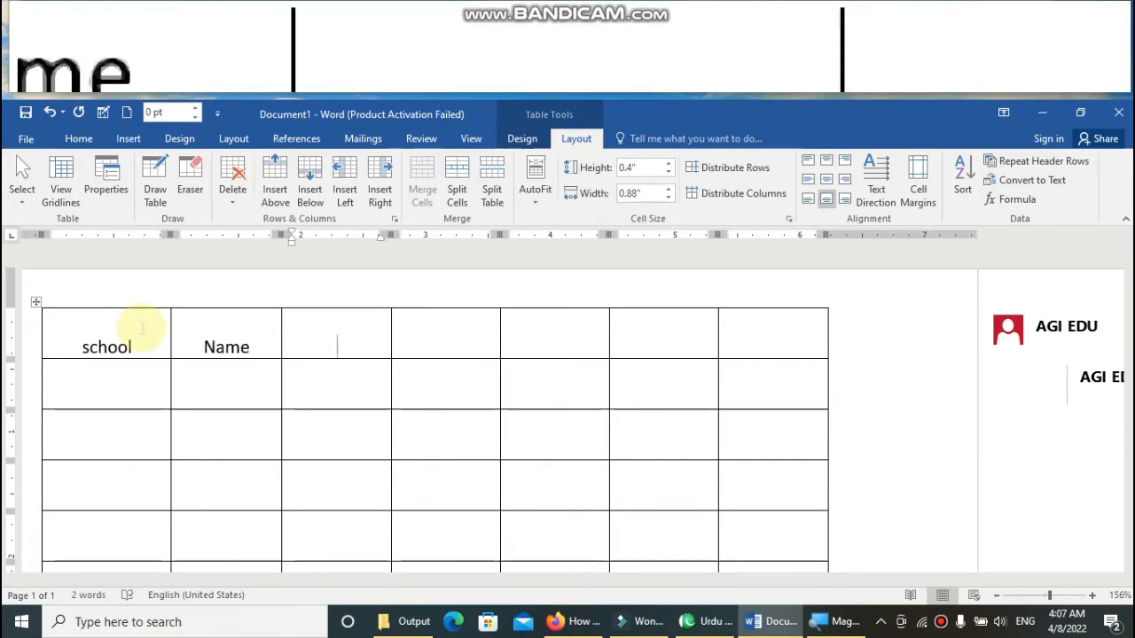
text(no)
key(BackSpace)
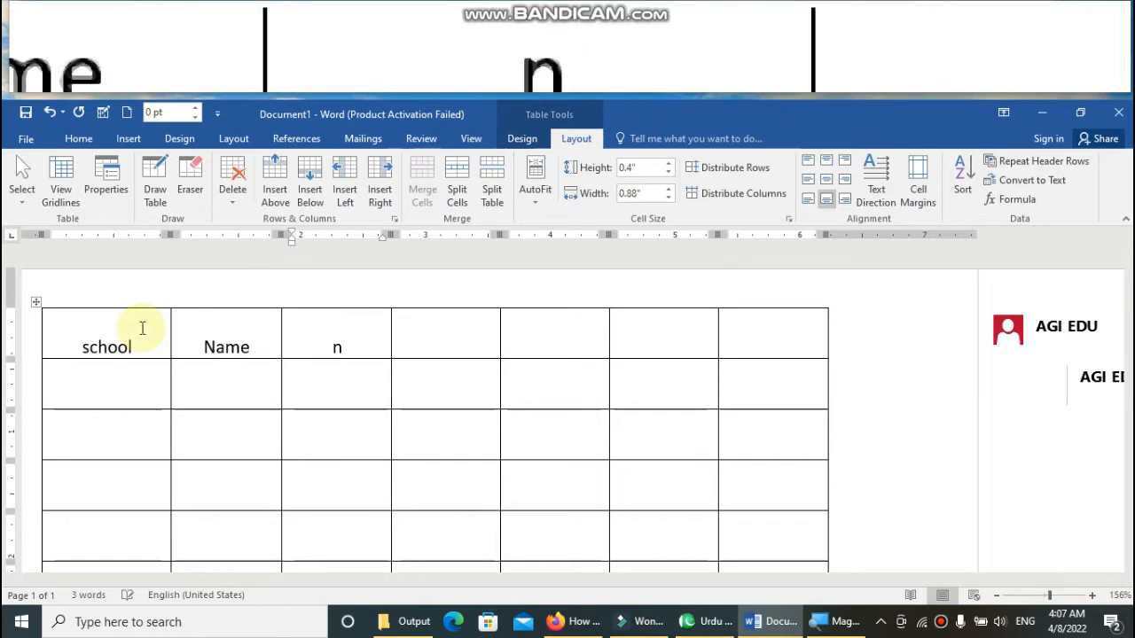
text(umber)
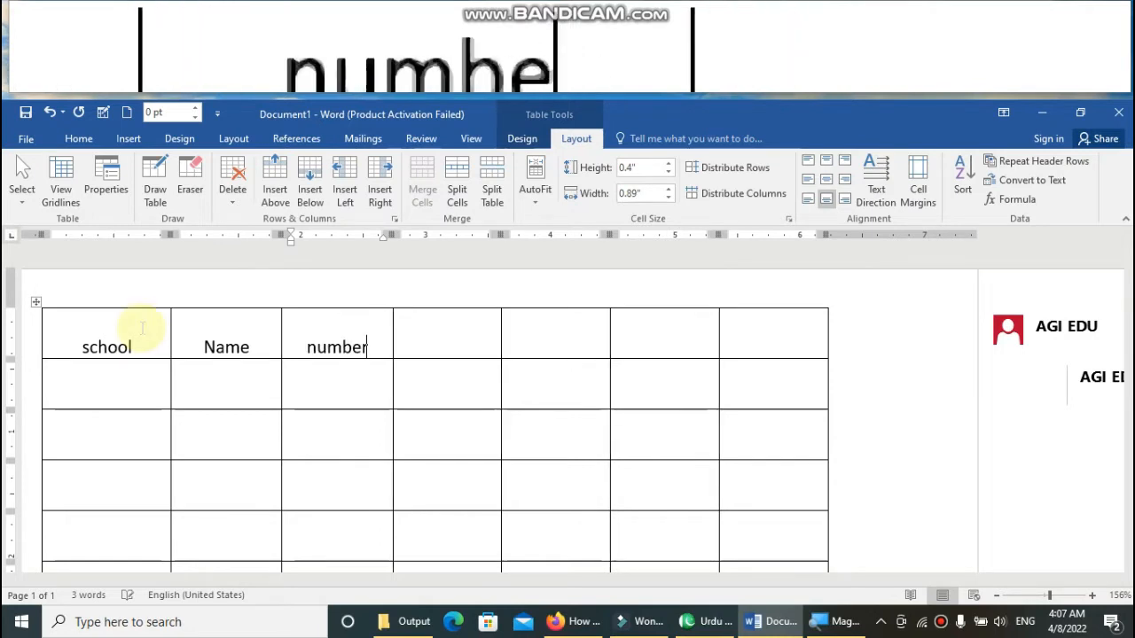
key(Tab)
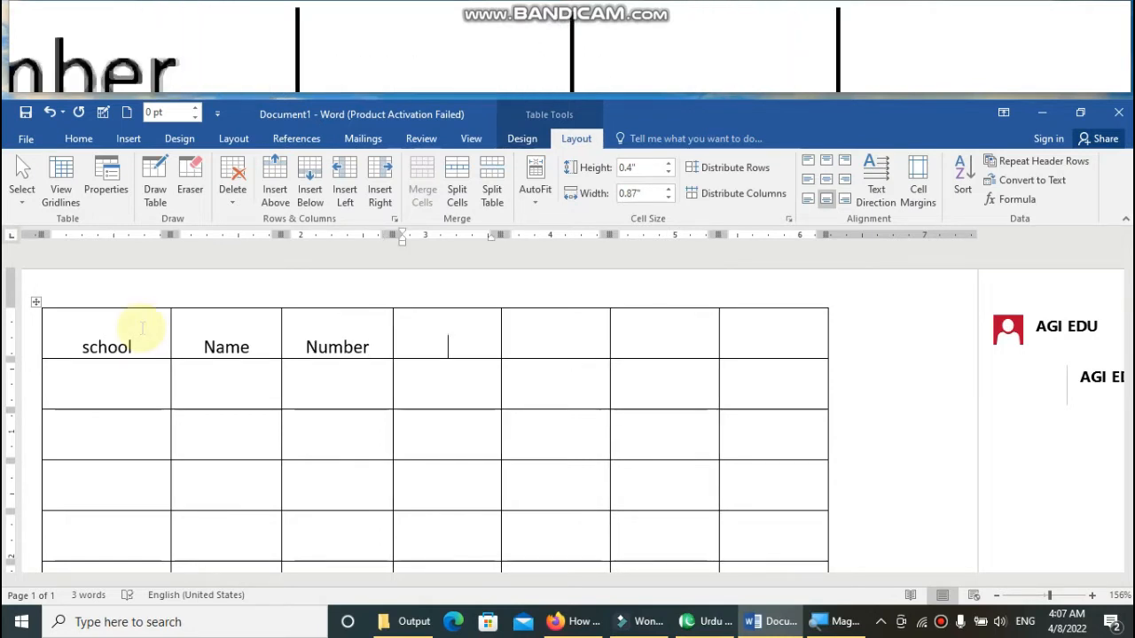
Fill the remaining four cells of the top row with multan, salem, grade and total.
text(multan)
key(Tab)
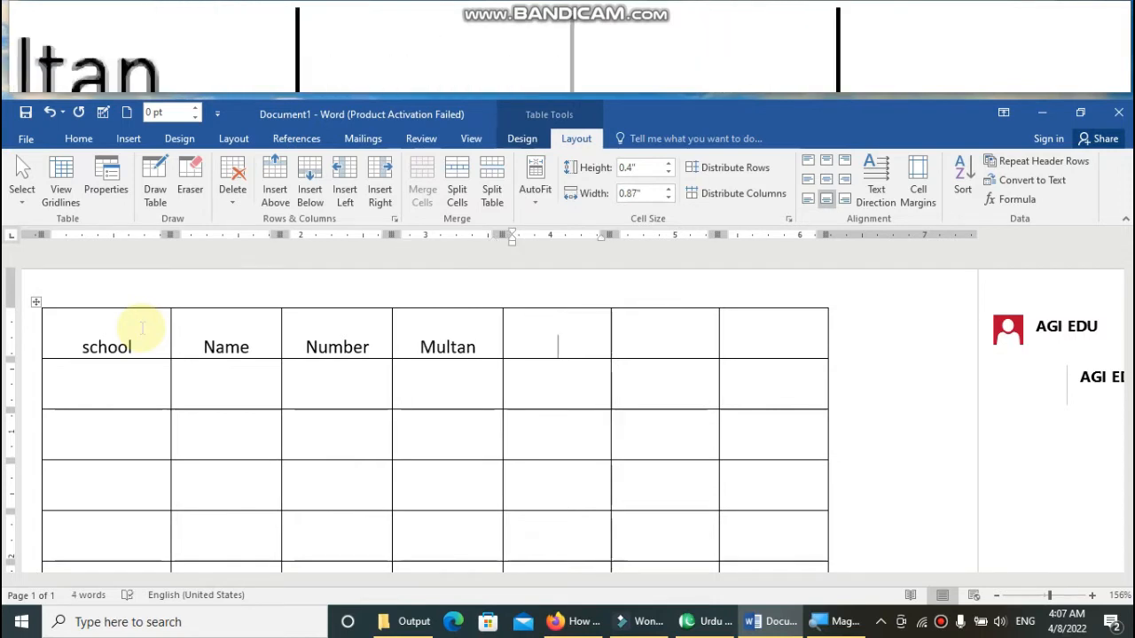
text(salem)
key(Tab)
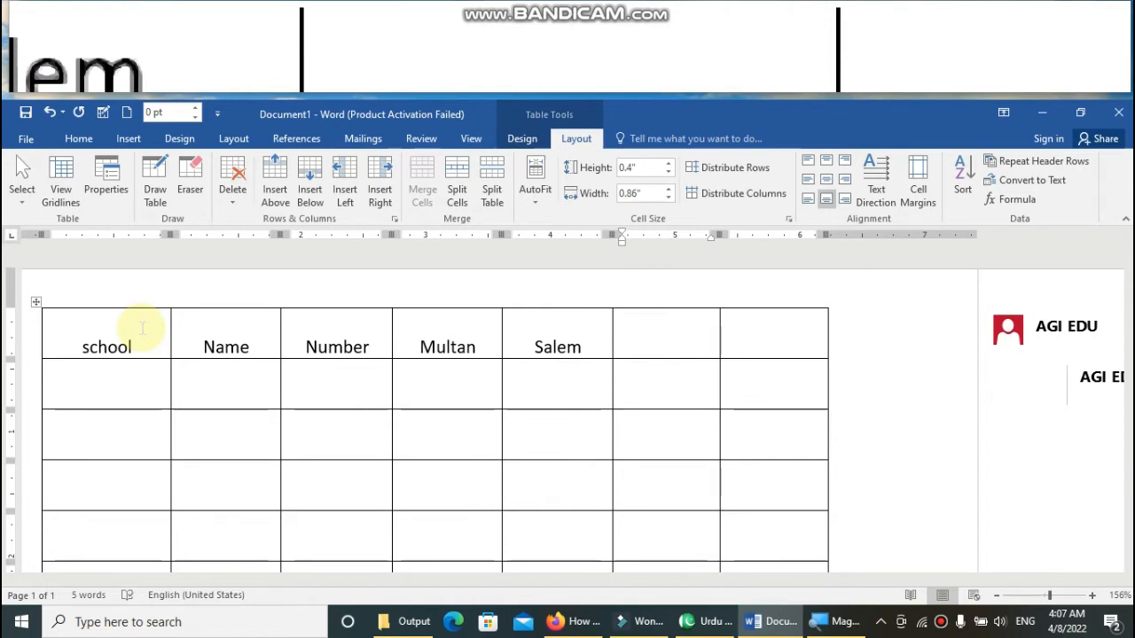
text(grade)
key(Tab)
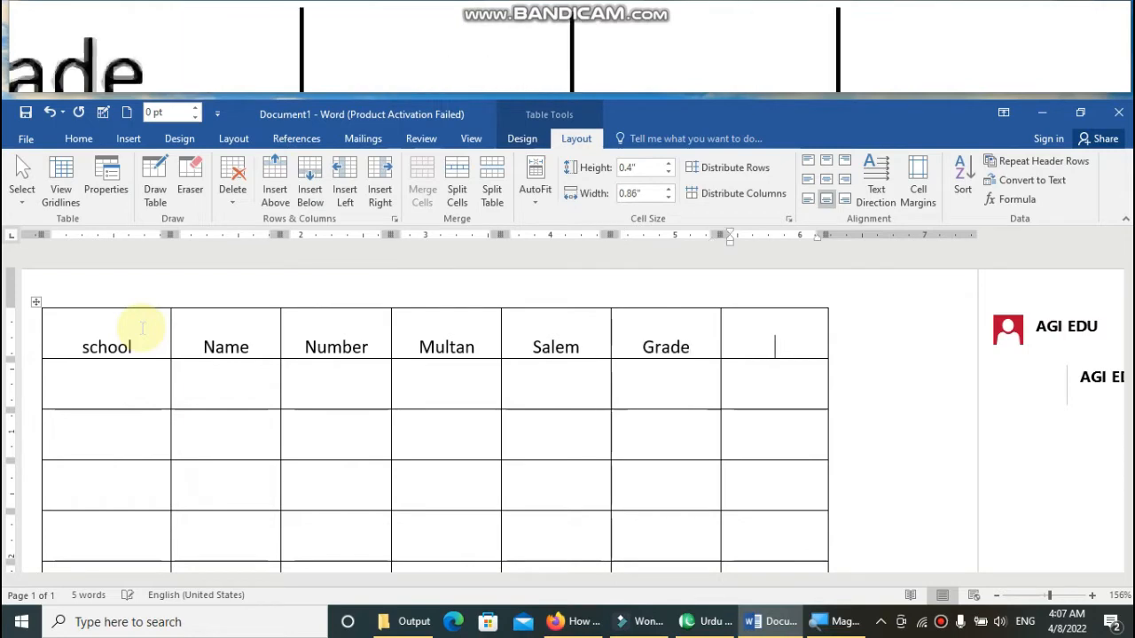
text(total)
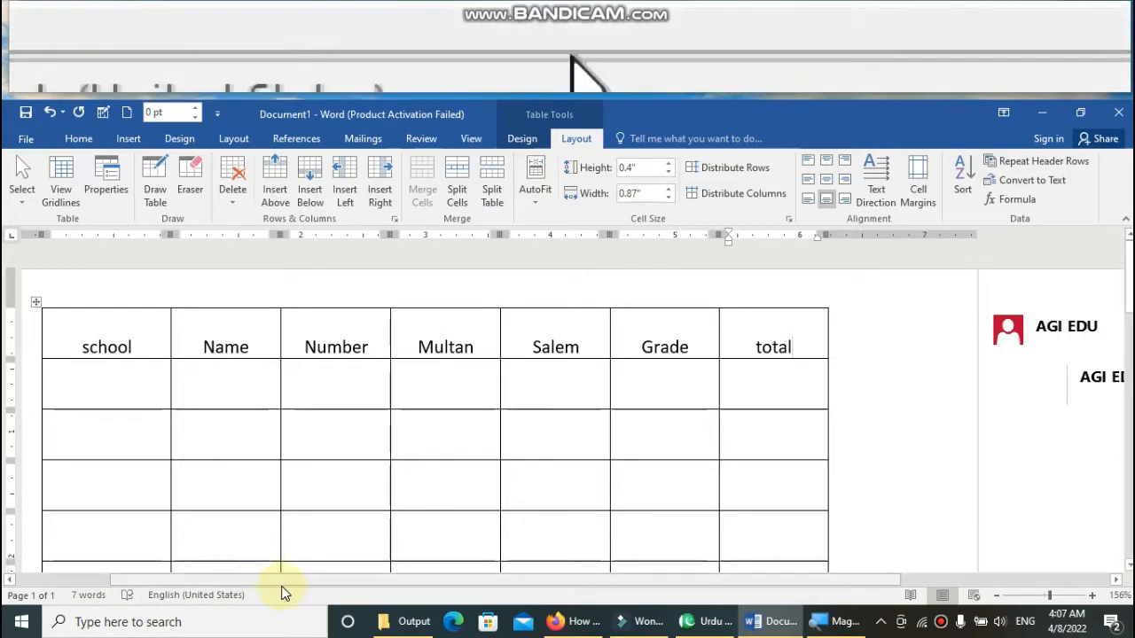
Select the table's header row and fit the column widths to their text with AutoFit Contents.
click(144, 342)
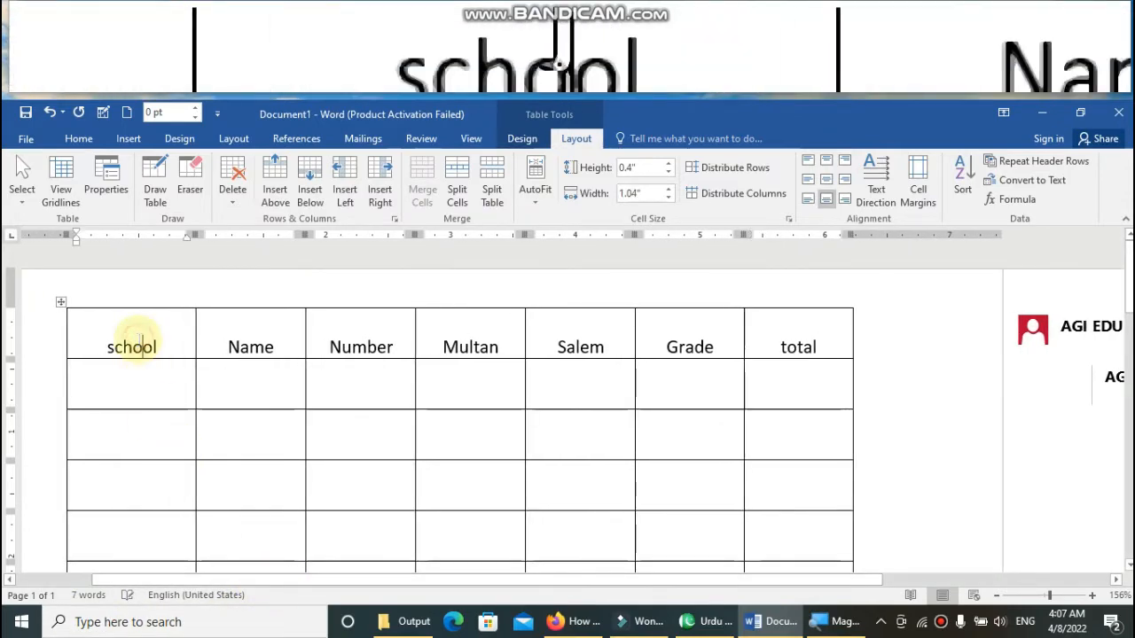
drag(111, 344, 785, 348)
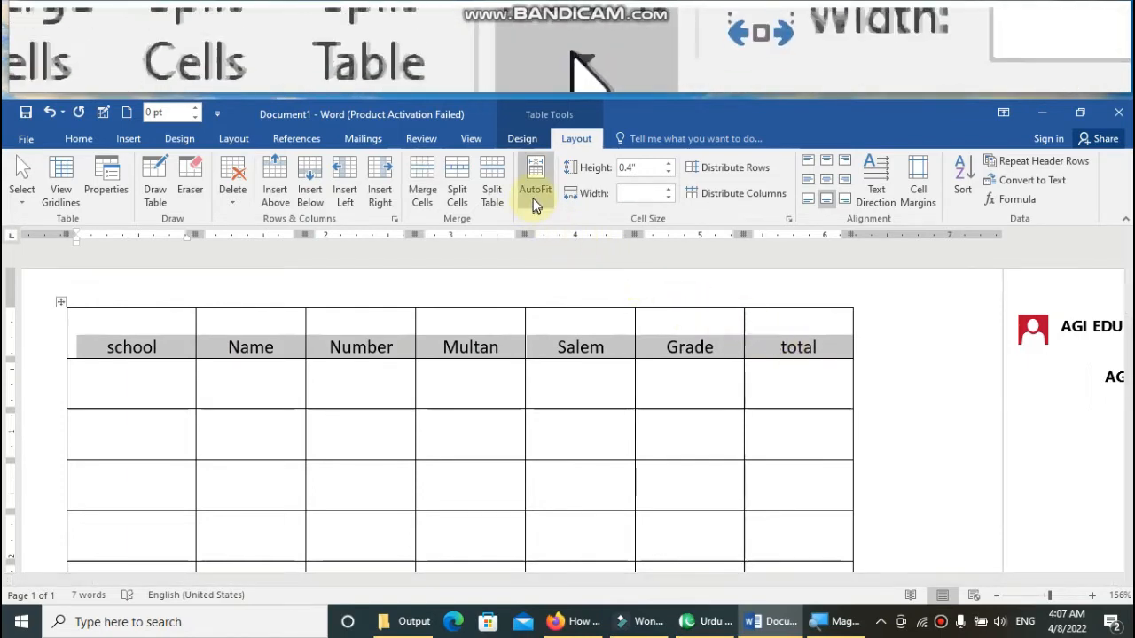
click(535, 197)
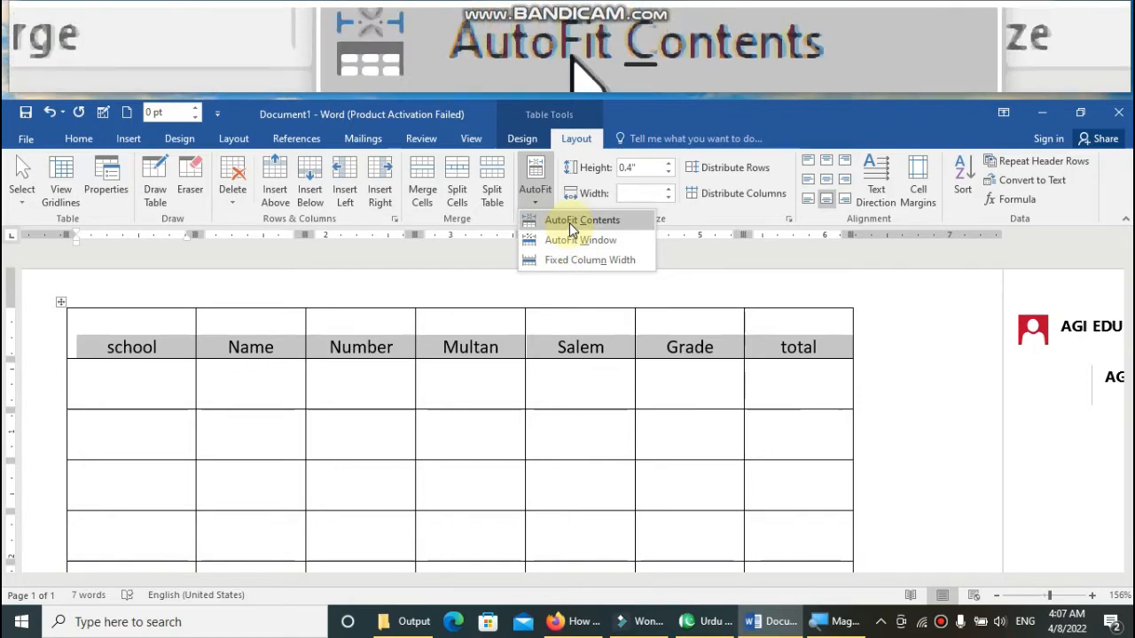
click(569, 222)
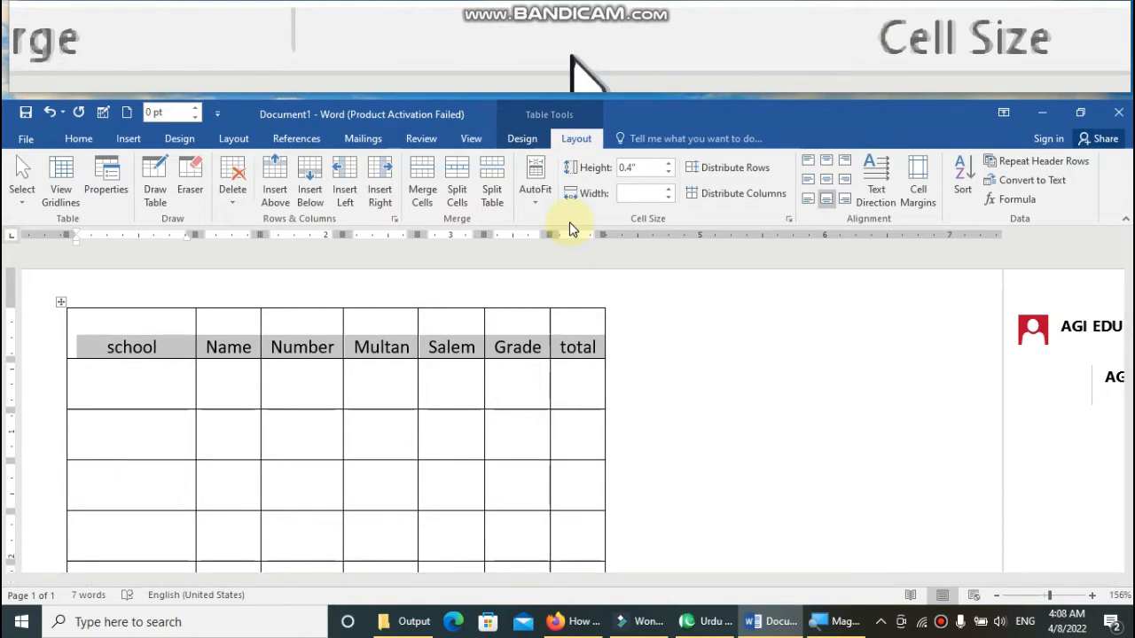
Clear the whole document and insert a new table with six columns and two rows.
key(ctrl+a)
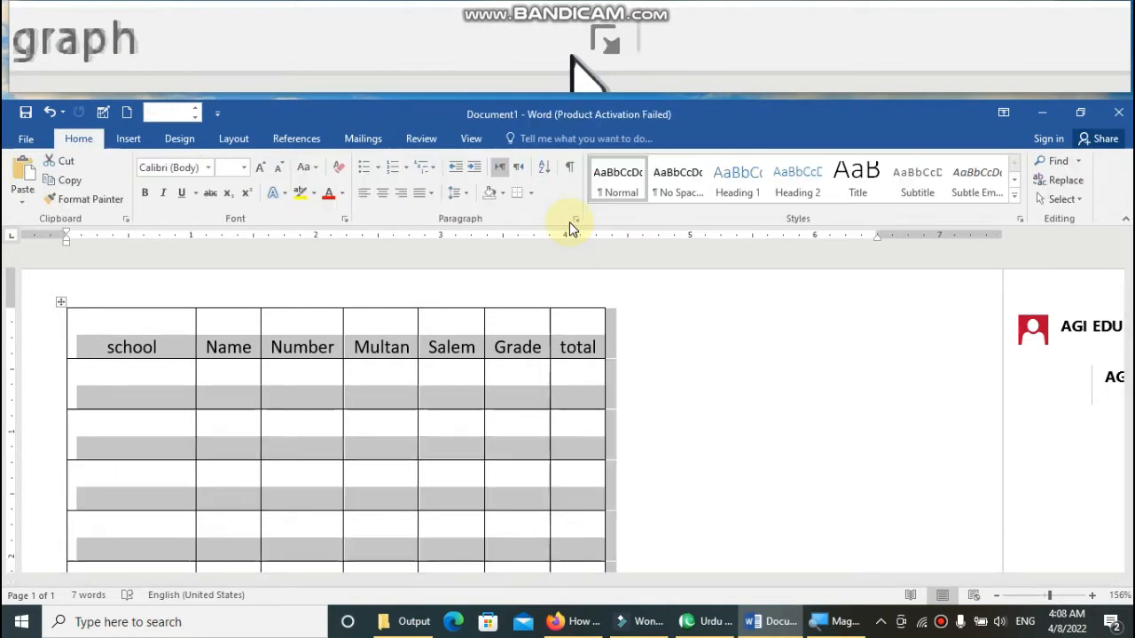
key(Delete)
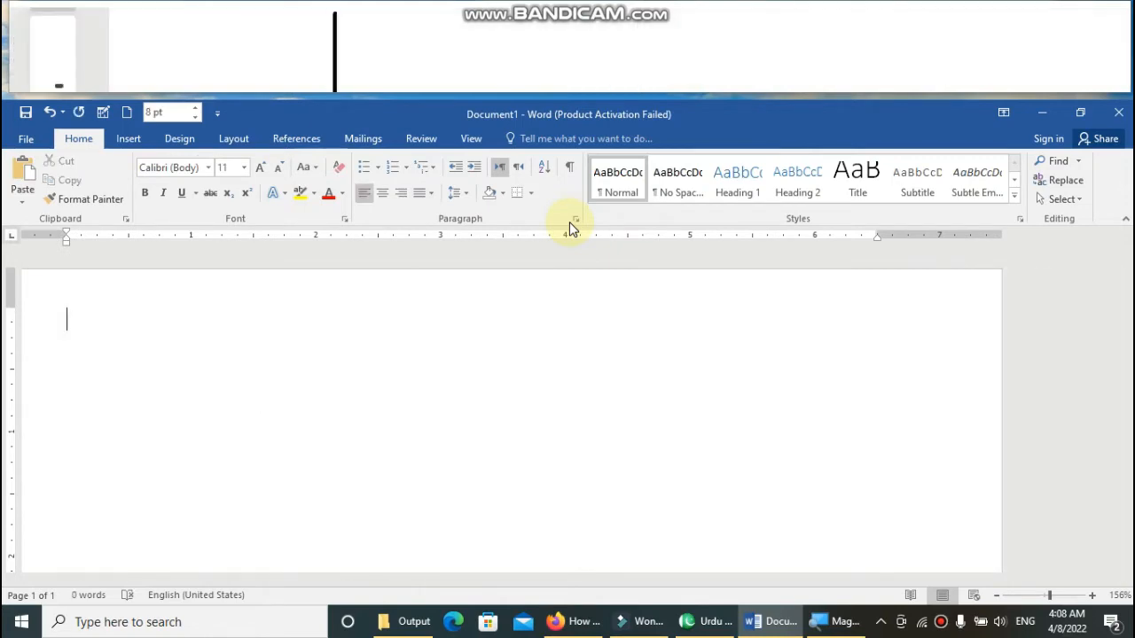
key(alt+n)
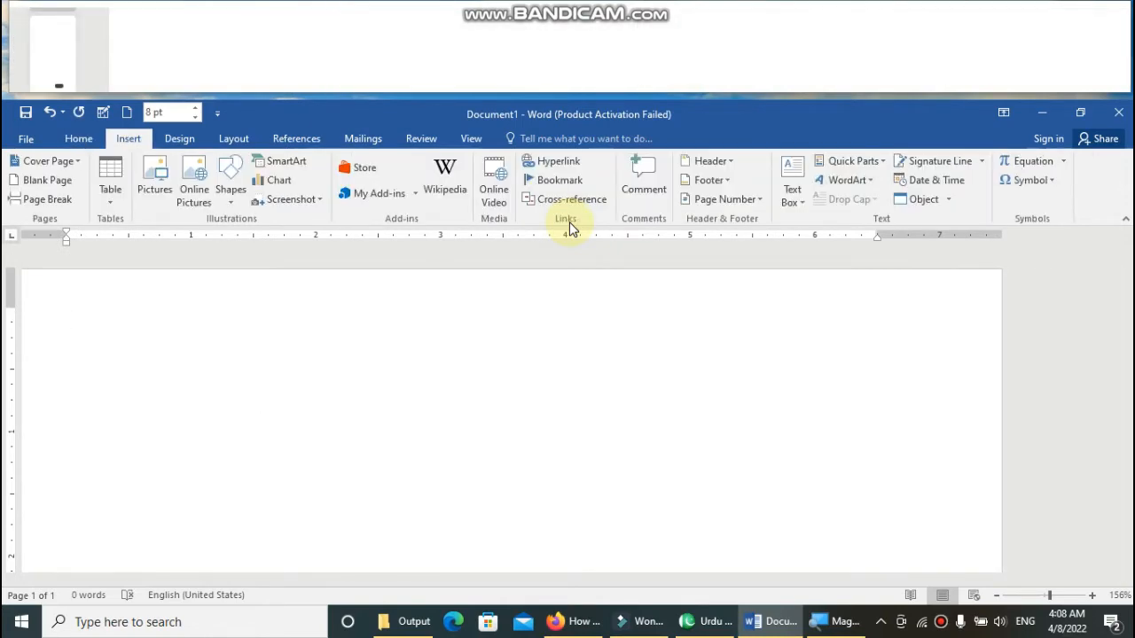
key(t)
key(Down)
key(Right)
key(Right)
key(Right)
key(Right)
key(Right)
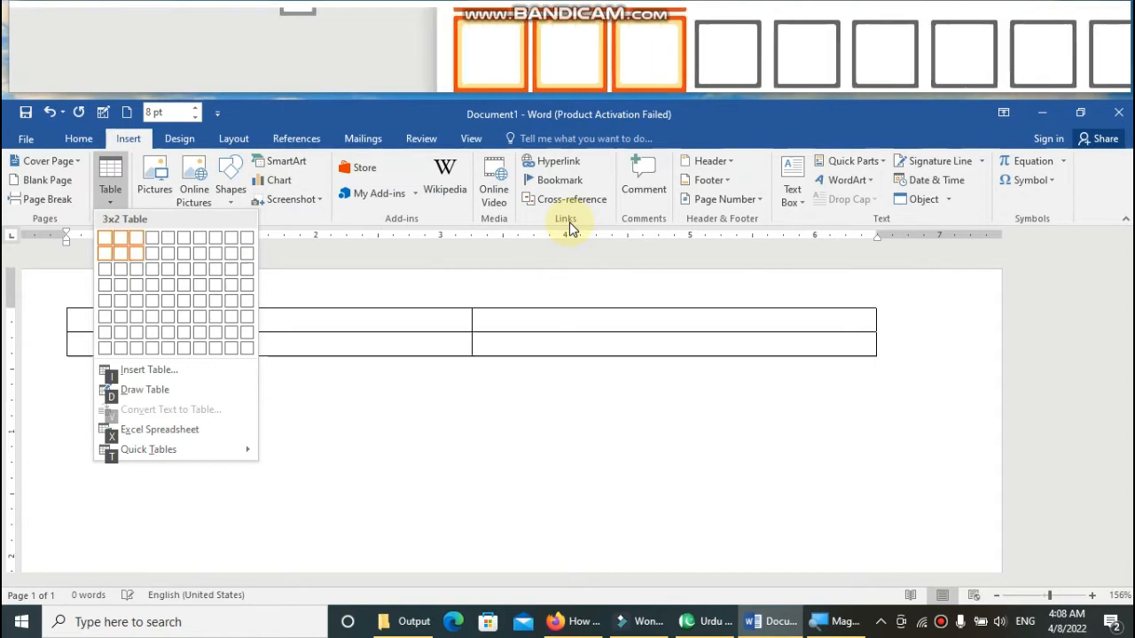
key(Return)
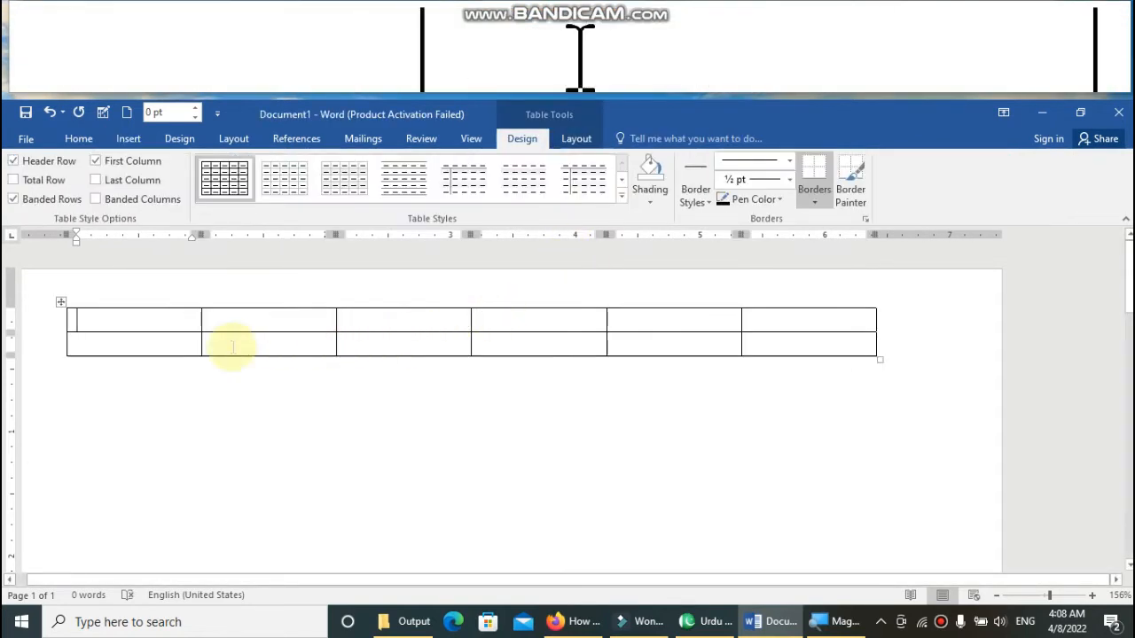
Fill the first three cells of the new table's top row with Name, Class and Roll no.
text(name)
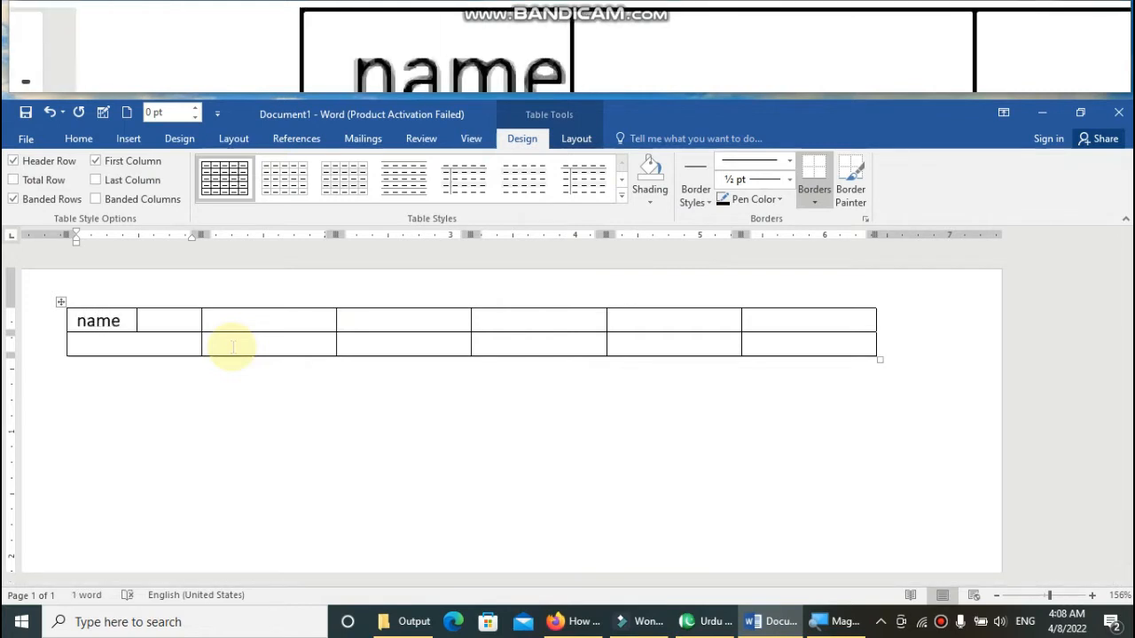
key(Tab)
text(class)
key(Tab)
text(roll no)
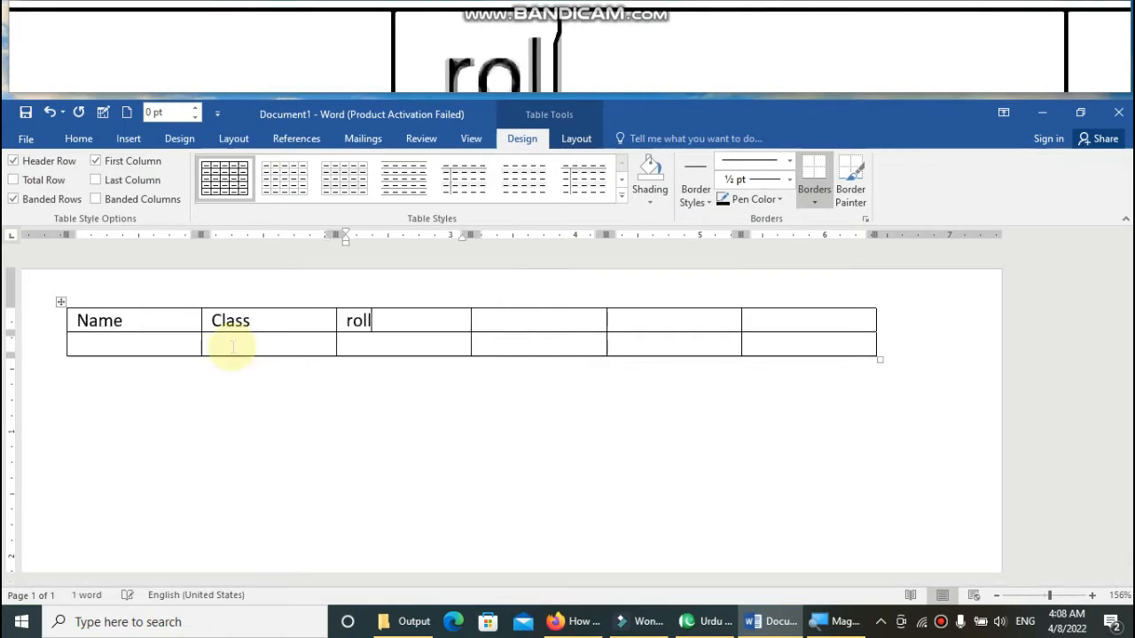
Fill the remaining three cells of the top row with Subject, Grade and marks.
key(Tab)
text(su)
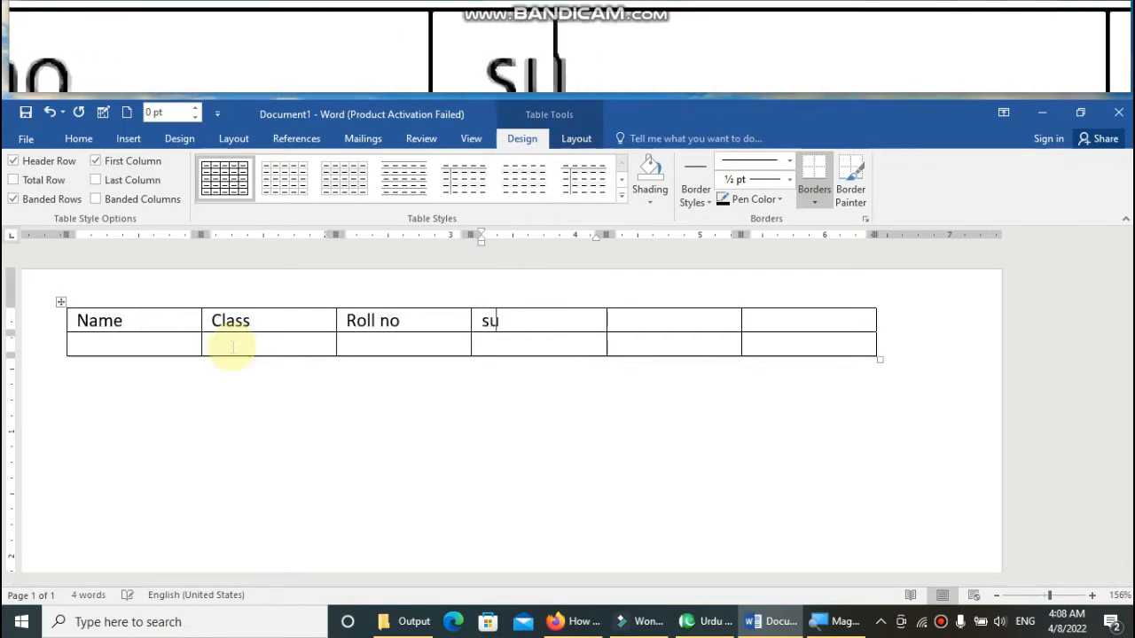
text(bject)
key(Tab)
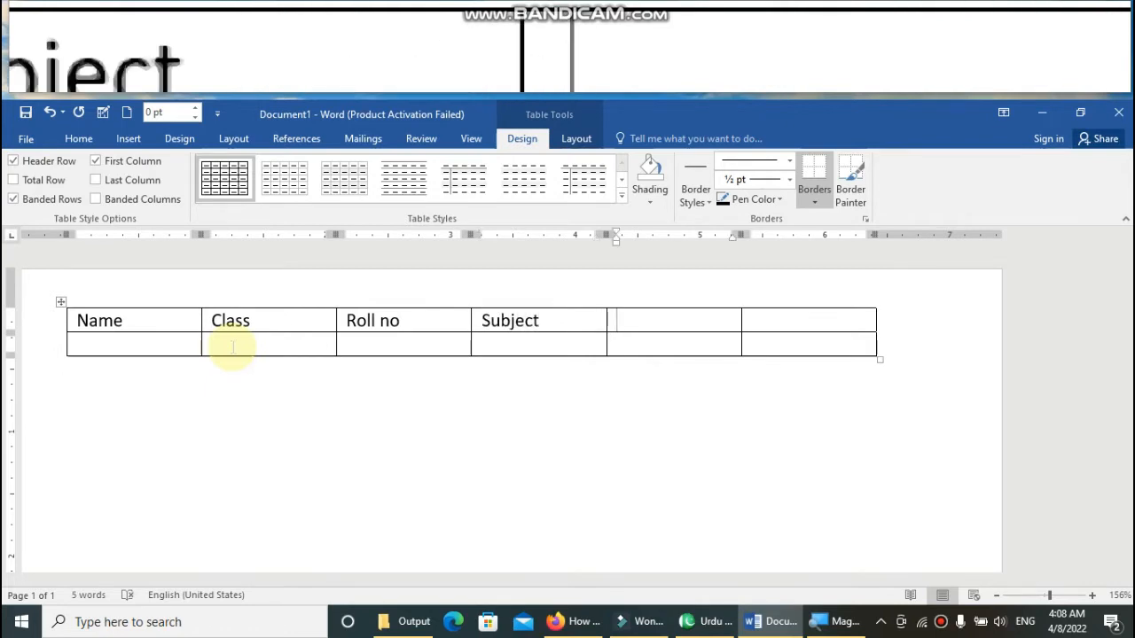
text(grade)
key(Tab)
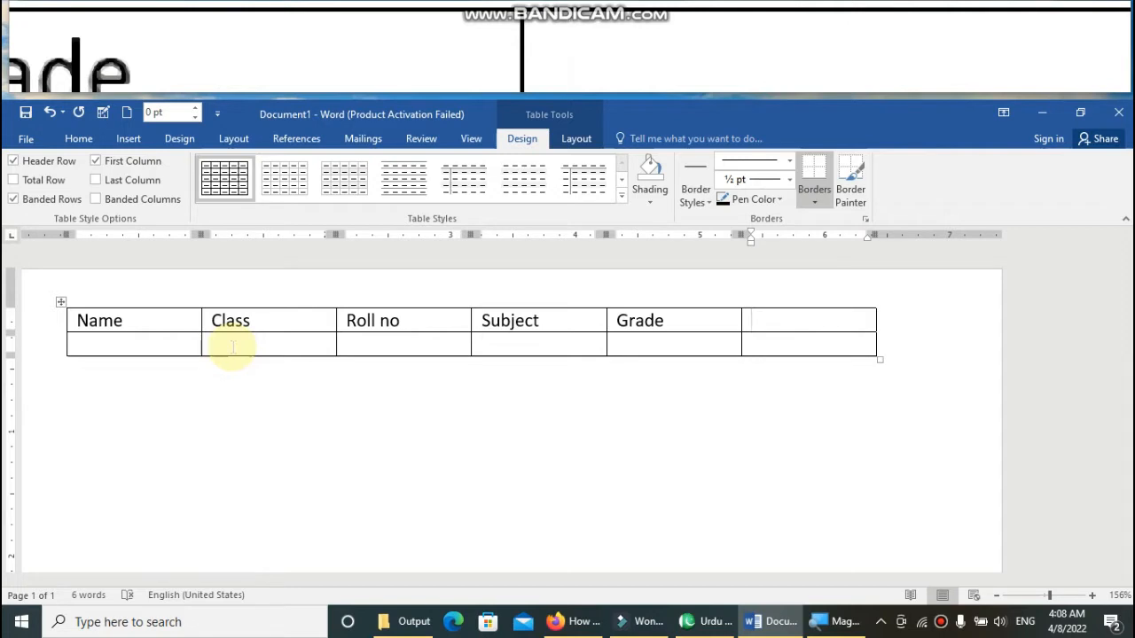
text(marks)
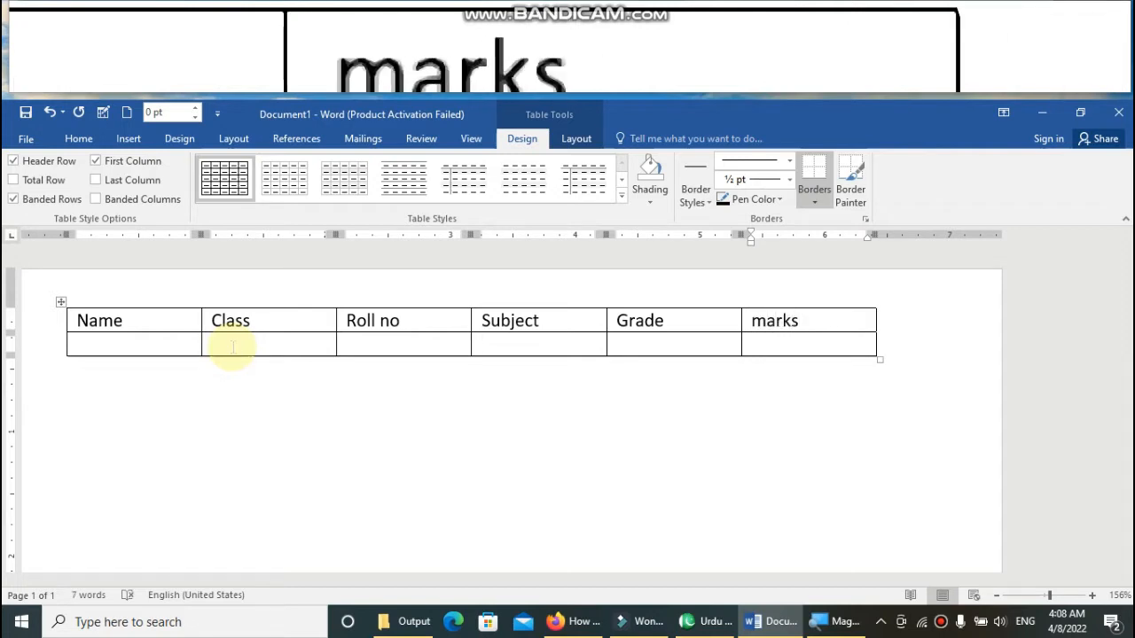
click(121, 345)
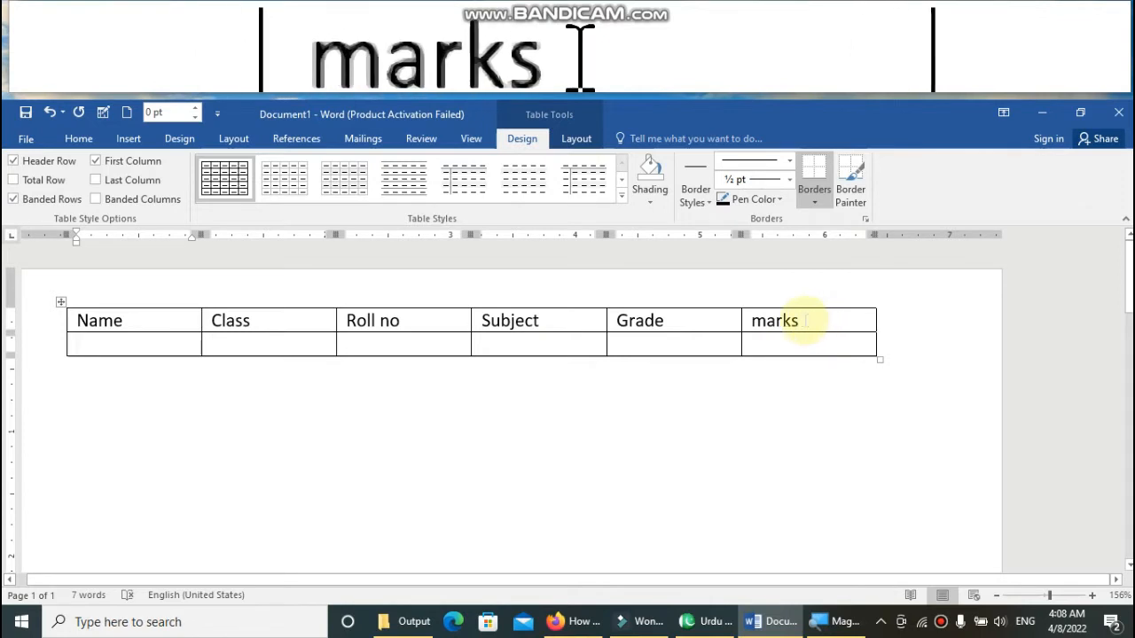
Mark the empty space after Grade and marks with red on-screen annotation lines, then remove the annotations.
key(ctrl+alt+f)
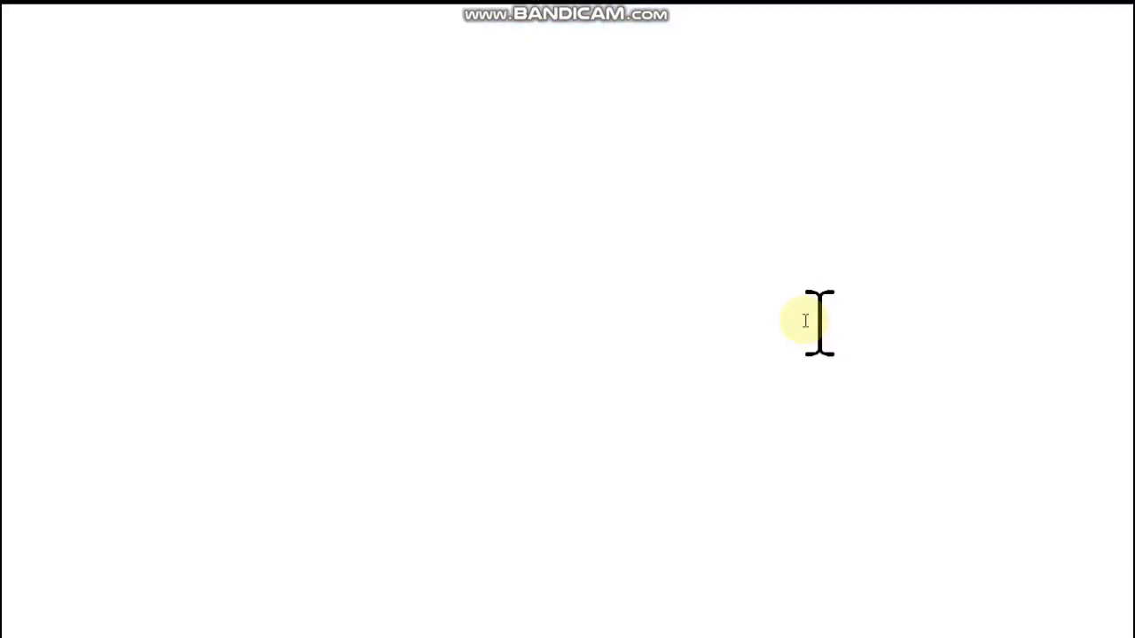
key(ctrl+alt+d)
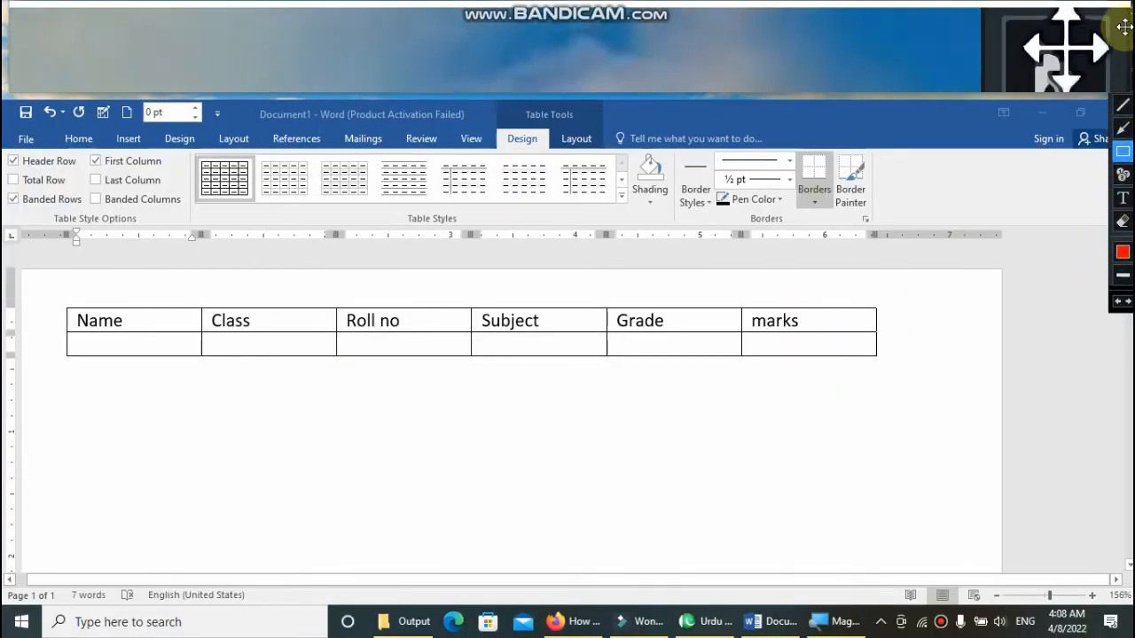
click(1122, 105)
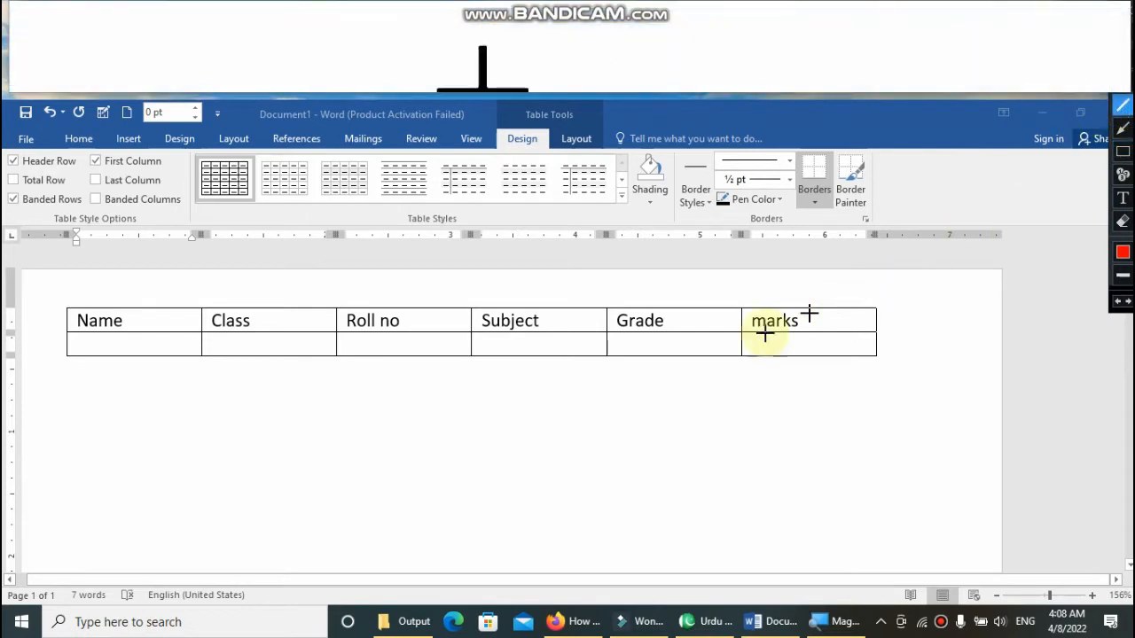
drag(671, 323, 739, 323)
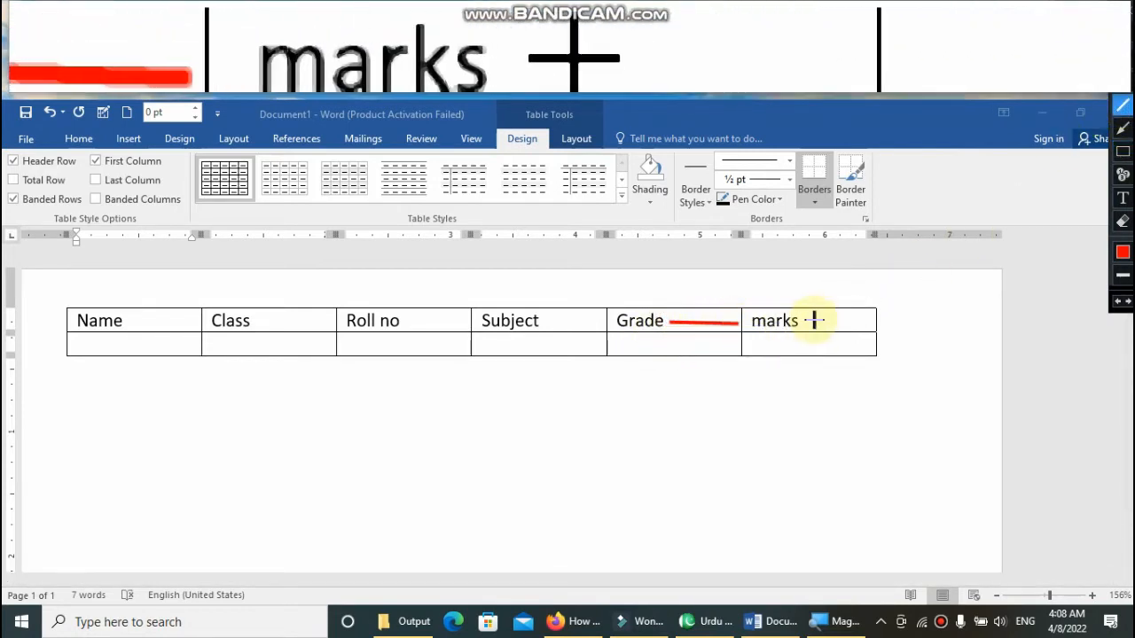
drag(813, 321, 868, 322)
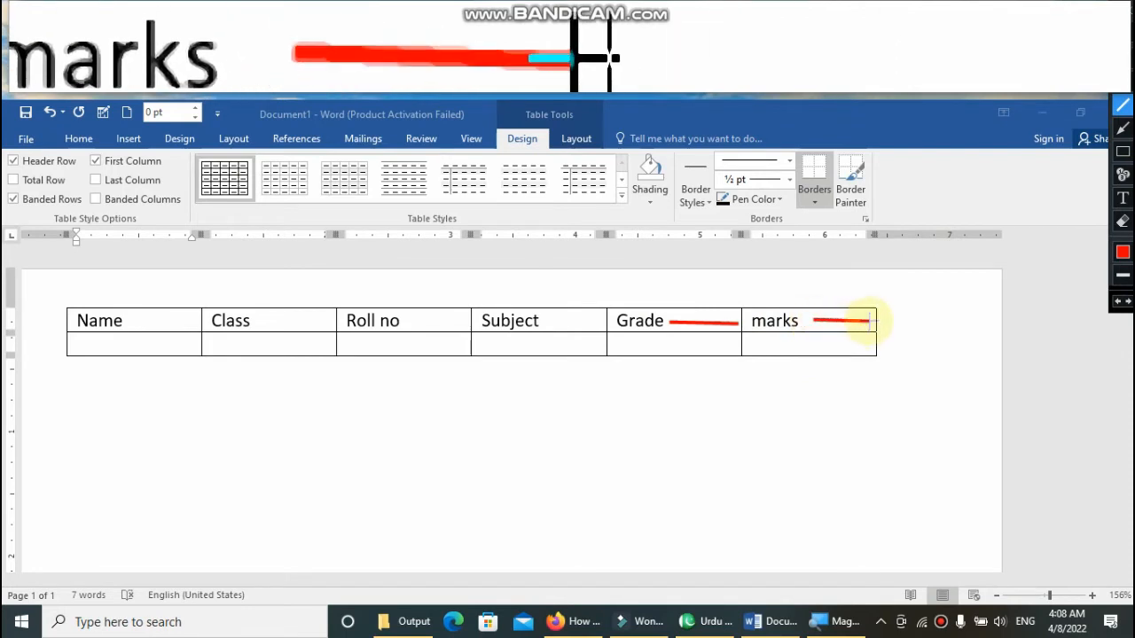
key(ctrl+alt+d)
key(ctrl+alt+d)
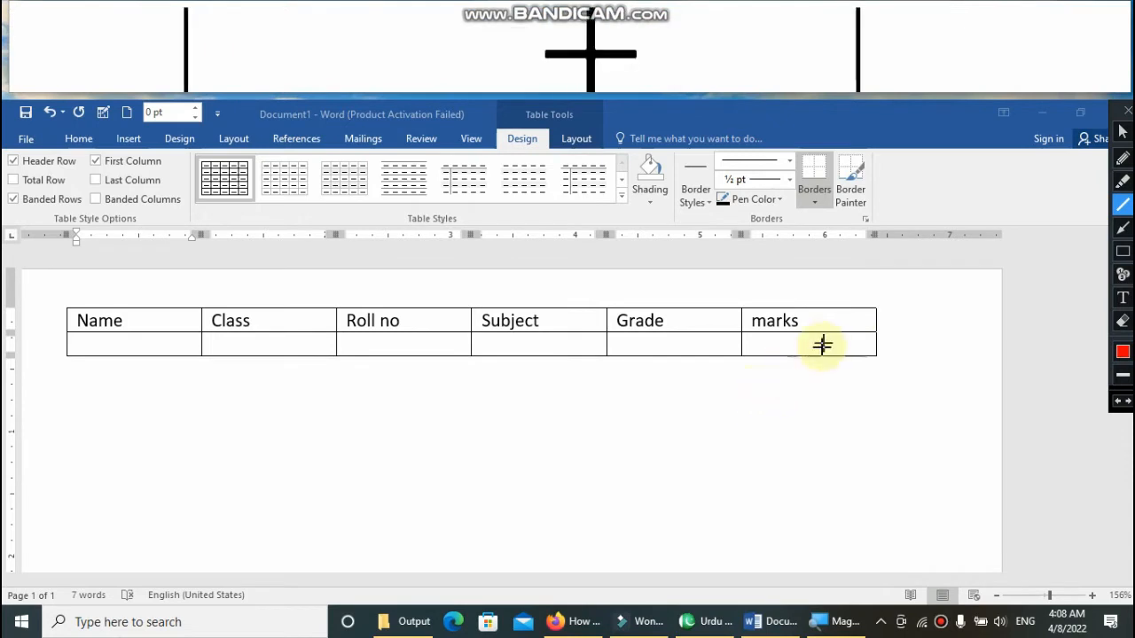
key(ctrl+alt+d)
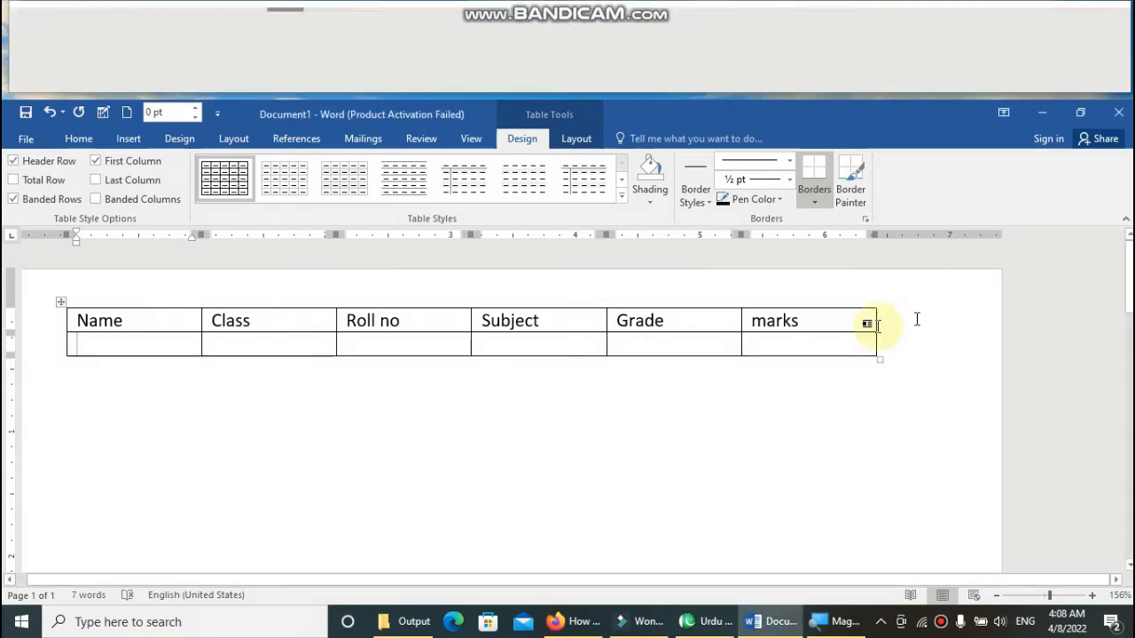
Fit the table's columns to their text with AutoFit Contents, then apply AutoFit Window to the table.
click(258, 322)
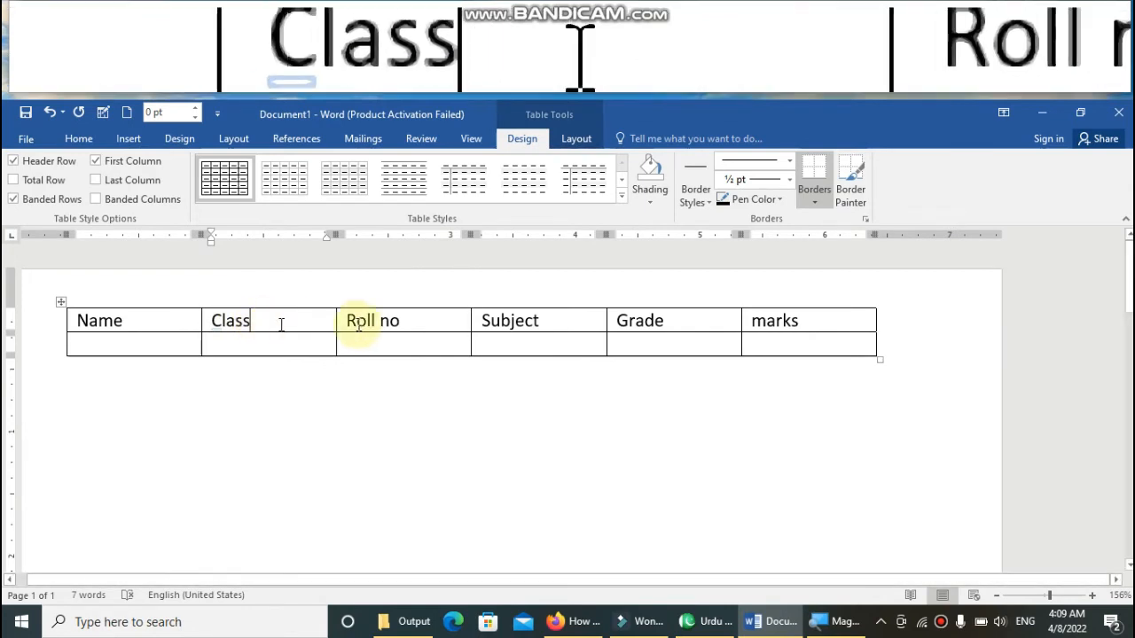
click(575, 139)
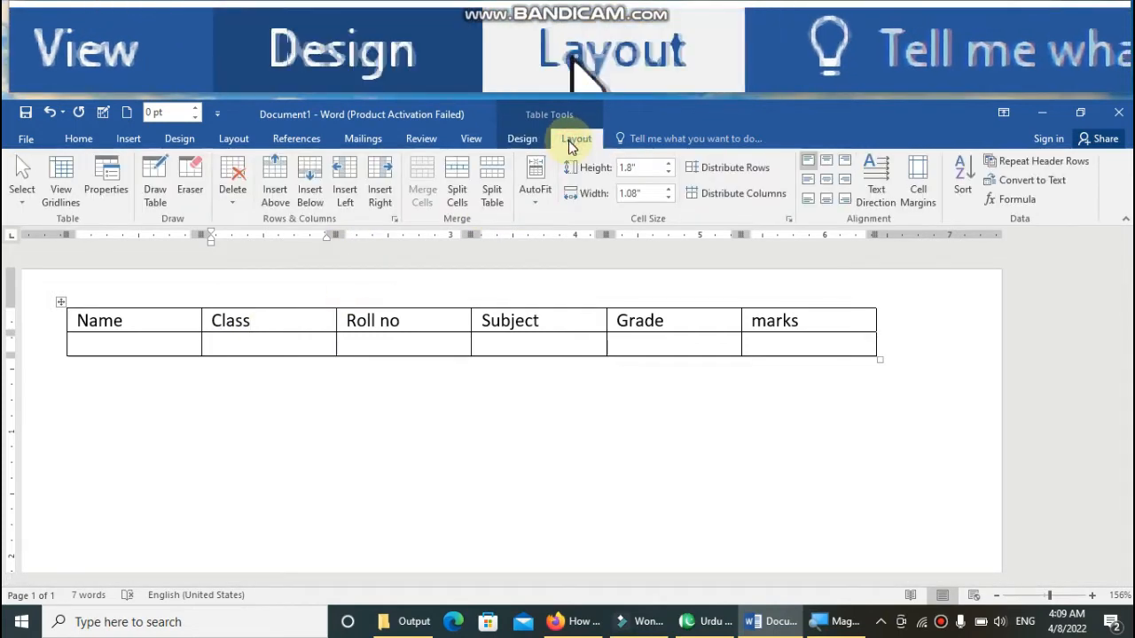
click(534, 190)
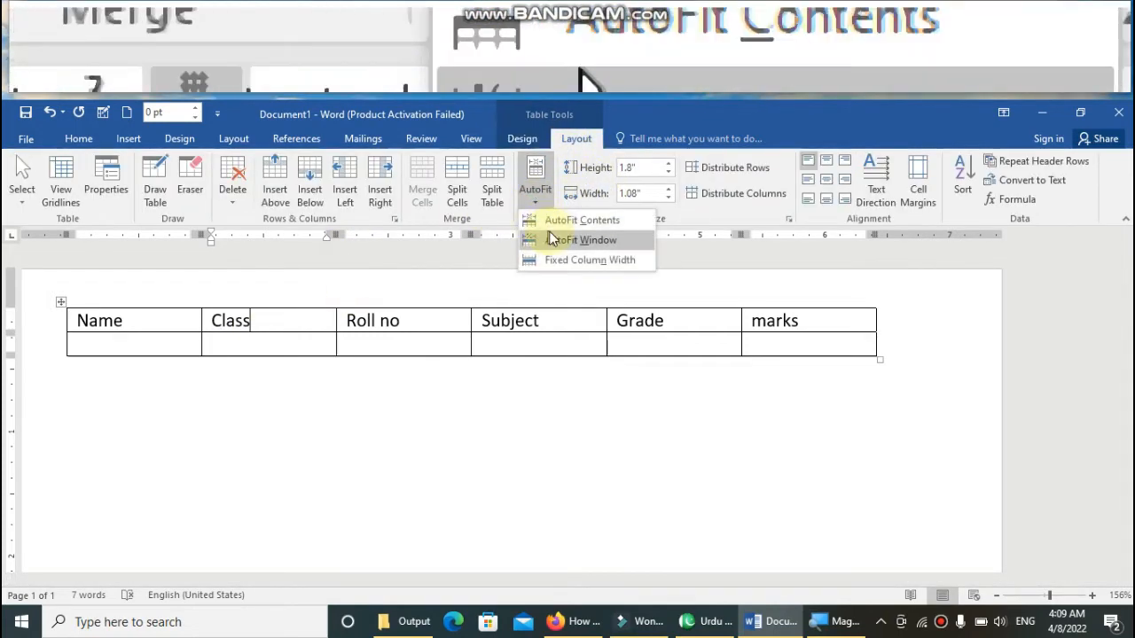
click(542, 219)
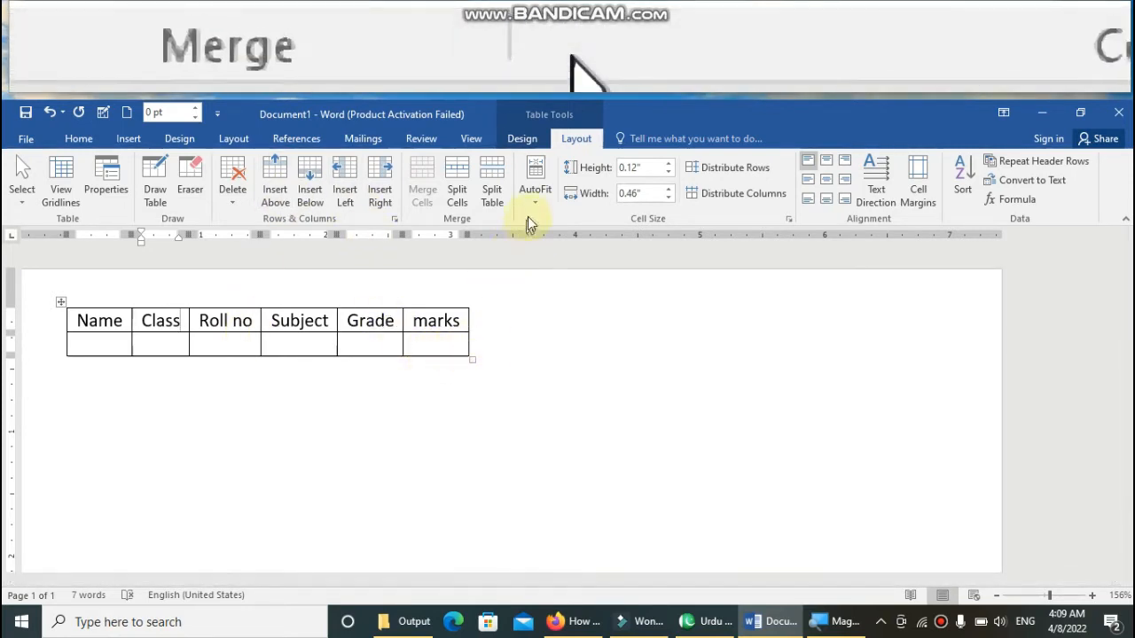
click(535, 195)
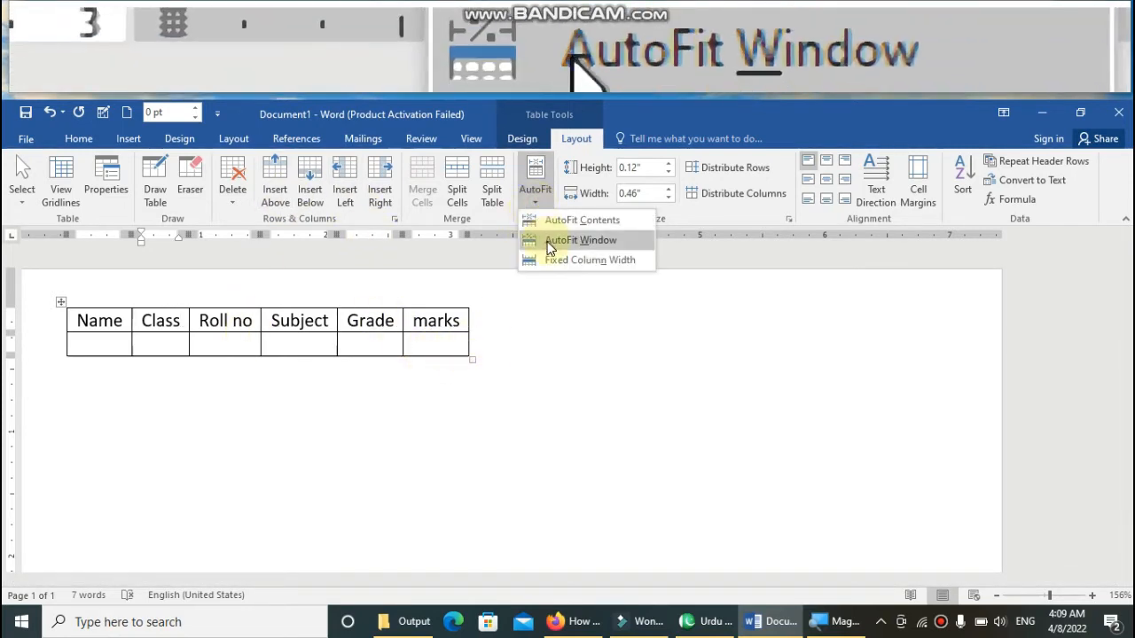
click(549, 246)
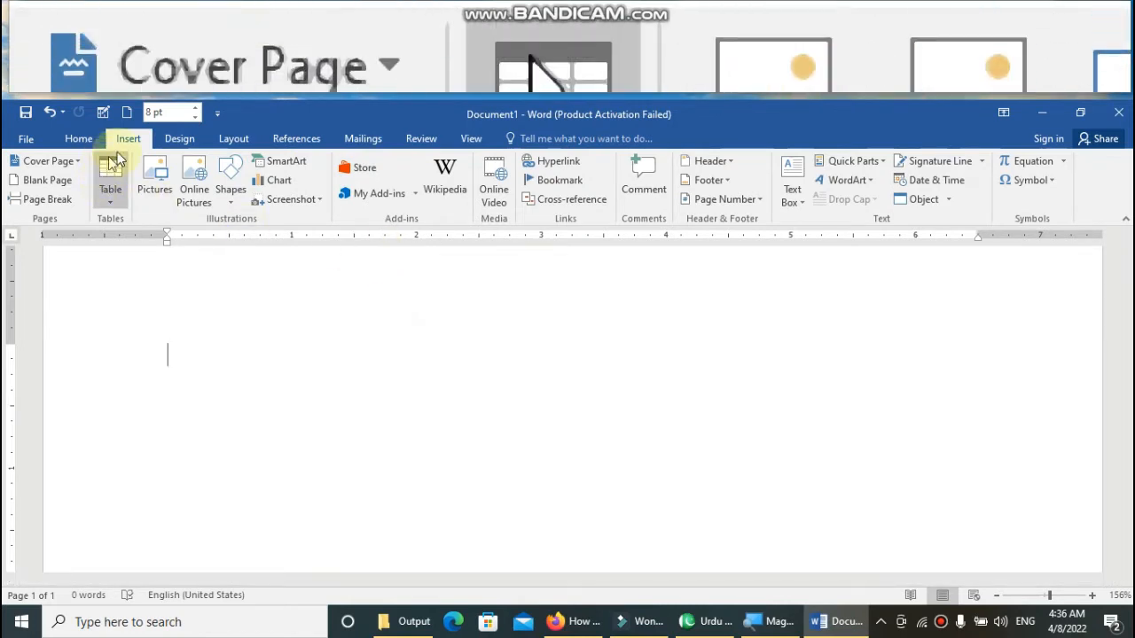
Draw a table outline about 3.95 by 1.33 inches in the blank document and divide off a shallow top row with a horizontal line.
click(110, 181)
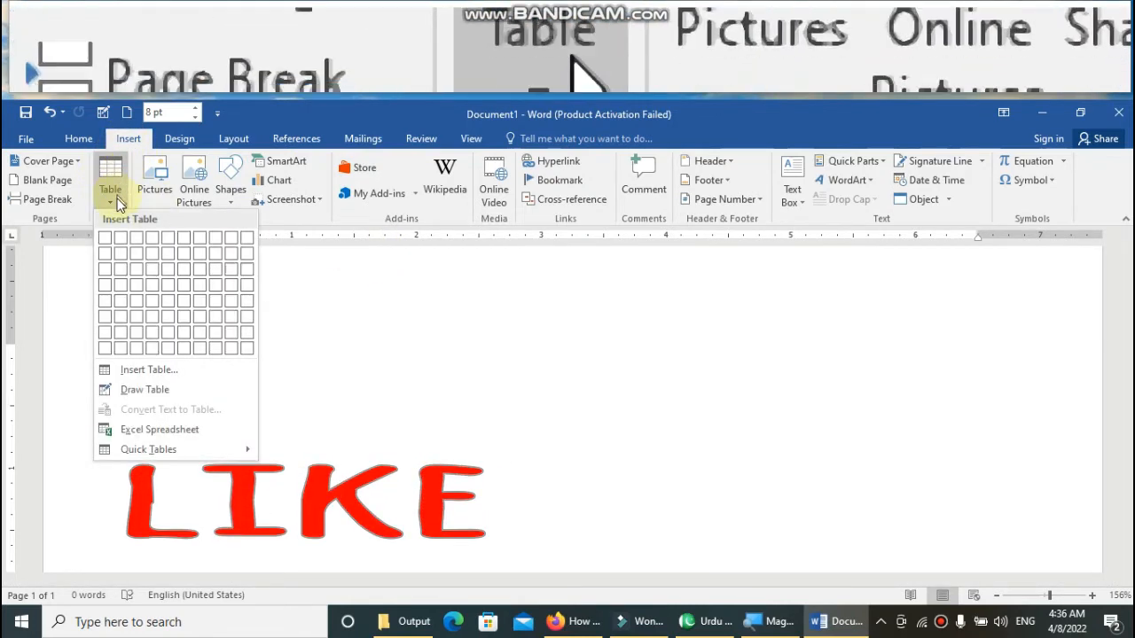
click(152, 398)
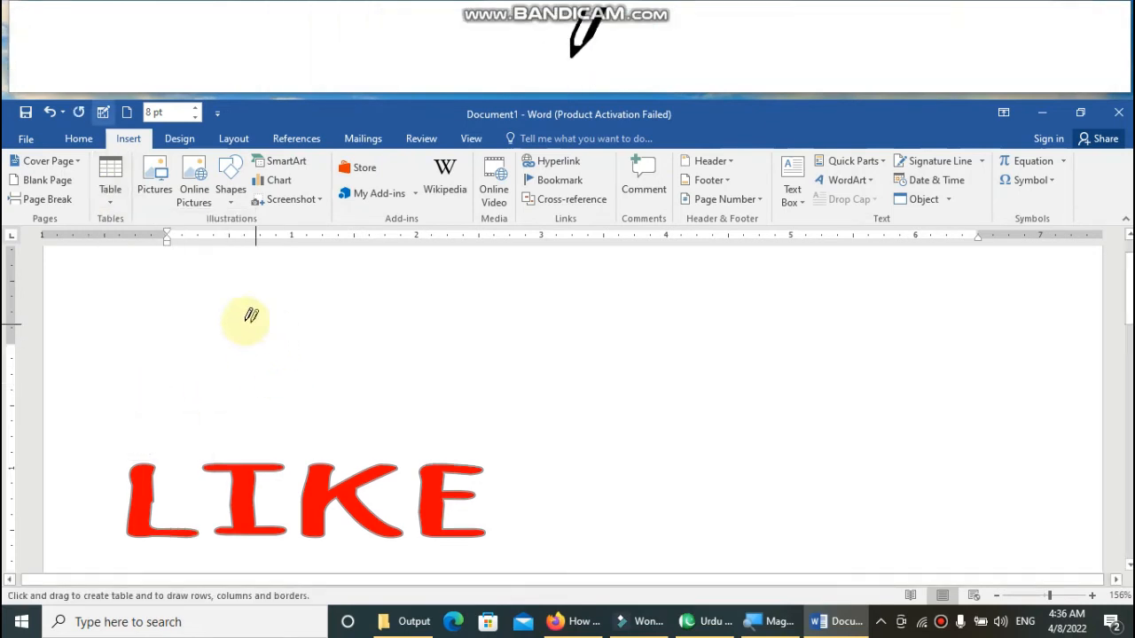
drag(727, 469, 727, 488)
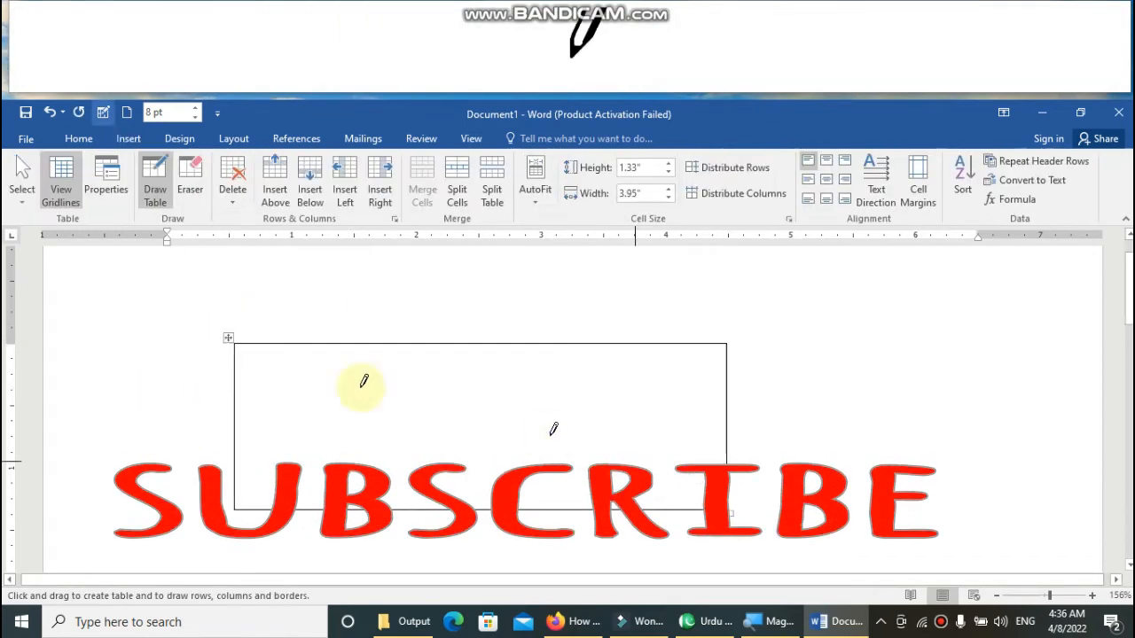
mouse_move(241, 381)
mouse_down()
mouse_move(474, 371)
mouse_move(621, 383)
mouse_up()
Draw eight unevenly spaced full-height vertical lines to split the table into nine columns, and distribute the columns evenly.
drag(292, 344, 292, 529)
mouse_move(351, 345)
mouse_down()
mouse_move(330, 523)
mouse_move(352, 541)
mouse_up()
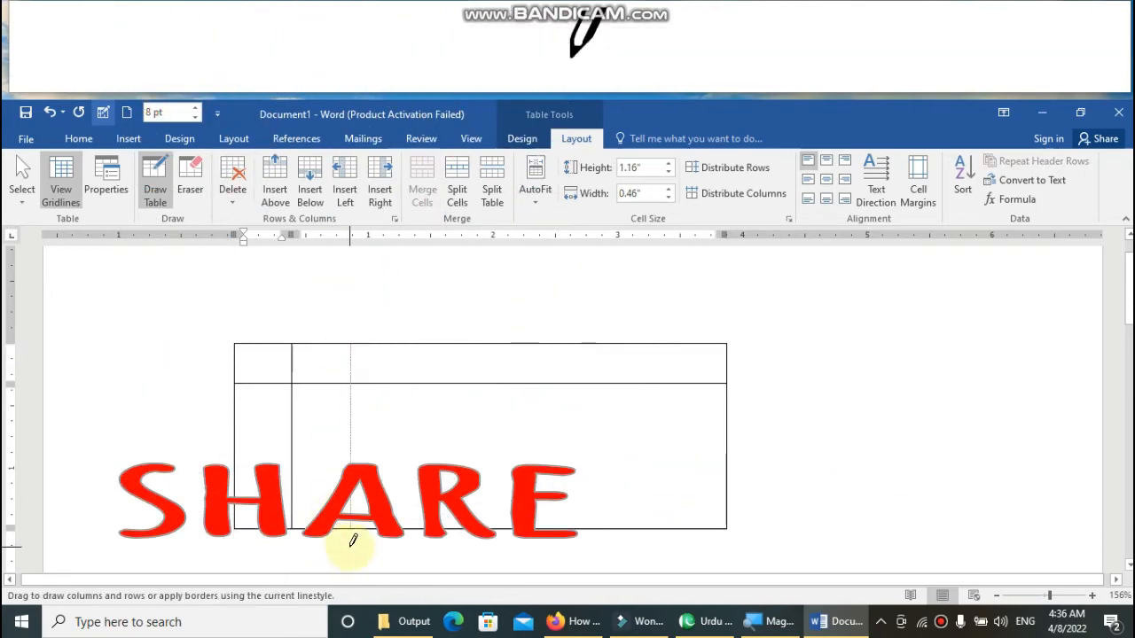
drag(382, 344, 382, 529)
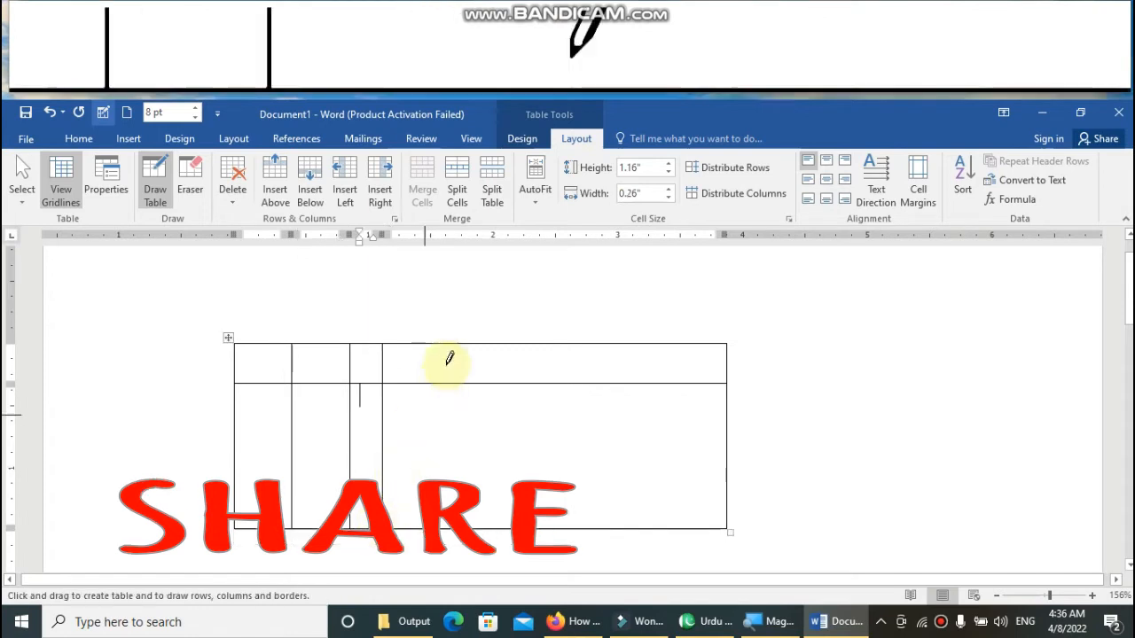
mouse_move(448, 344)
mouse_down()
mouse_move(413, 494)
mouse_move(426, 527)
mouse_move(444, 529)
mouse_up()
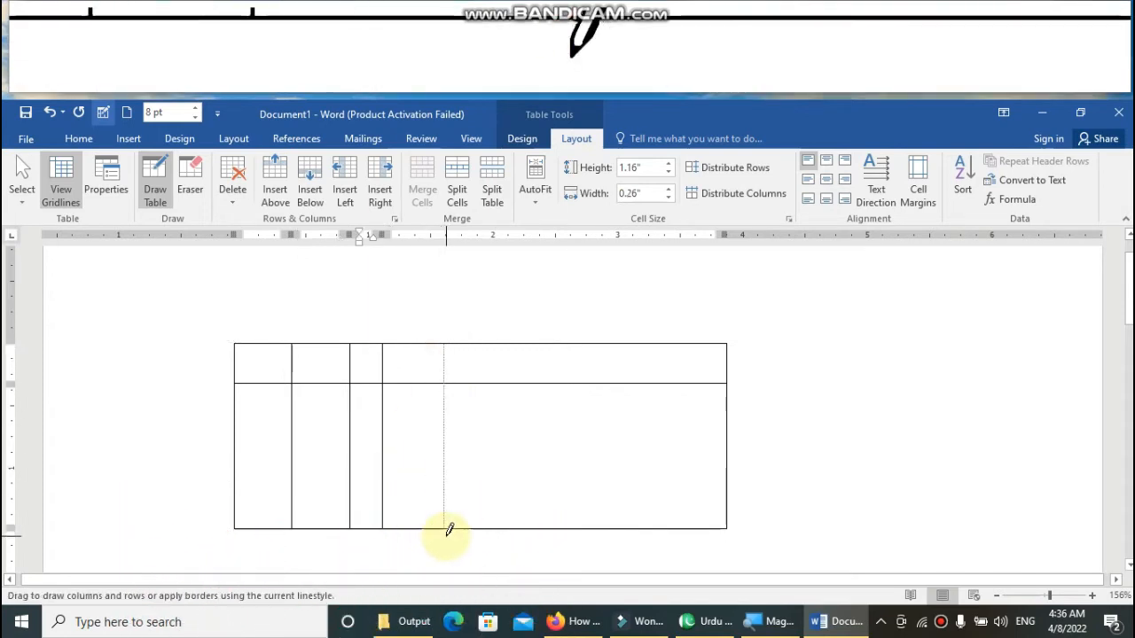
drag(513, 344, 511, 529)
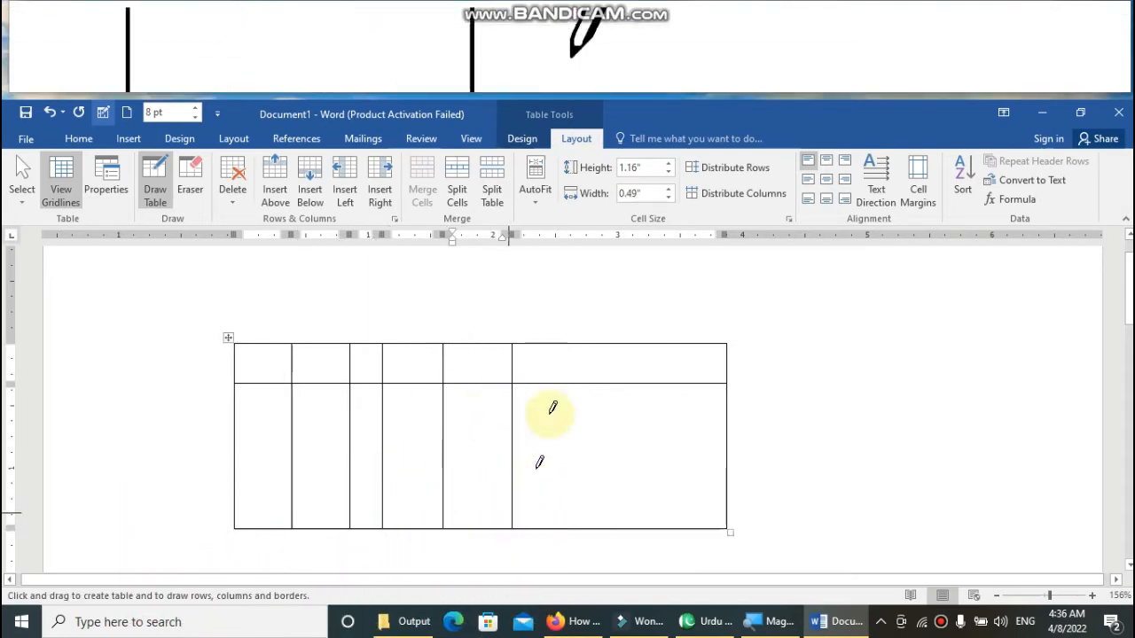
drag(553, 344, 553, 529)
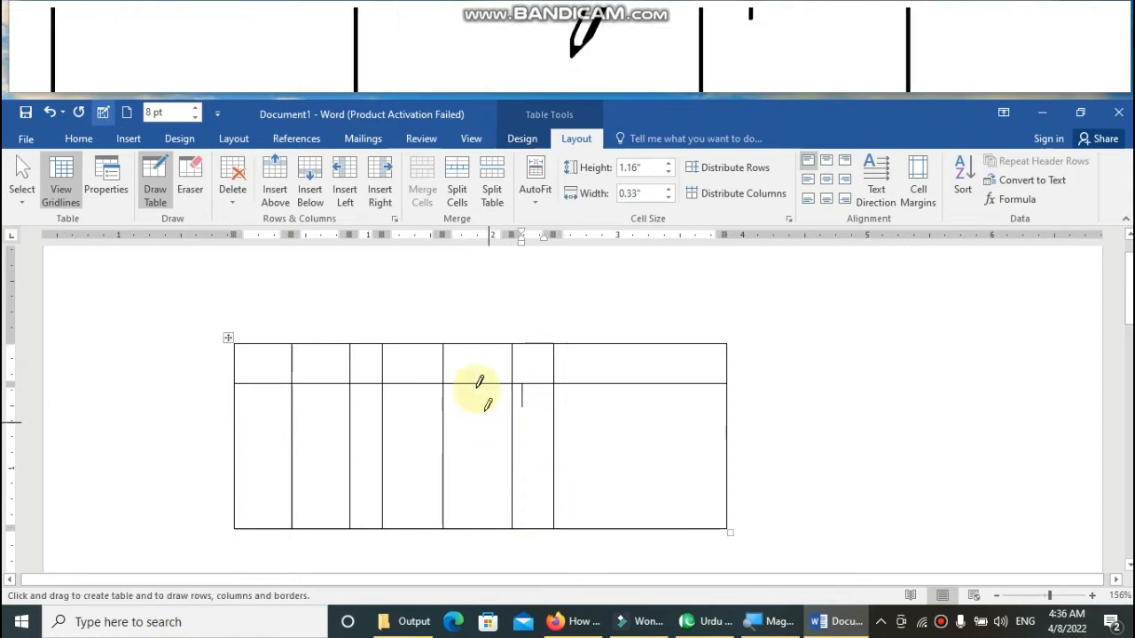
drag(471, 344, 470, 529)
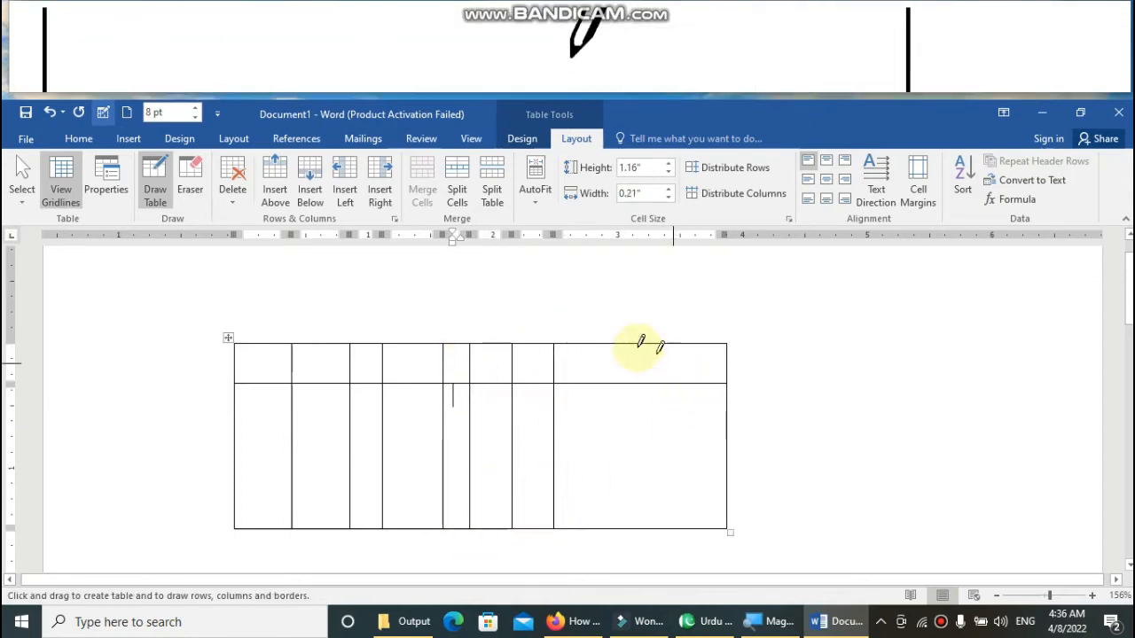
drag(637, 339, 633, 529)
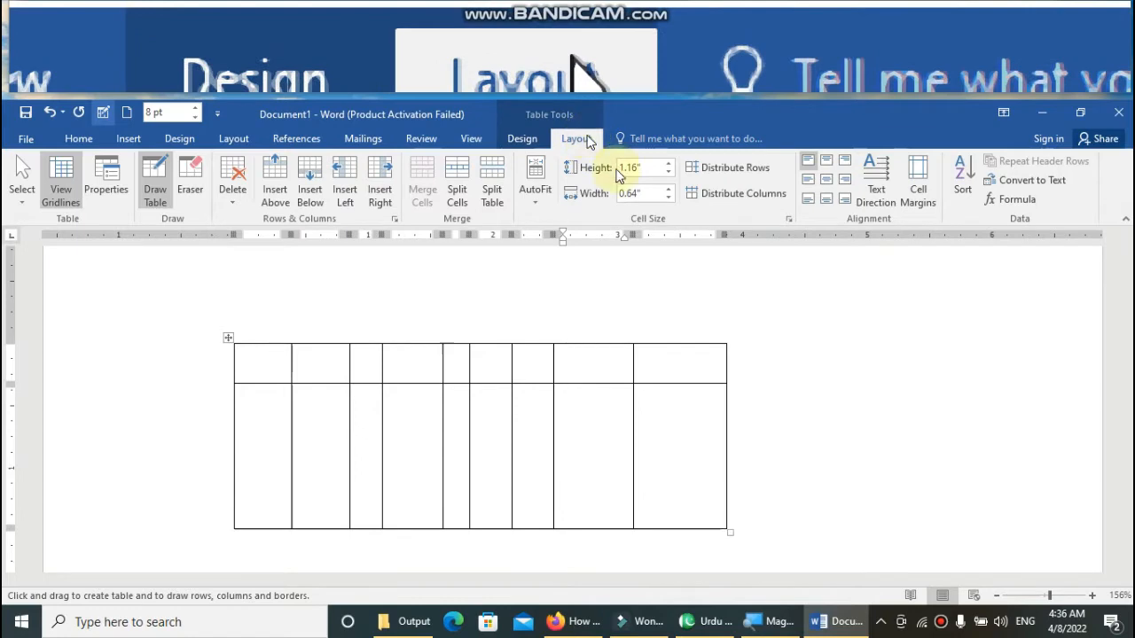
click(740, 195)
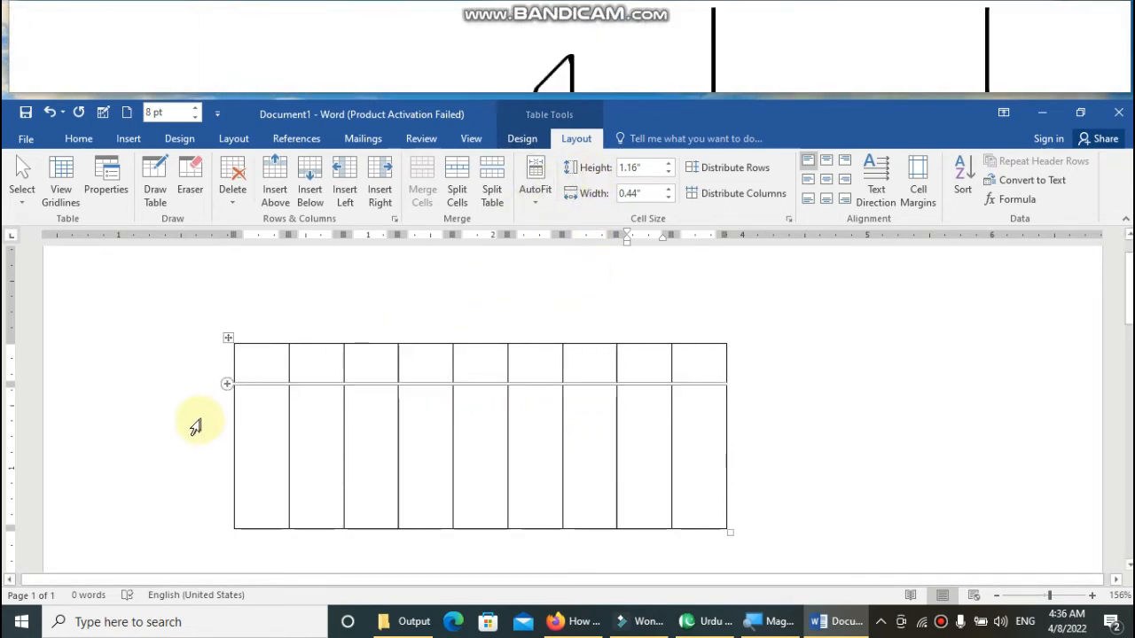
Draw three full-width horizontal lines below the top row to add rows, and distribute all rows evenly.
click(155, 211)
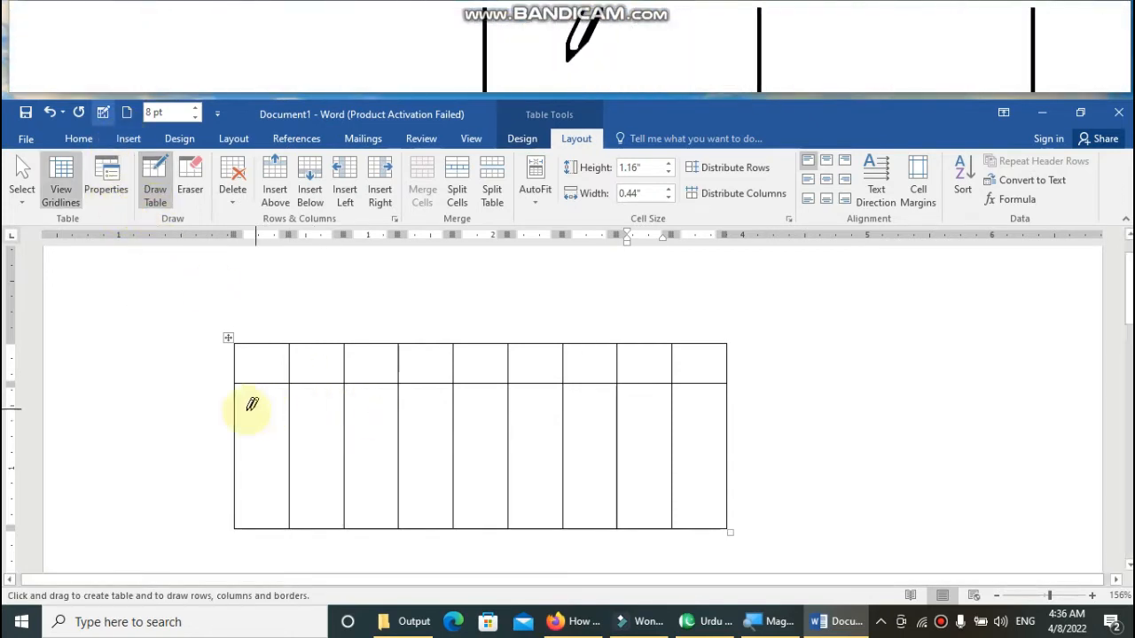
mouse_move(232, 409)
mouse_down()
mouse_move(451, 395)
mouse_move(721, 399)
mouse_up()
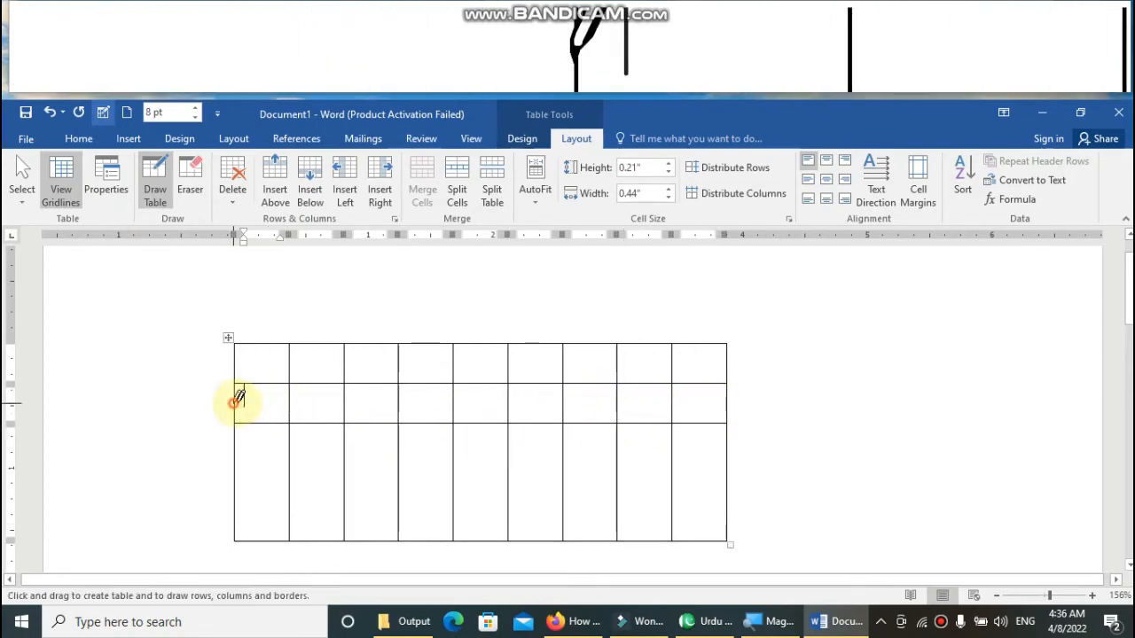
mouse_move(237, 399)
mouse_down()
mouse_move(664, 387)
mouse_move(723, 399)
mouse_up()
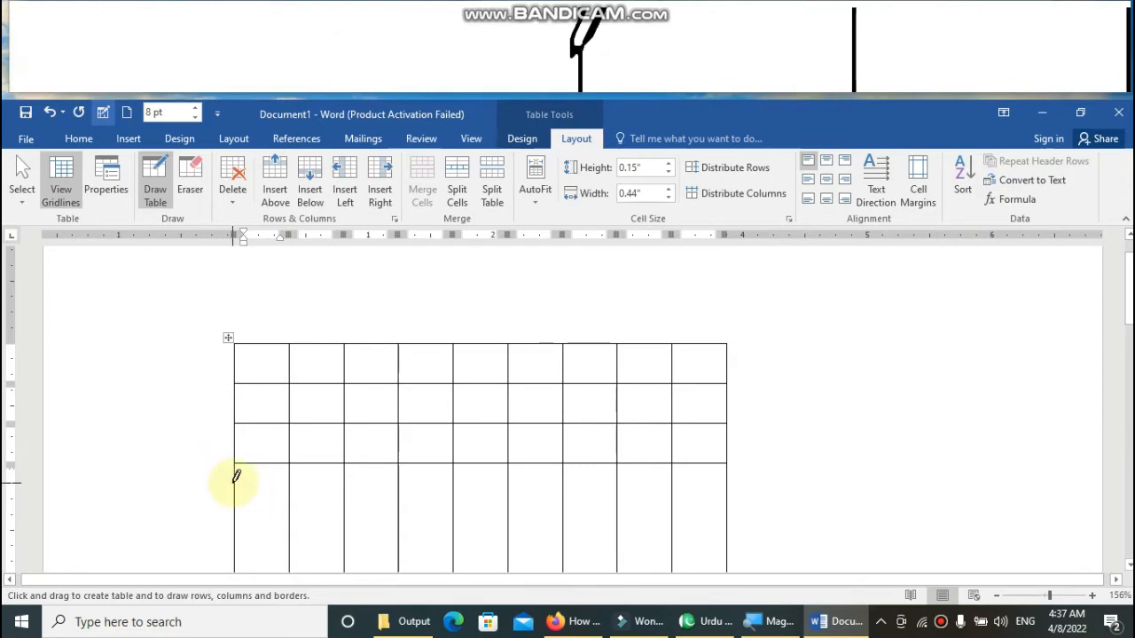
drag(236, 479, 705, 470)
click(703, 168)
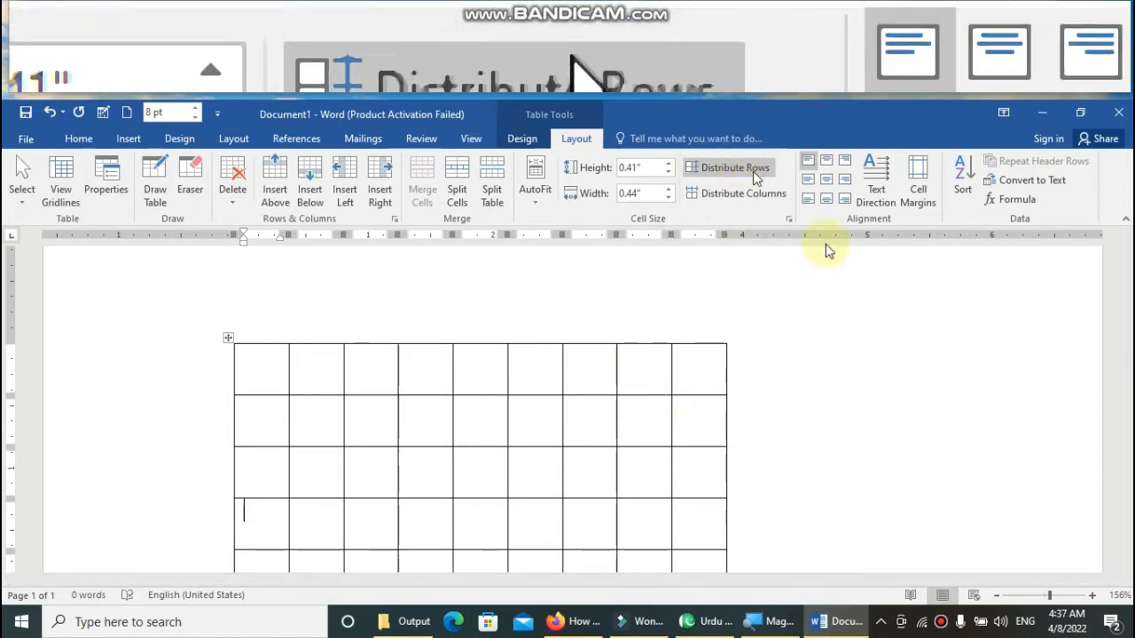
mouse_move(1129, 284)
mouse_down()
mouse_move(1130, 310)
mouse_move(1129, 296)
mouse_up()
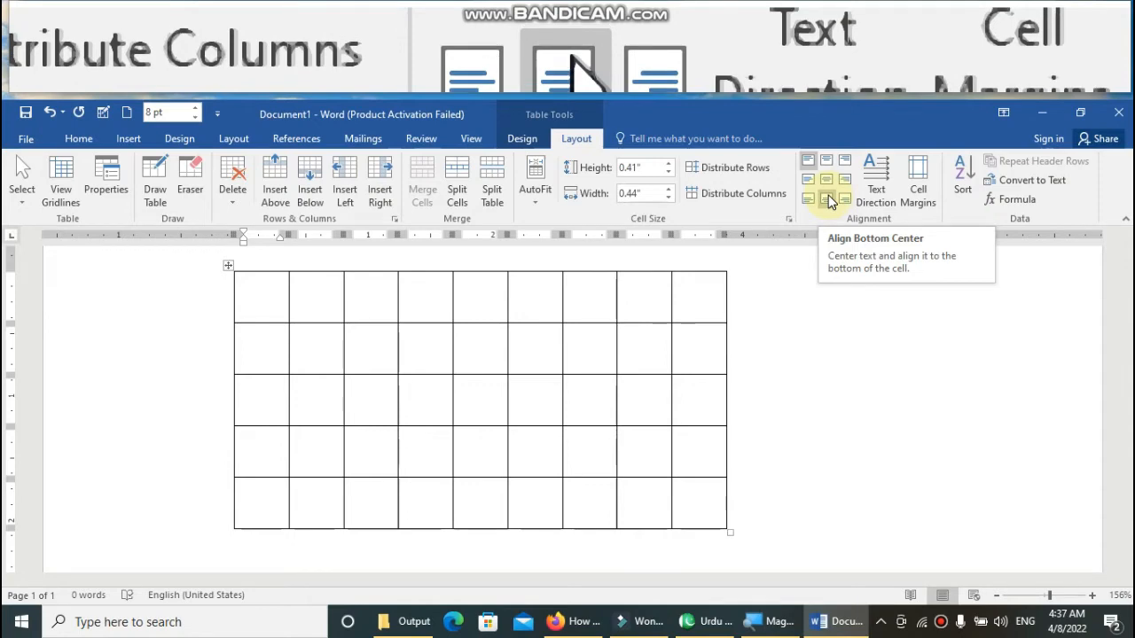
click(262, 293)
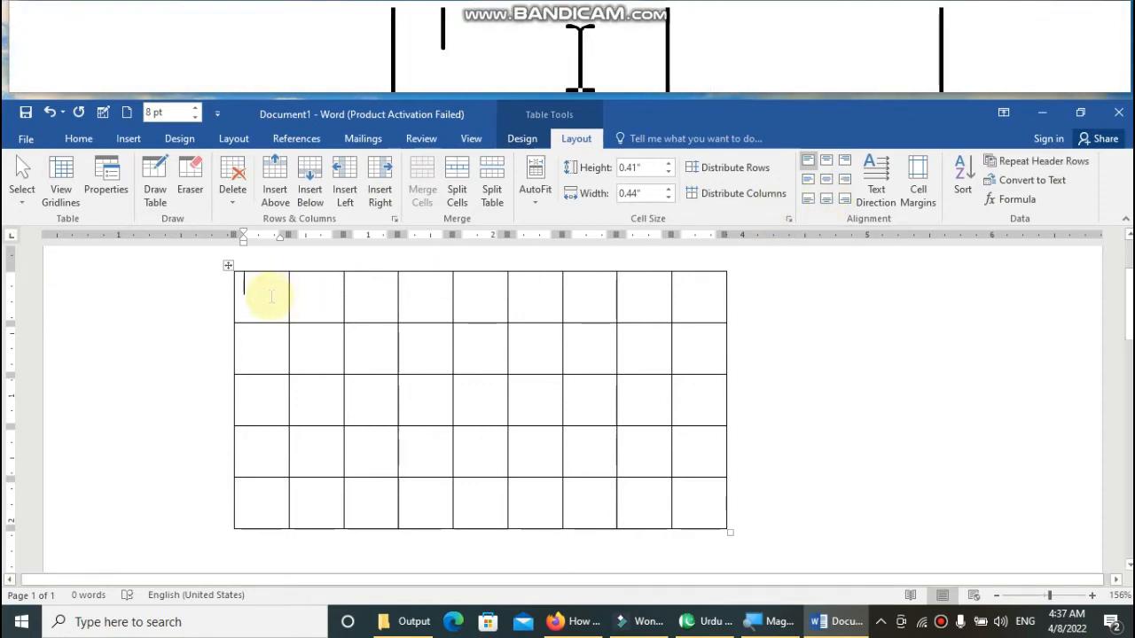
text(name)
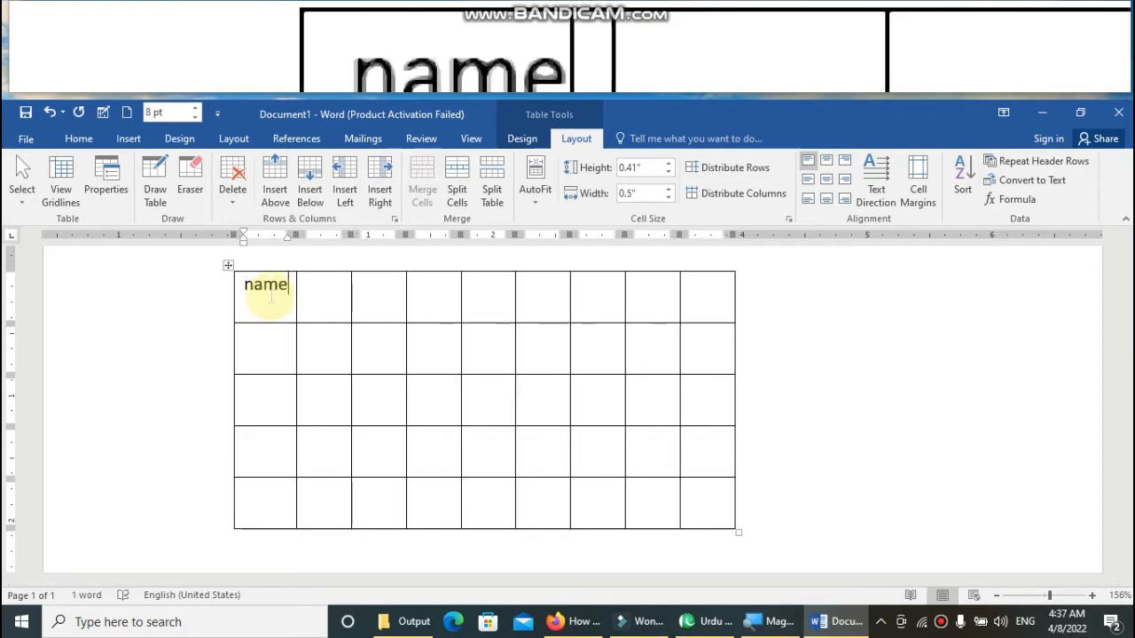
key(BackSpace)
key(BackSpace)
key(BackSpace)
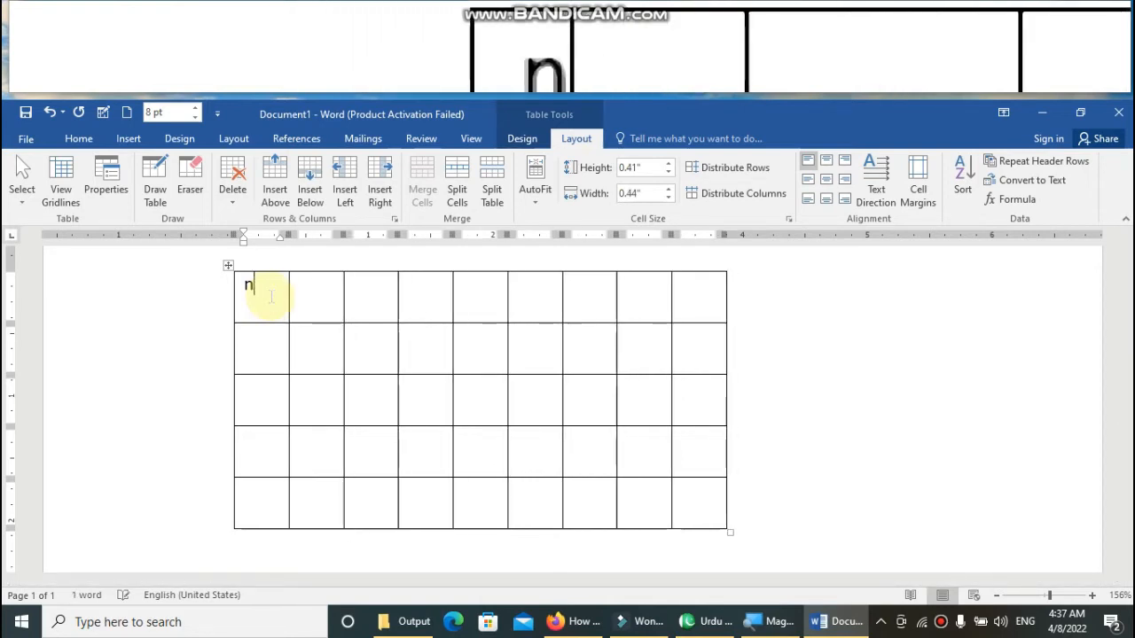
key(BackSpace)
Select all cells of the table and apply Align Center to them.
mouse_move(276, 284)
mouse_down()
mouse_move(550, 396)
mouse_move(684, 489)
mouse_up()
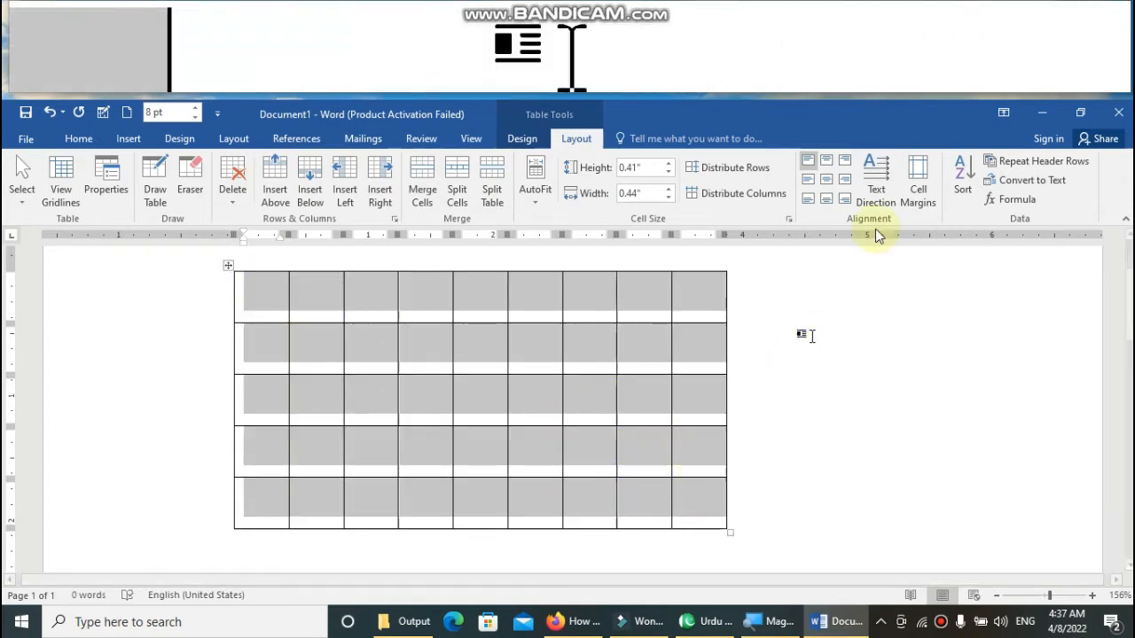
click(829, 182)
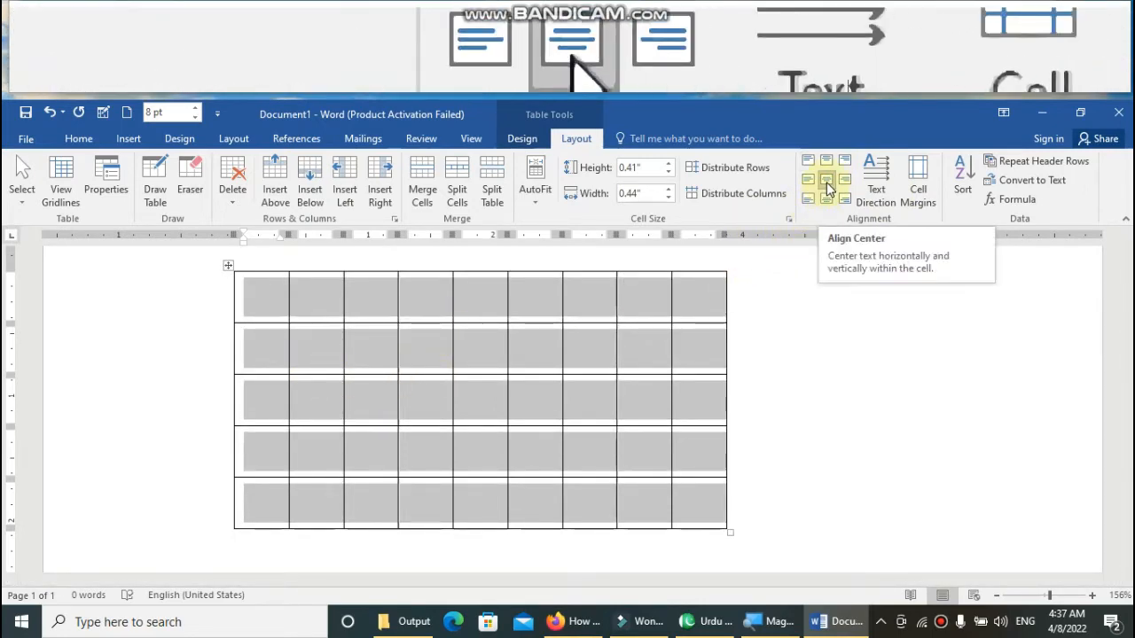
click(310, 307)
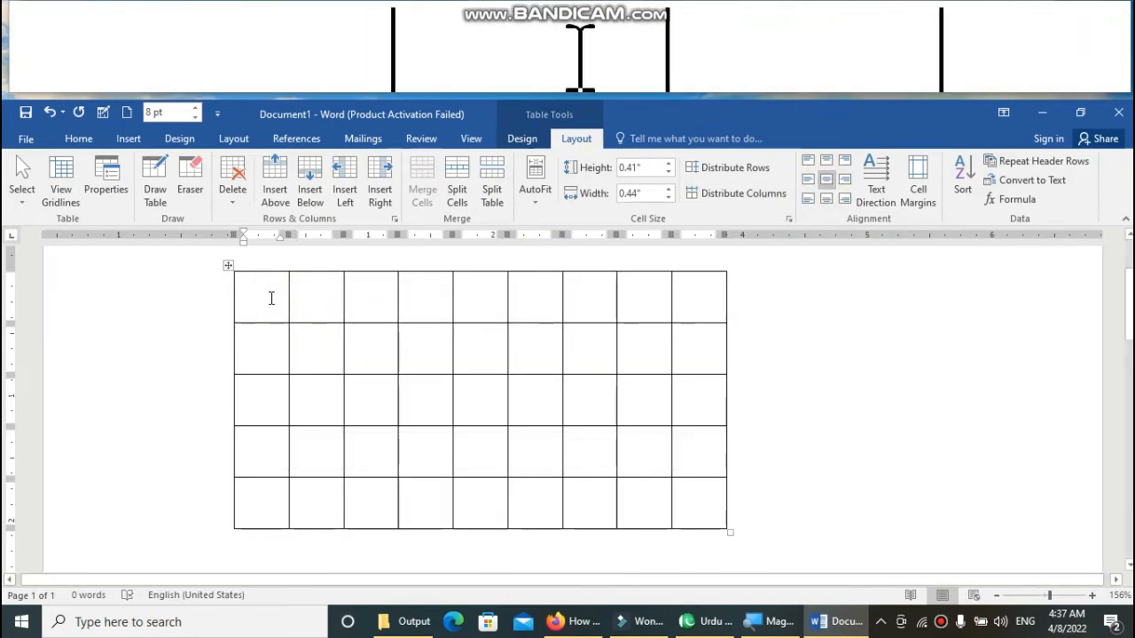
Enter the headings Name, Class, Roll no and subject in the first four cells of the top row.
click(271, 298)
text(name)
key(Tab)
text(clss)
key(Tab)
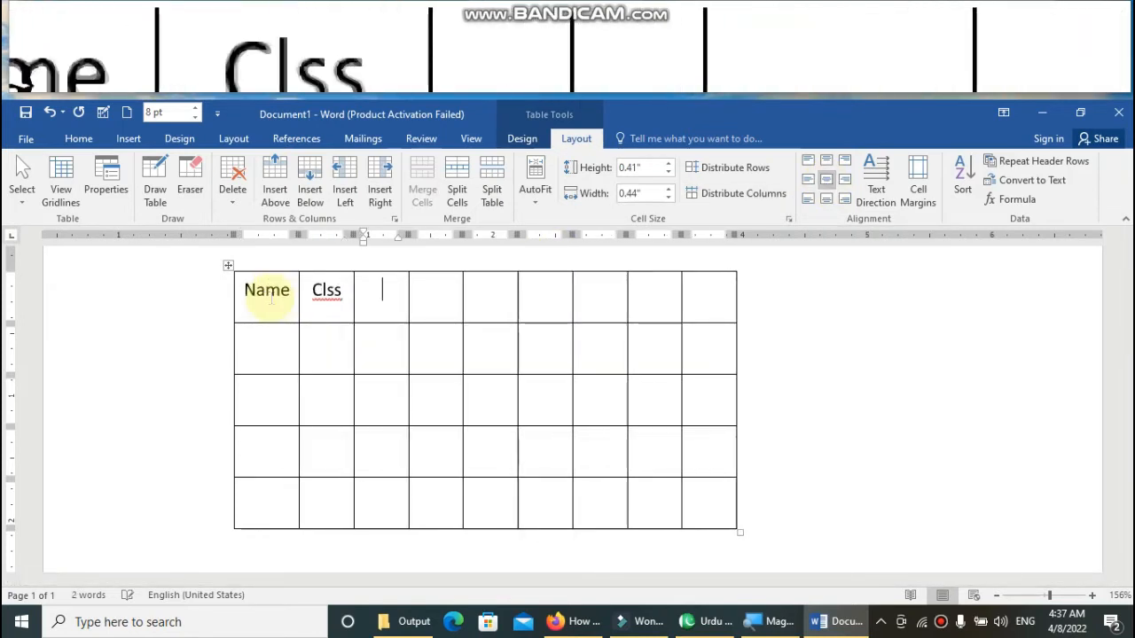
key(Left)
key(BackSpace)
key(BackSpace)
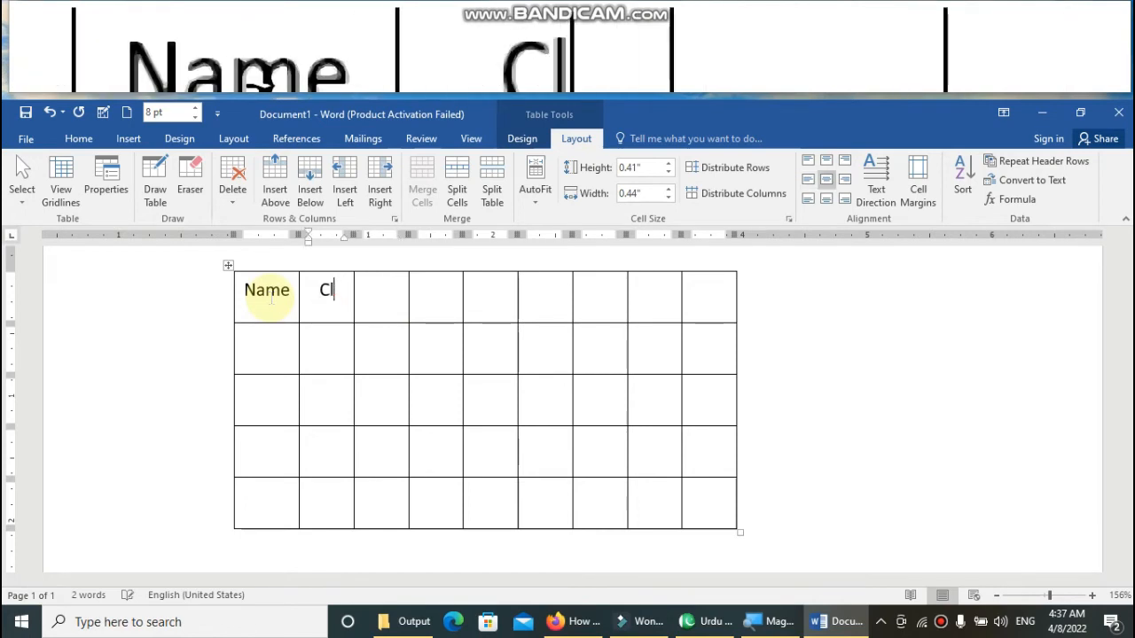
key(BackSpace)
text(lass)
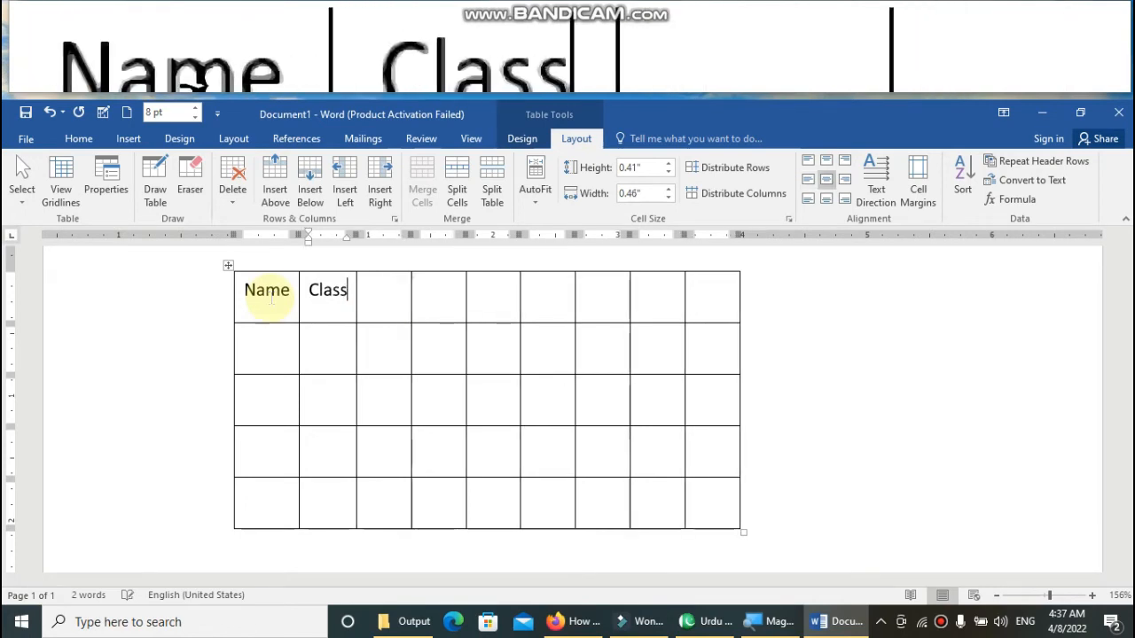
key(Tab)
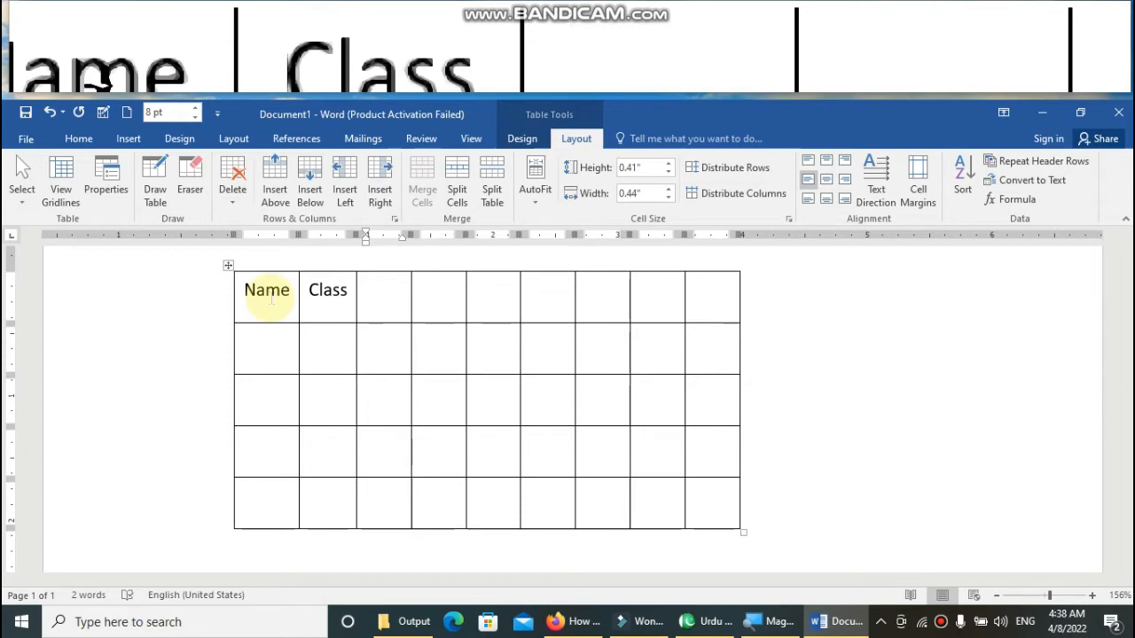
text(roll no)
key(Tab)
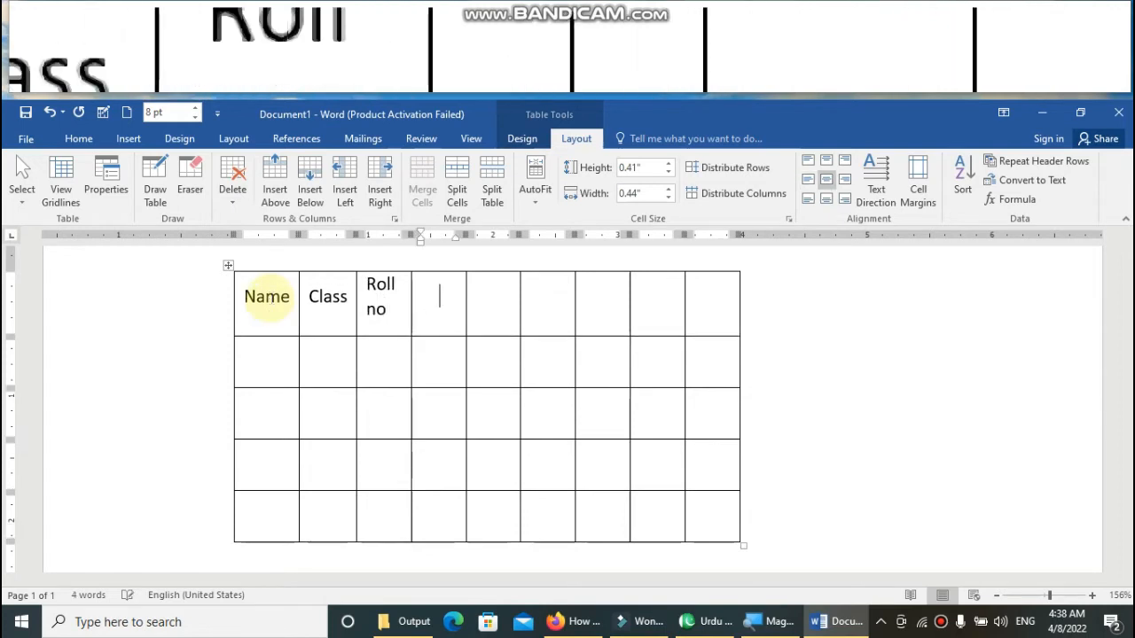
text(subject)
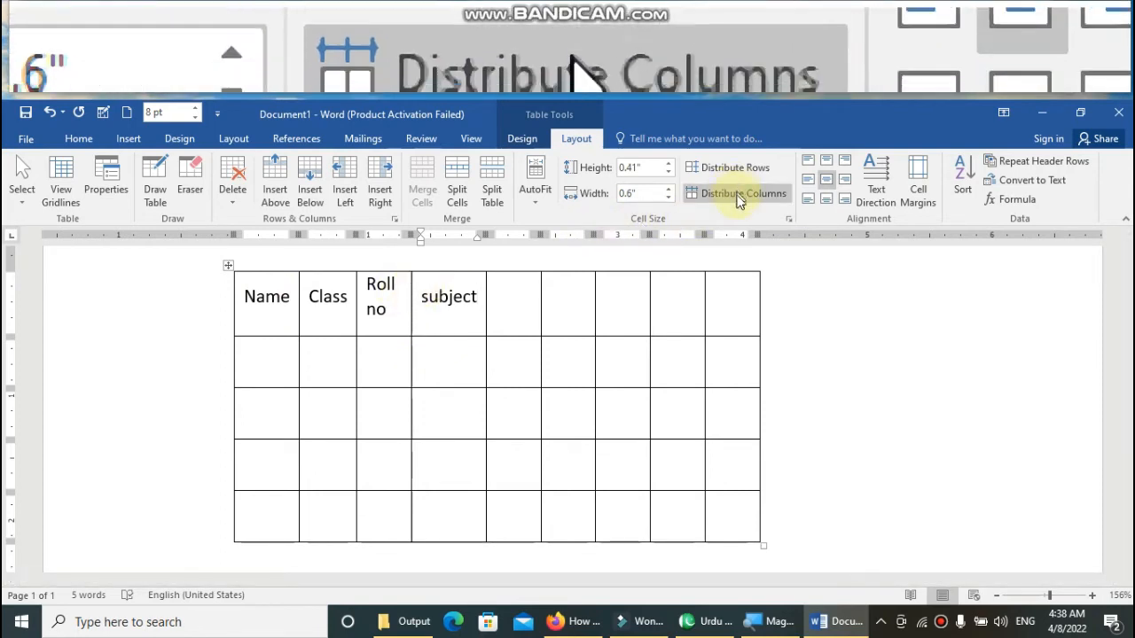
Try distributing the columns evenly and widening the subject column to 0.7 inches, undoing each change.
click(735, 193)
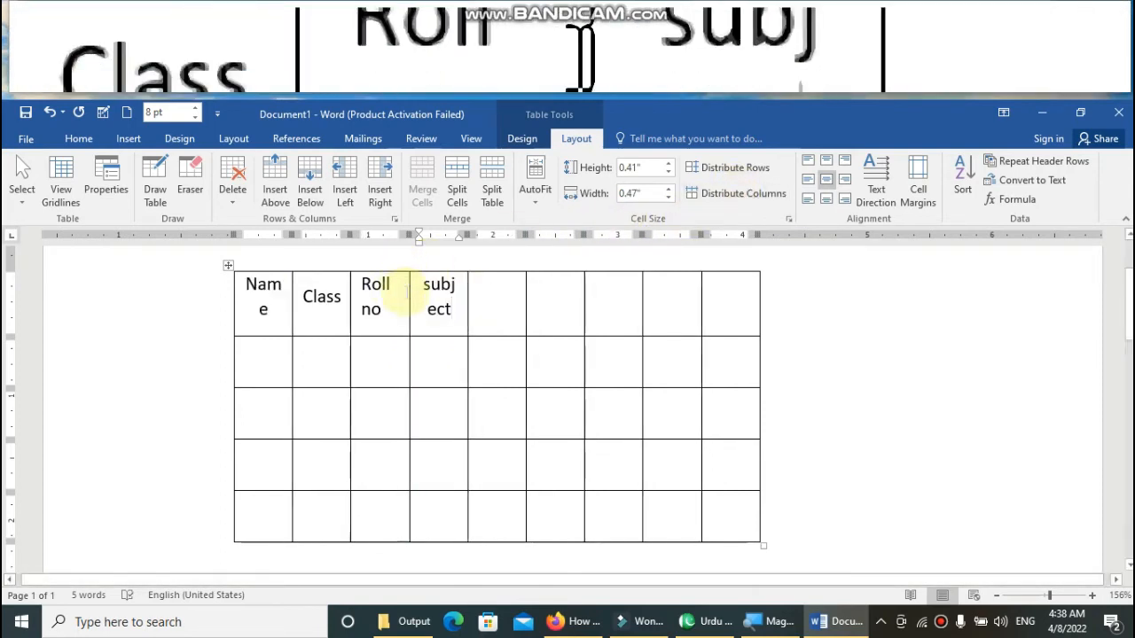
key(ctrl+z)
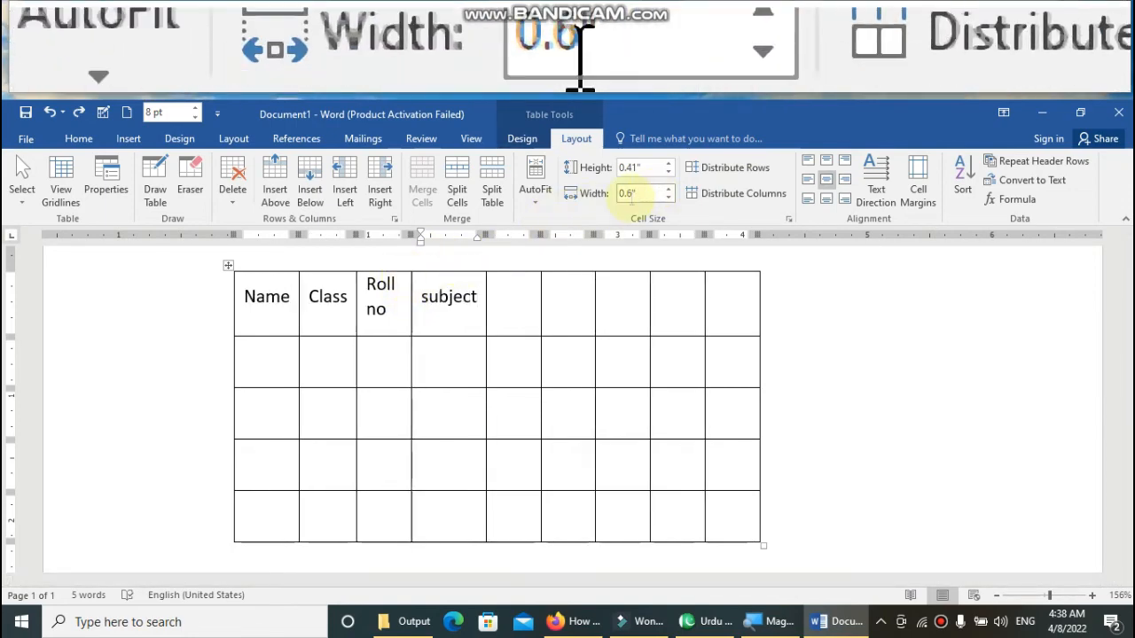
click(668, 189)
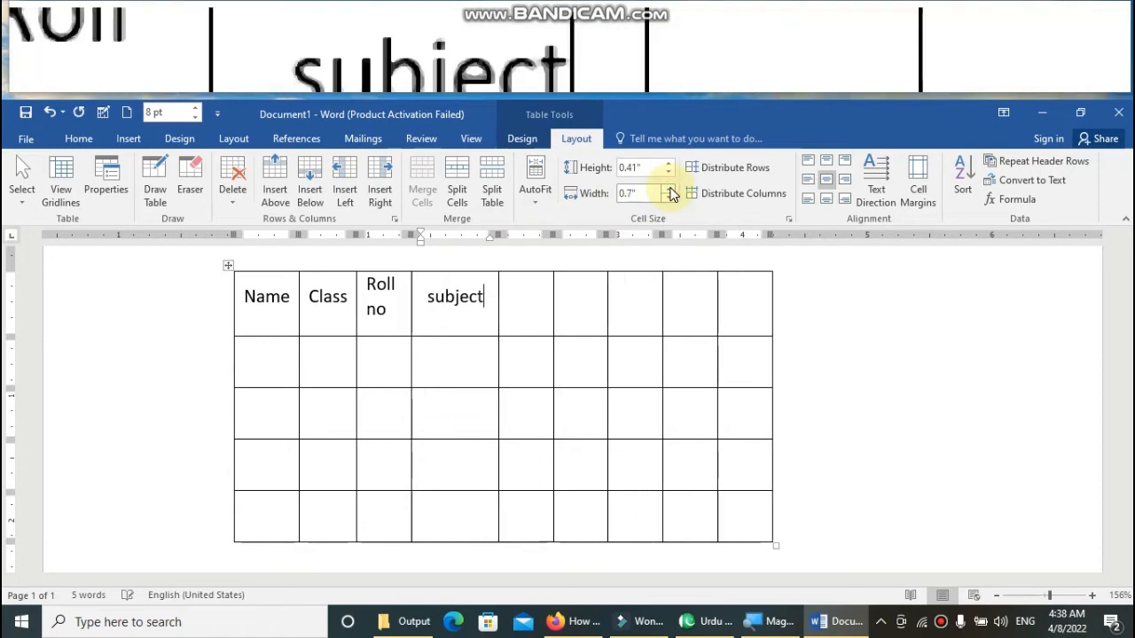
key(ctrl+z)
Widen the Roll no column to 0.7 inches.
click(393, 304)
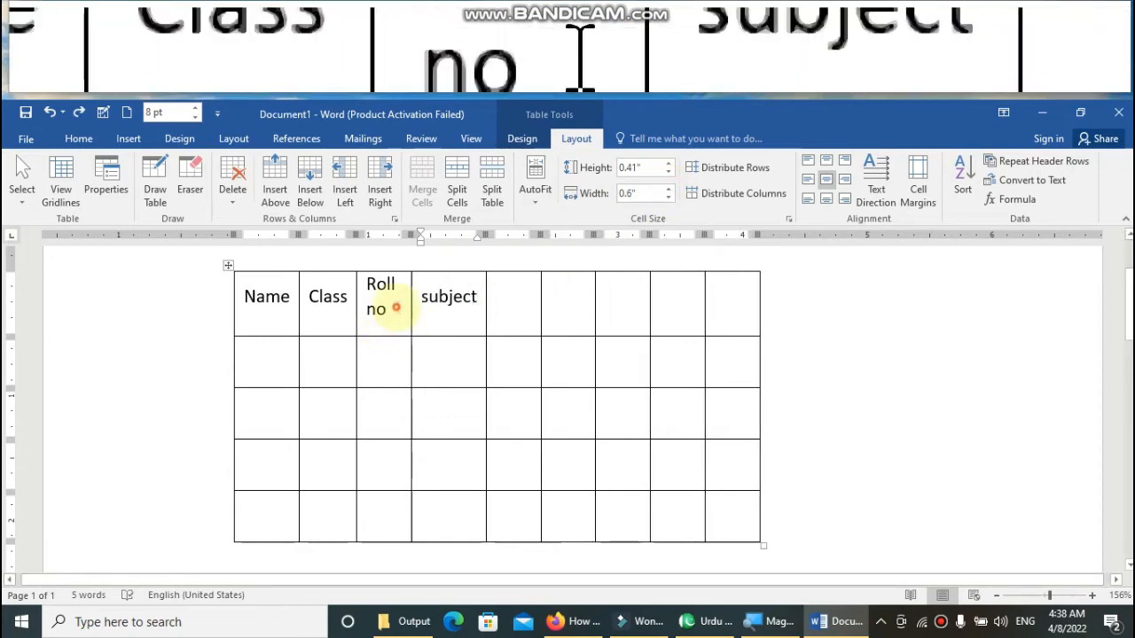
click(668, 189)
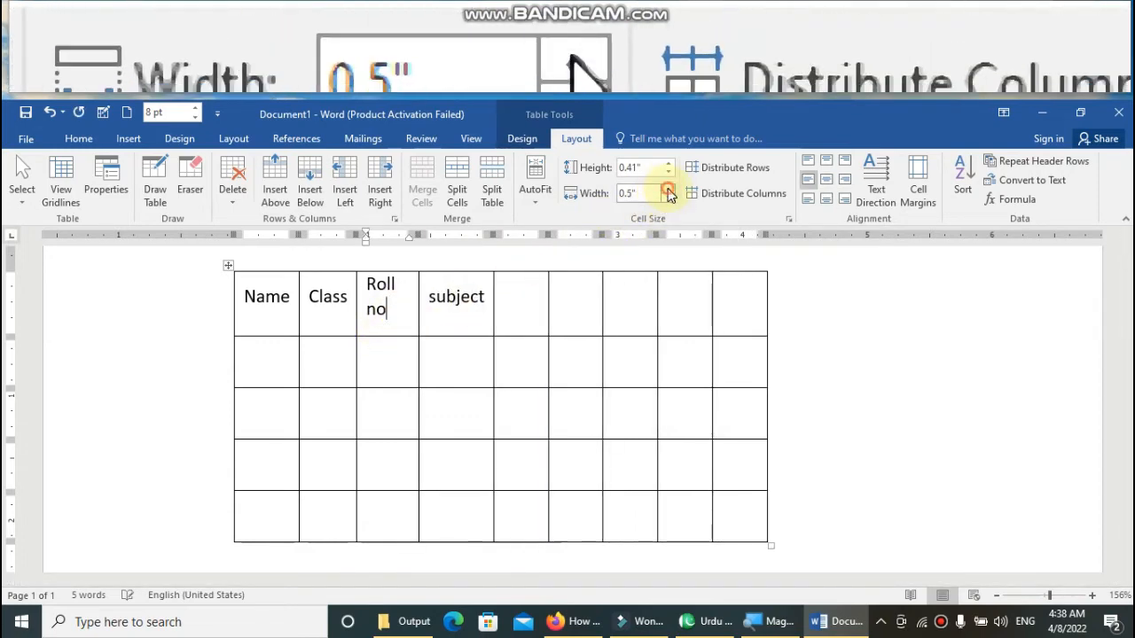
click(667, 189)
click(667, 188)
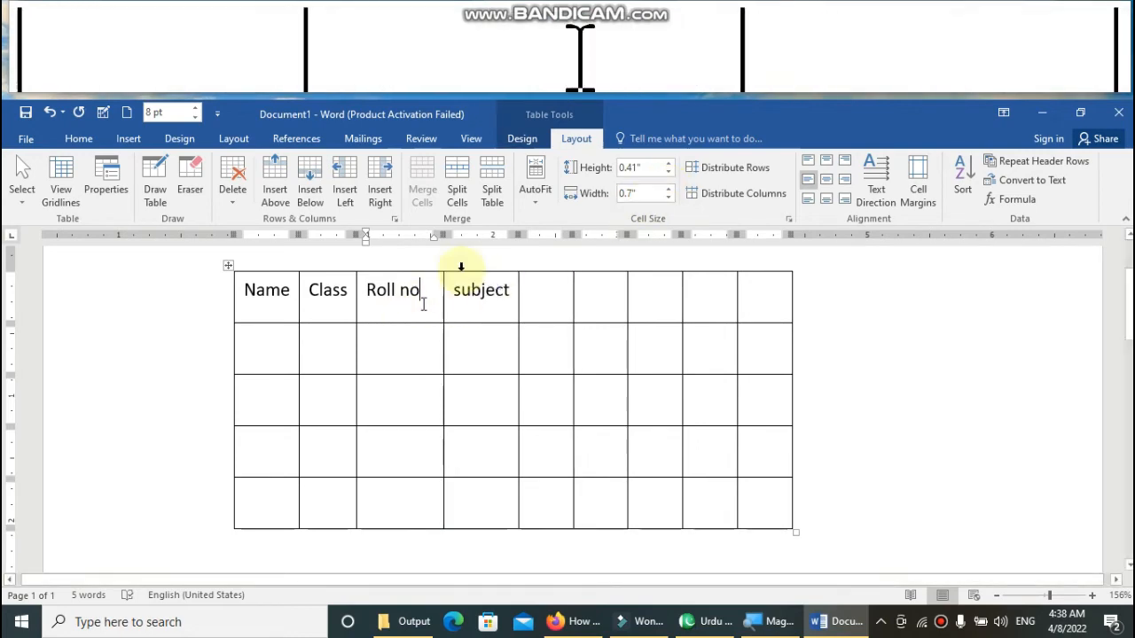
Fit the table's columns to their text with AutoFit Contents and enter grade in the fifth heading cell.
click(533, 201)
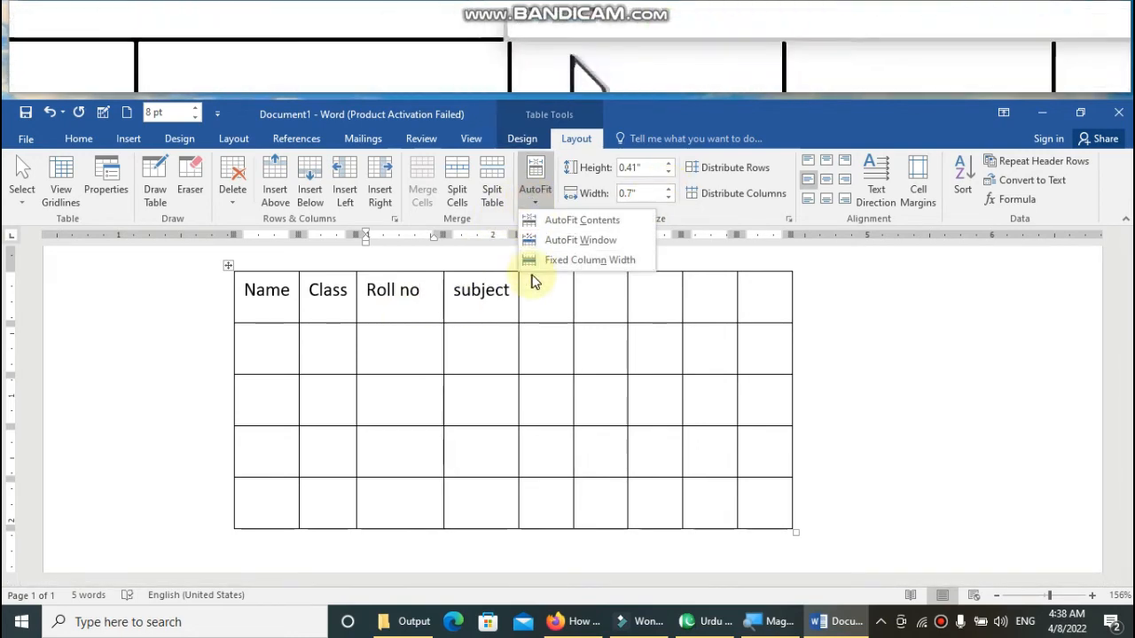
click(555, 223)
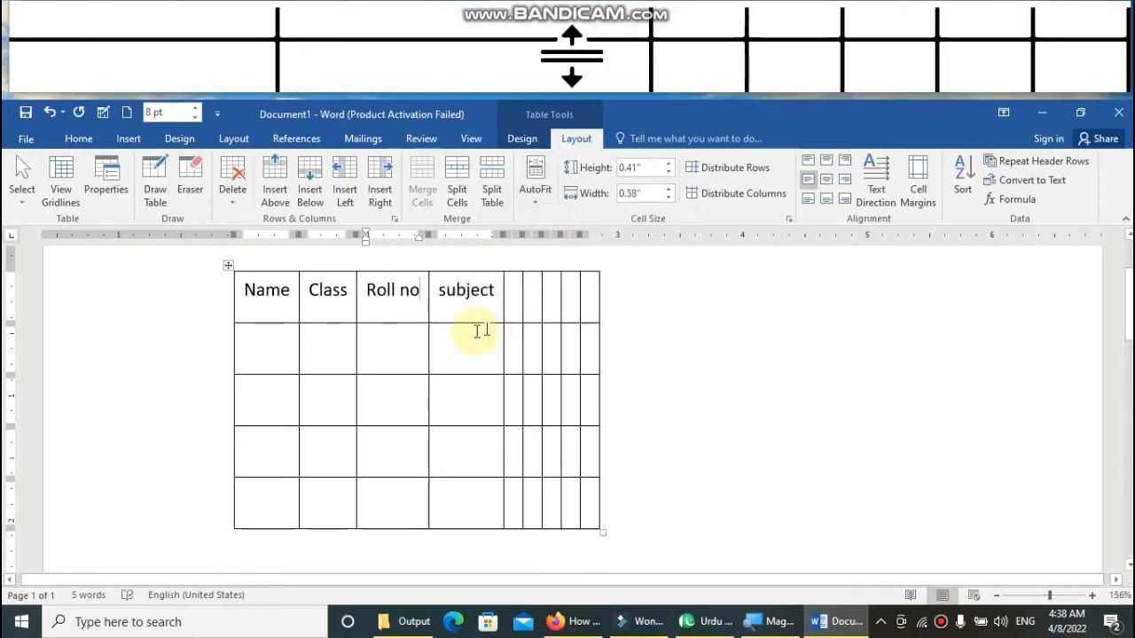
click(516, 301)
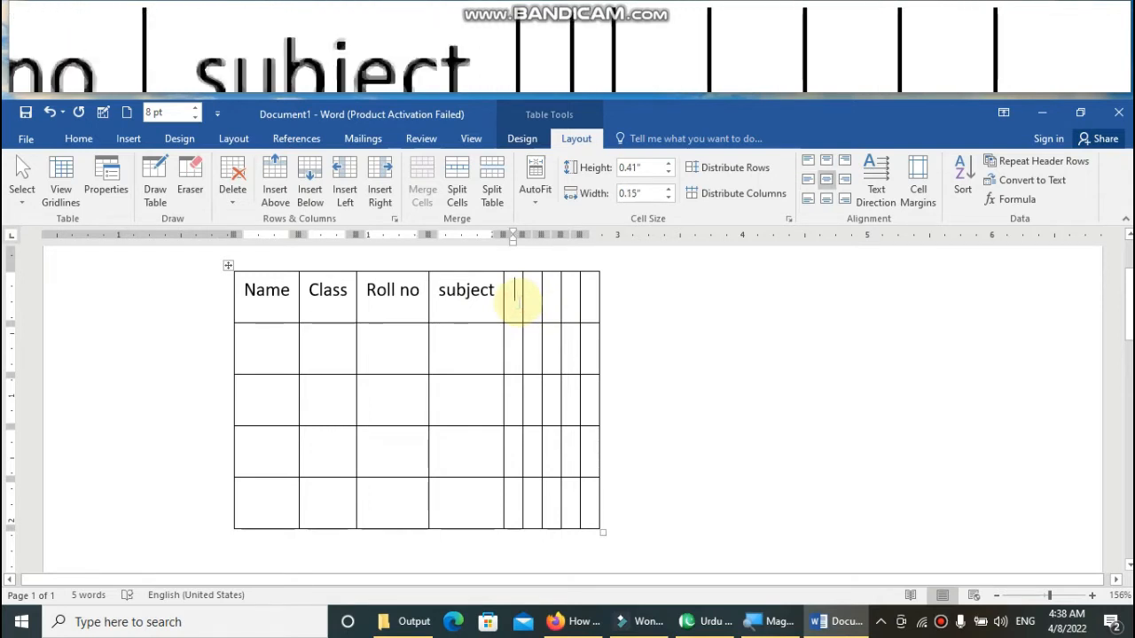
text(grade)
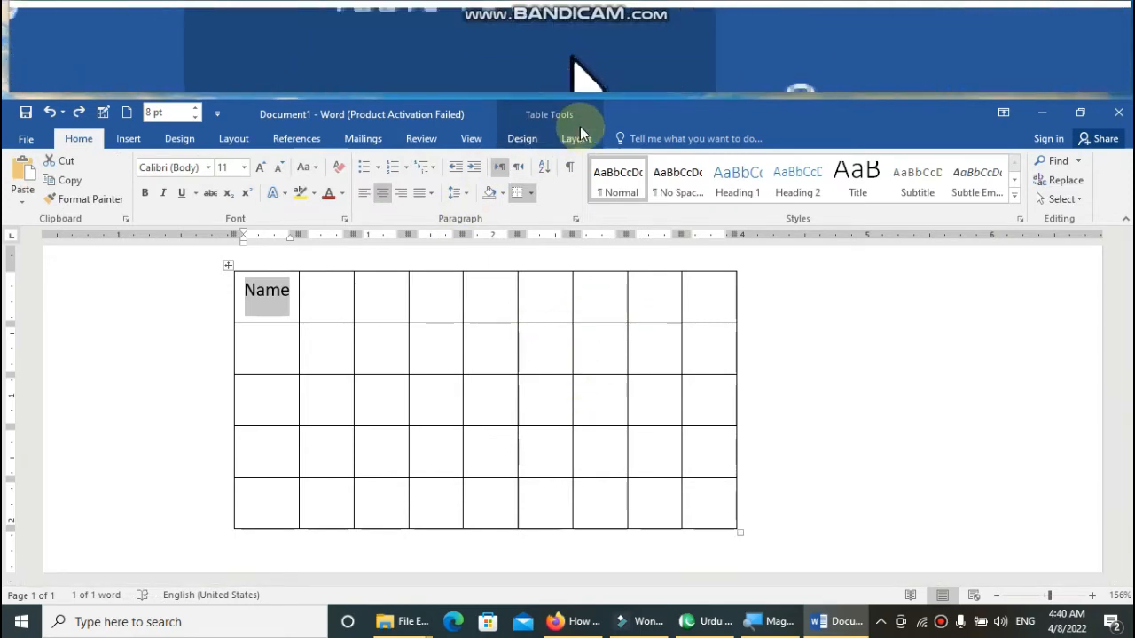
Enter class in the second cell of the top row, beside Name.
click(581, 139)
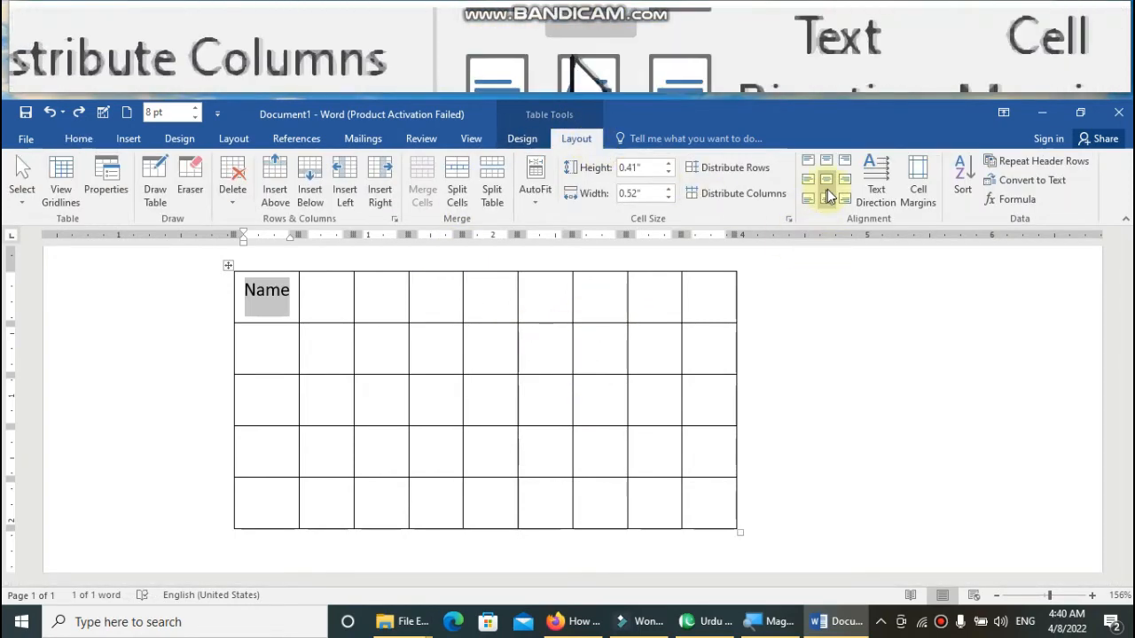
click(322, 286)
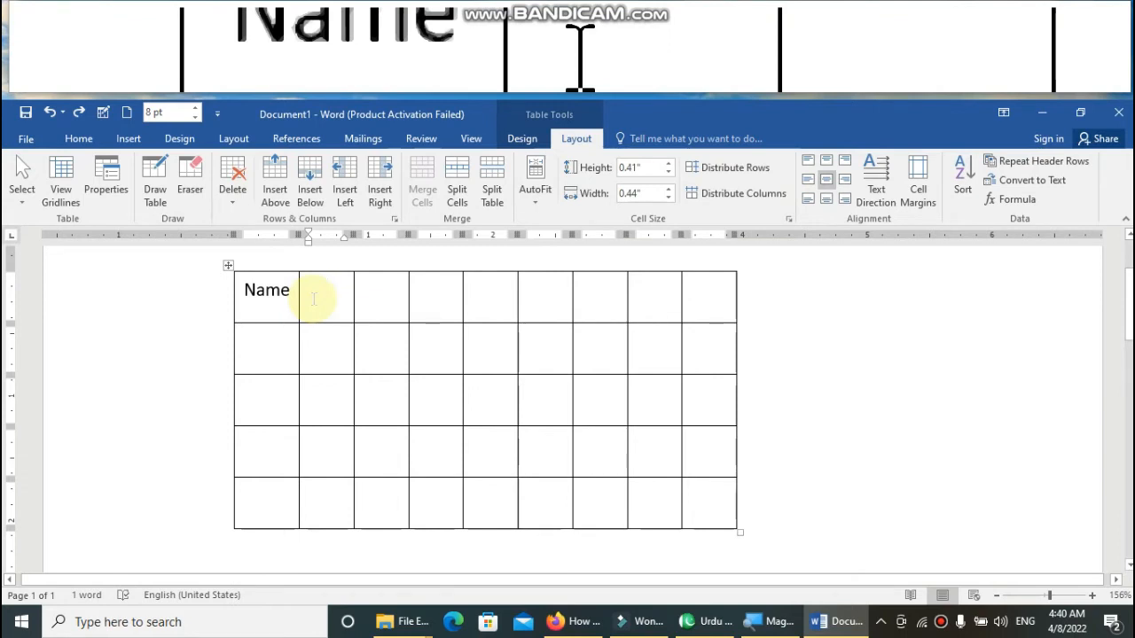
text(class)
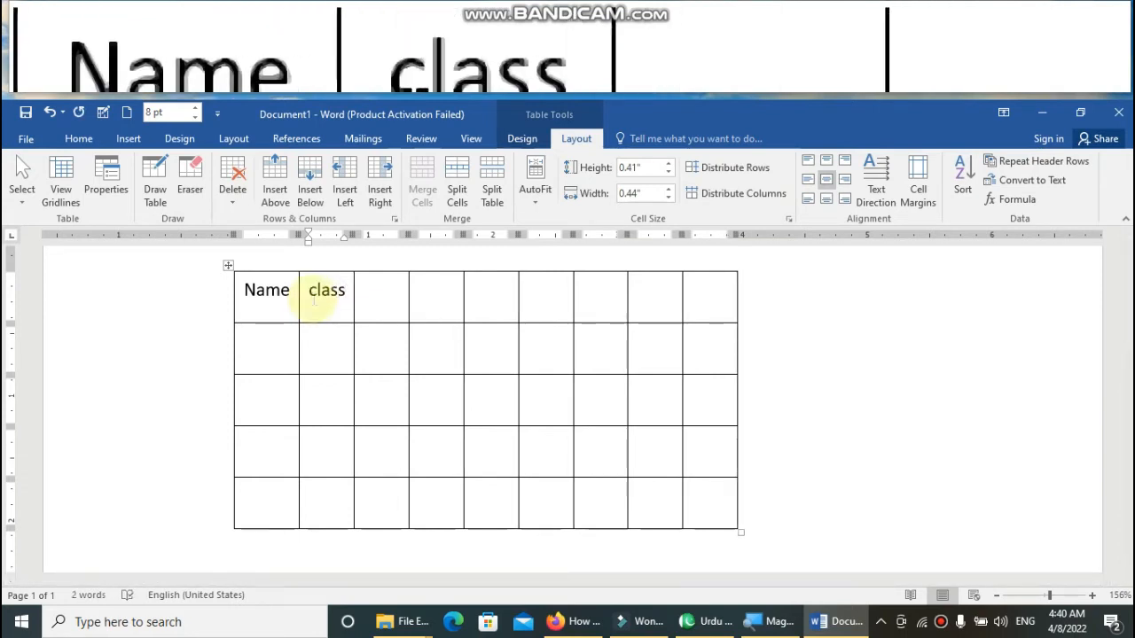
Select the first eight columns across all five rows, apply Align Bottom Center to them, and clear the selection.
key(Left)
key(Left)
key(Left)
key(Left)
key(Left)
key(Left)
key(Left)
key(Left)
key(Left)
key(Left)
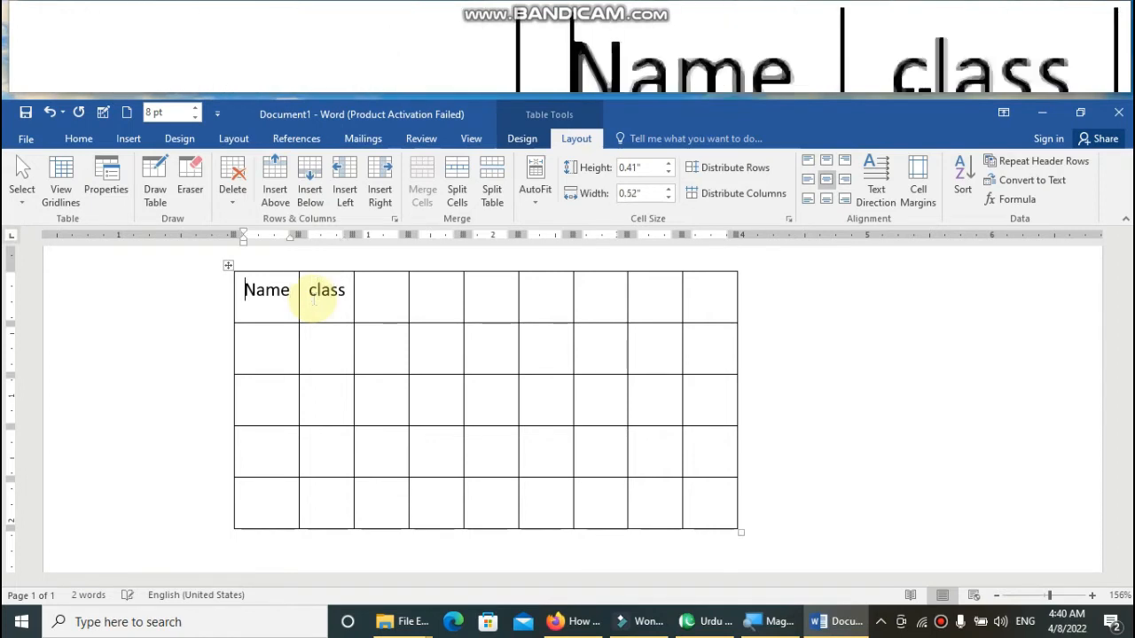
key(shift+End)
key(shift+Right)
key(shift+Right)
key(shift+Right)
key(shift+Right)
key(shift+Right)
key(shift+Right)
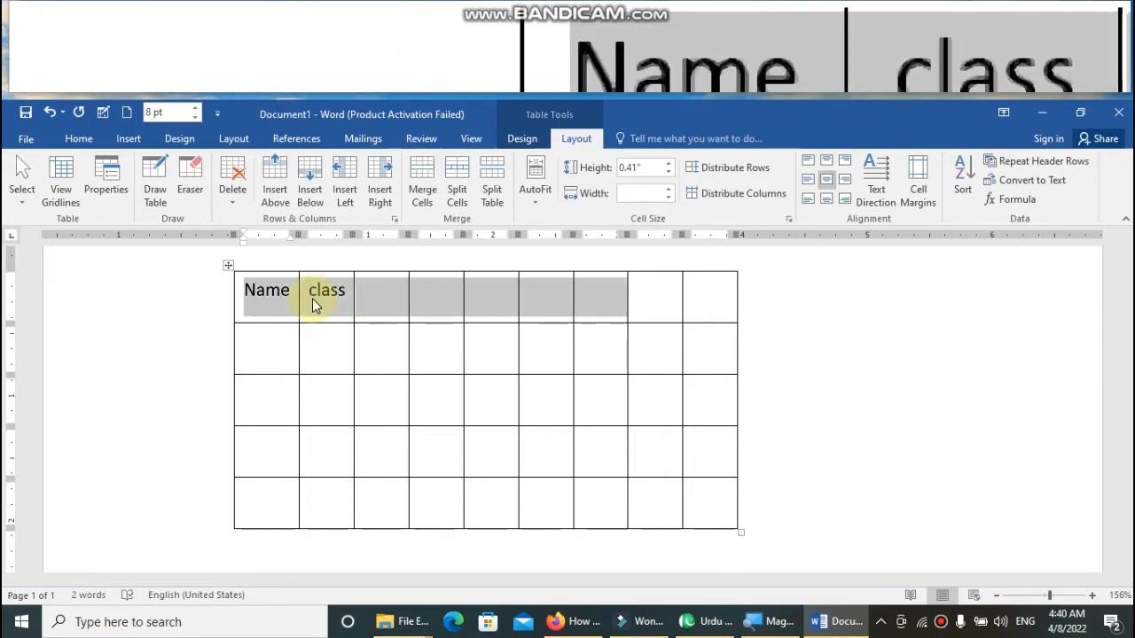
key(shift+Down)
key(shift+Down)
key(shift+Down)
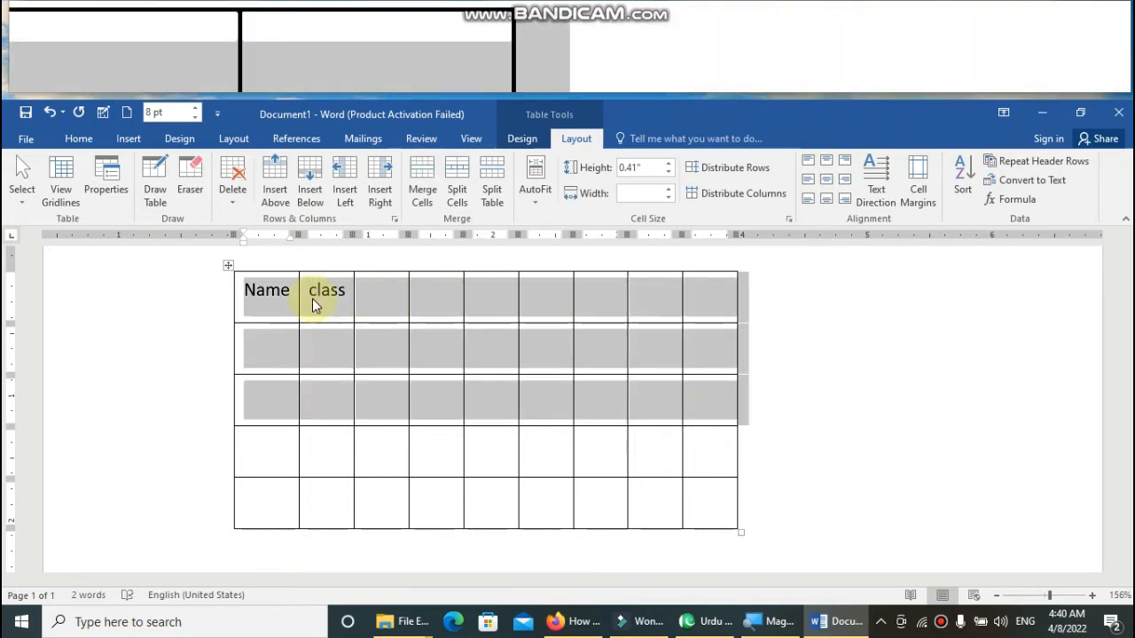
key(shift+Down)
key(shift+Left)
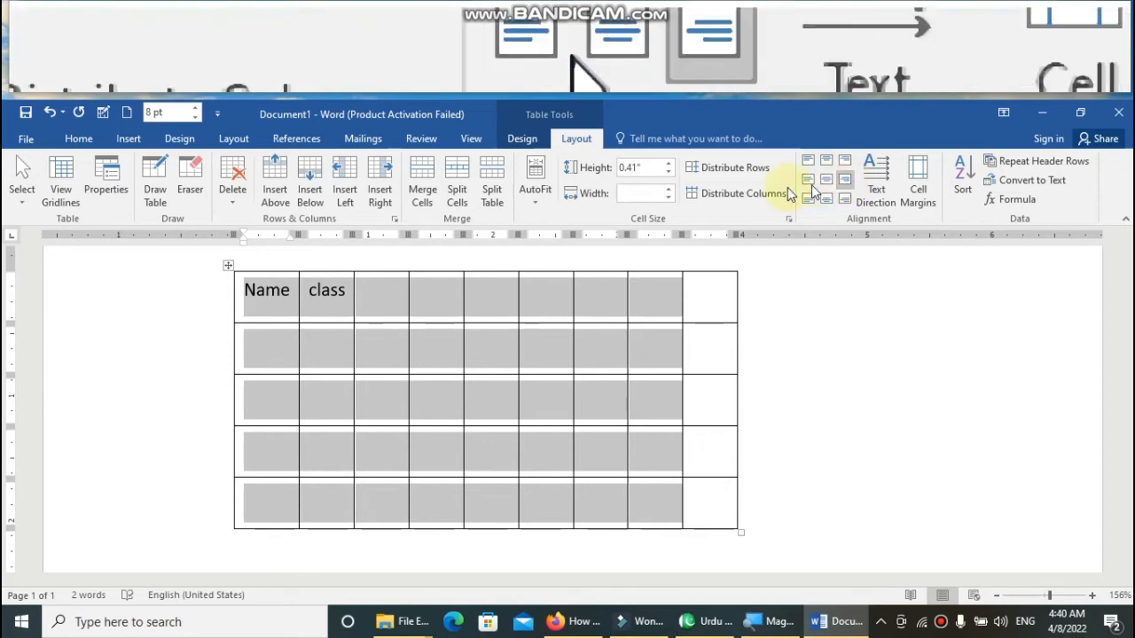
click(828, 201)
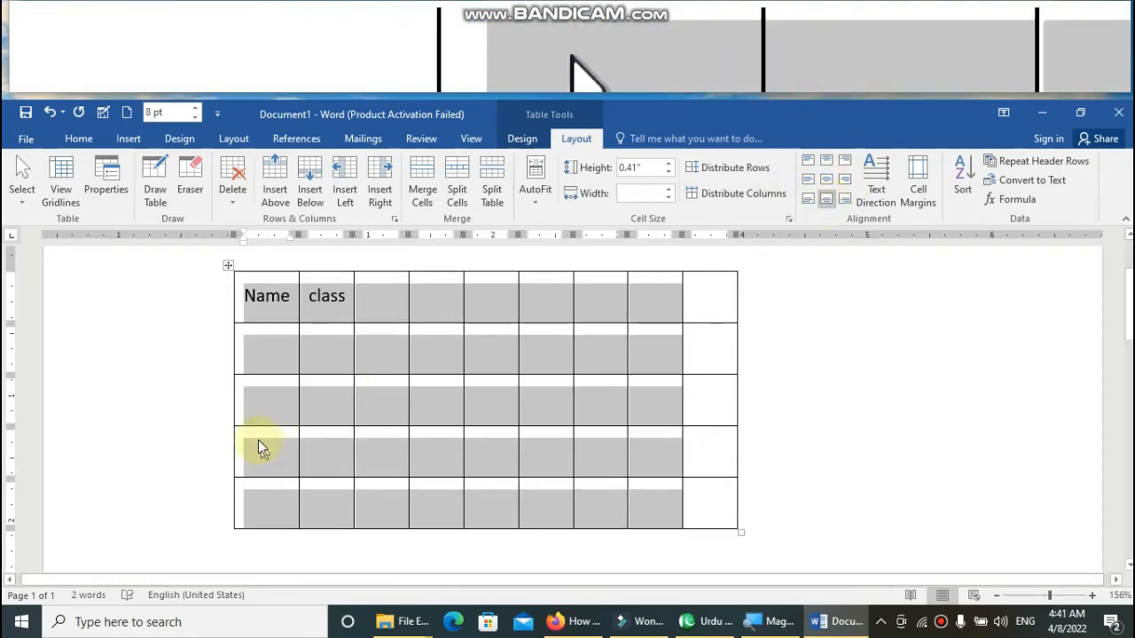
click(325, 345)
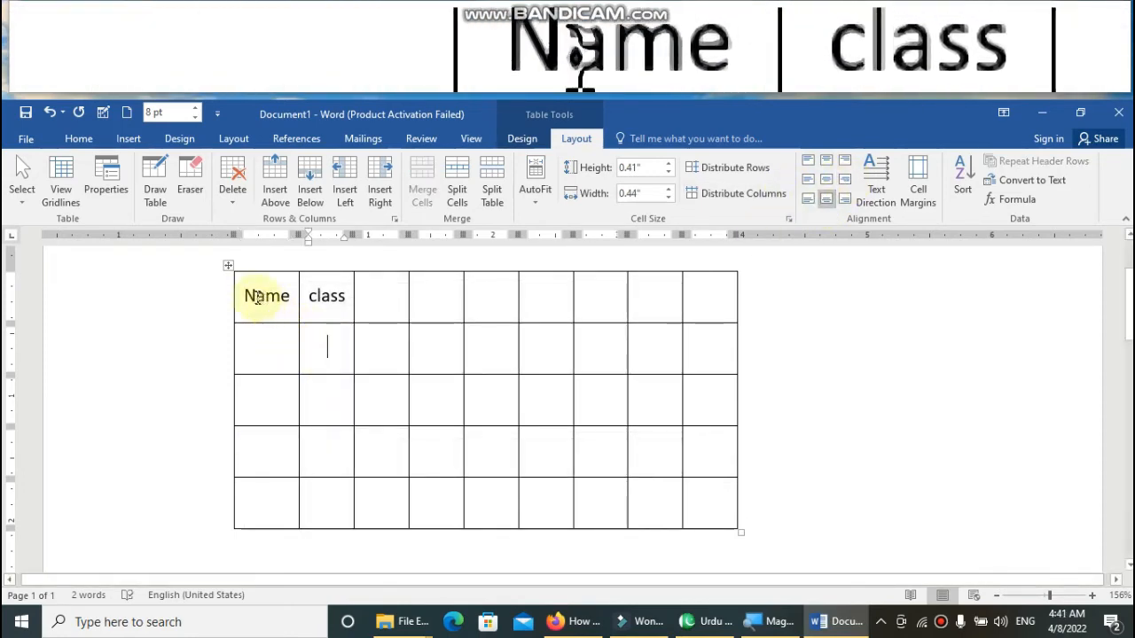
Select the Name and class cells and try different cell alignments on them, ending with Align Center Right.
drag(257, 298, 335, 302)
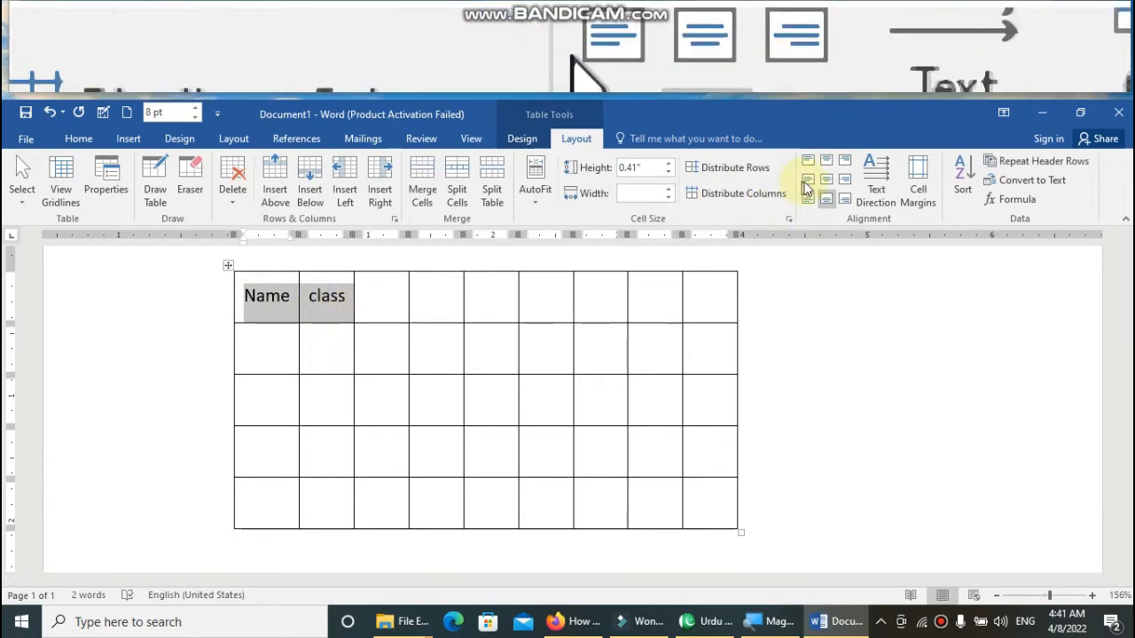
click(826, 180)
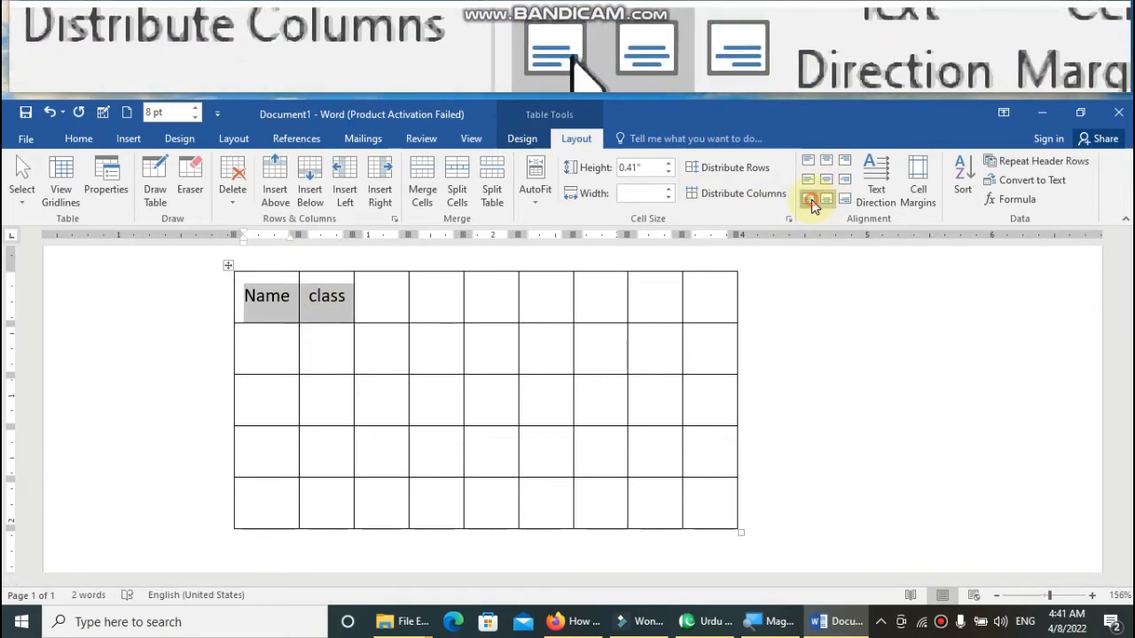
click(806, 181)
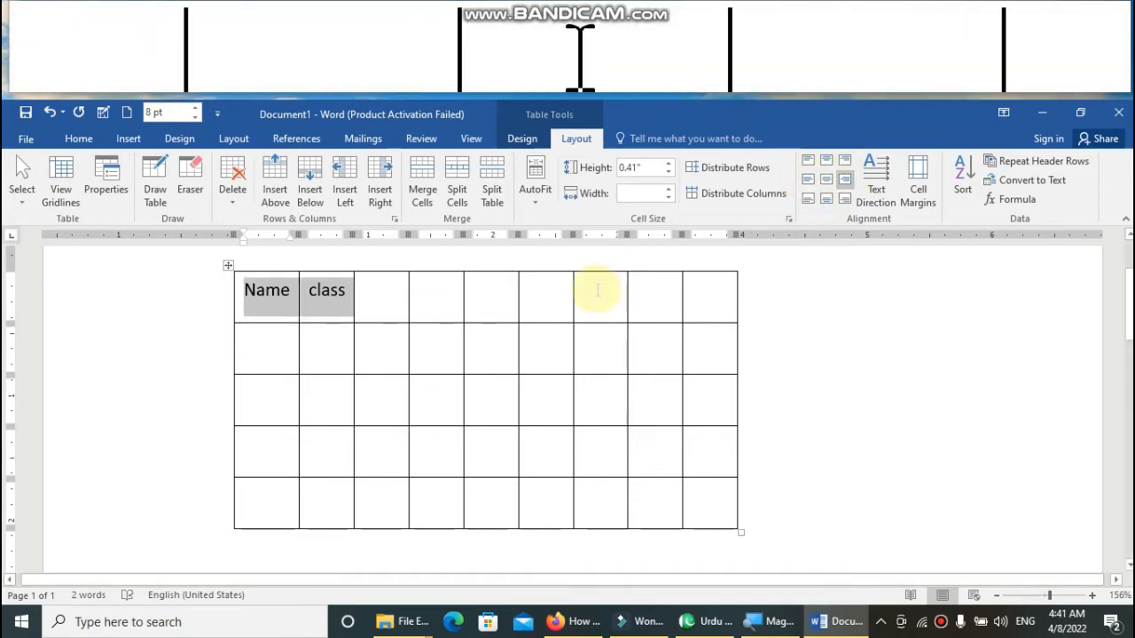
Delete the existing table from the document and insert a new one with six columns and two rows.
key(ctrl+a)
key(Delete)
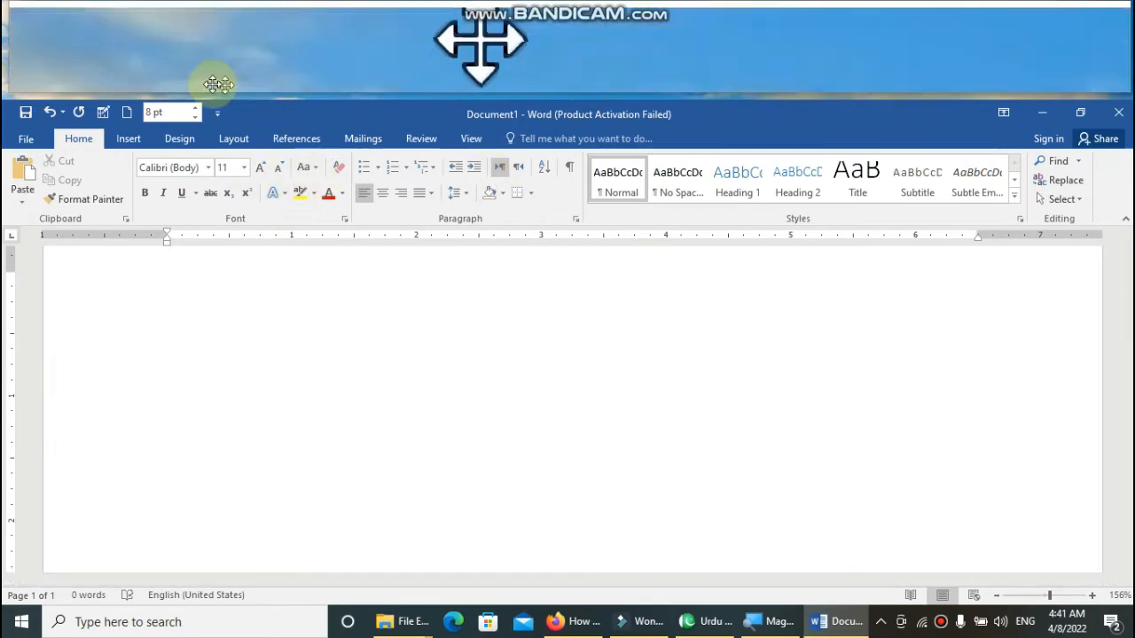
click(130, 140)
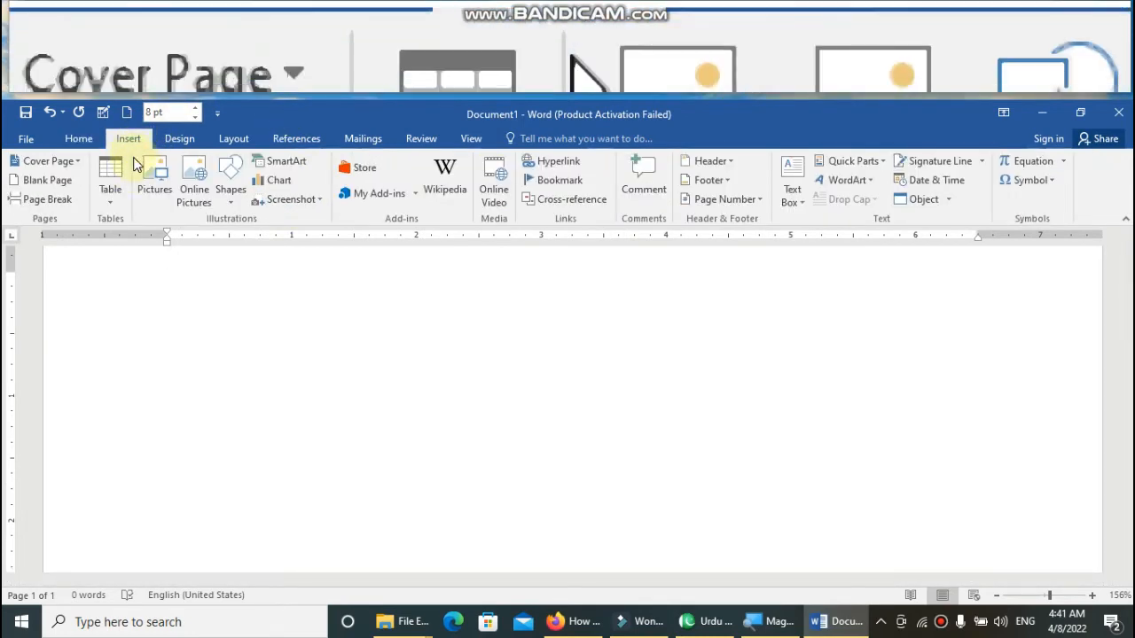
click(111, 184)
click(180, 254)
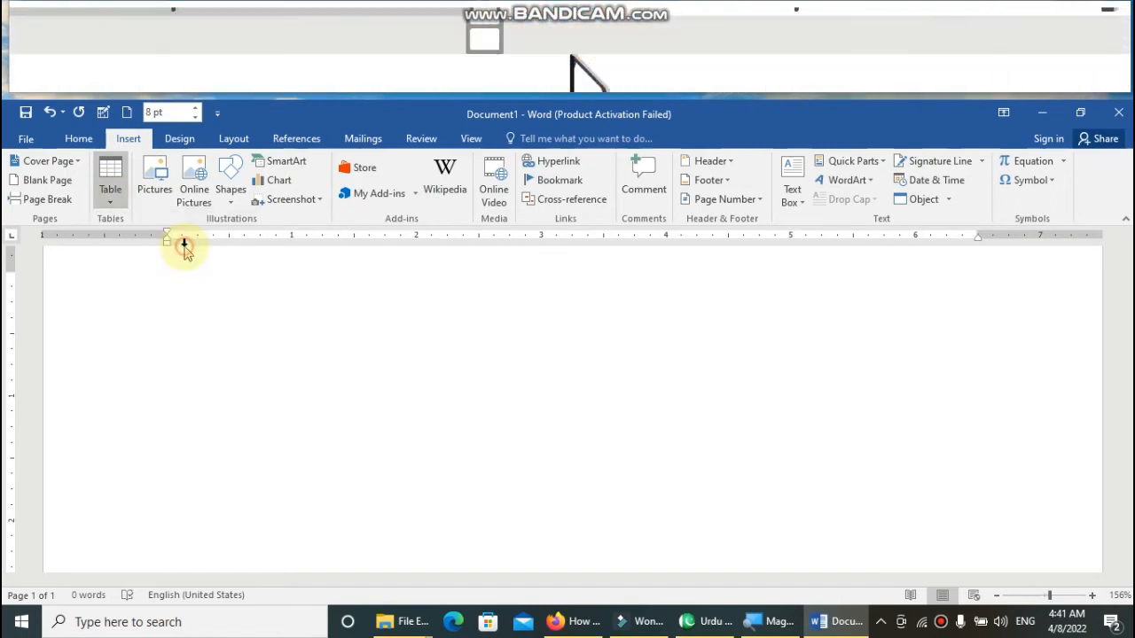
Select the first five columns across both rows and set their row height to 0.8".
drag(229, 284, 737, 309)
click(572, 138)
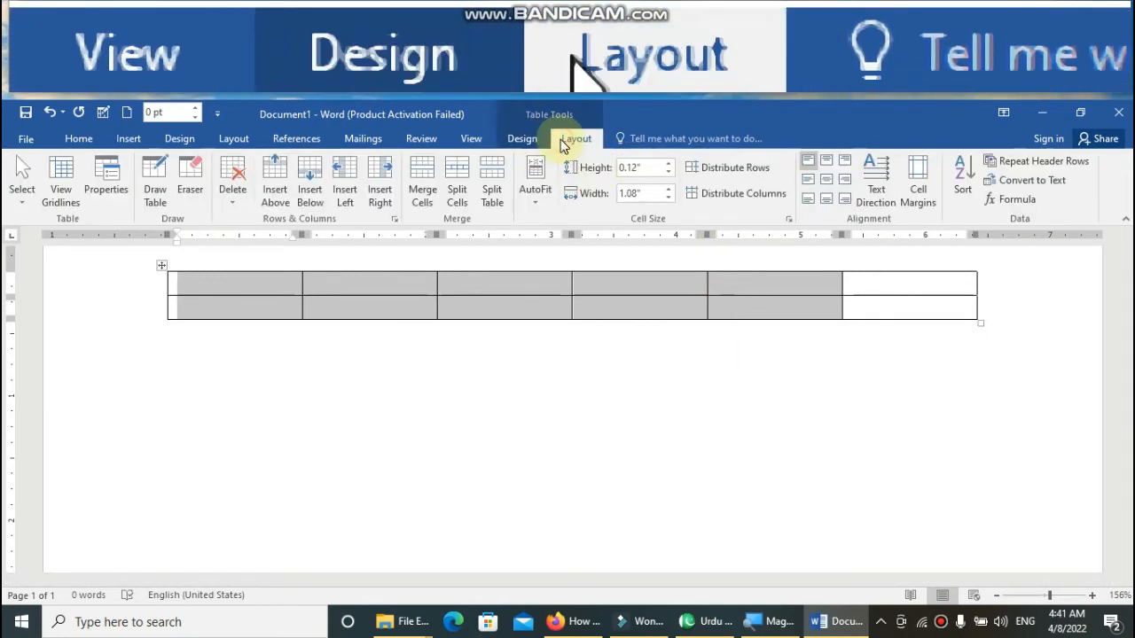
click(669, 164)
click(669, 164)
click(669, 164)
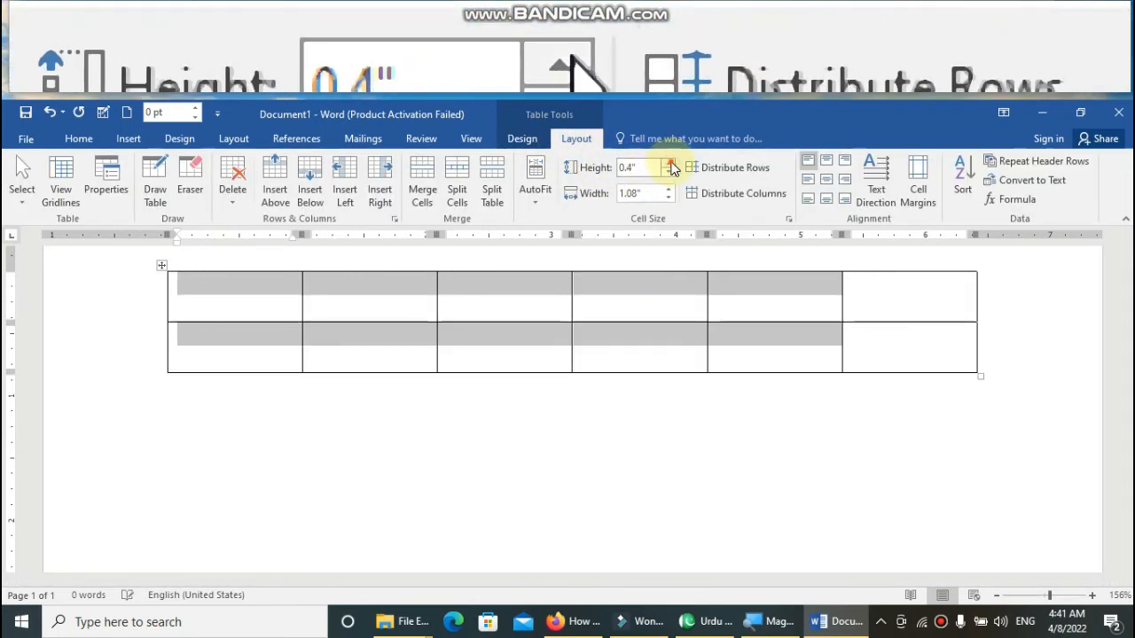
click(669, 164)
click(670, 164)
click(670, 164)
click(669, 164)
Enter the headings Name, Class, Roll no and subject in the first four cells of the top row.
click(268, 312)
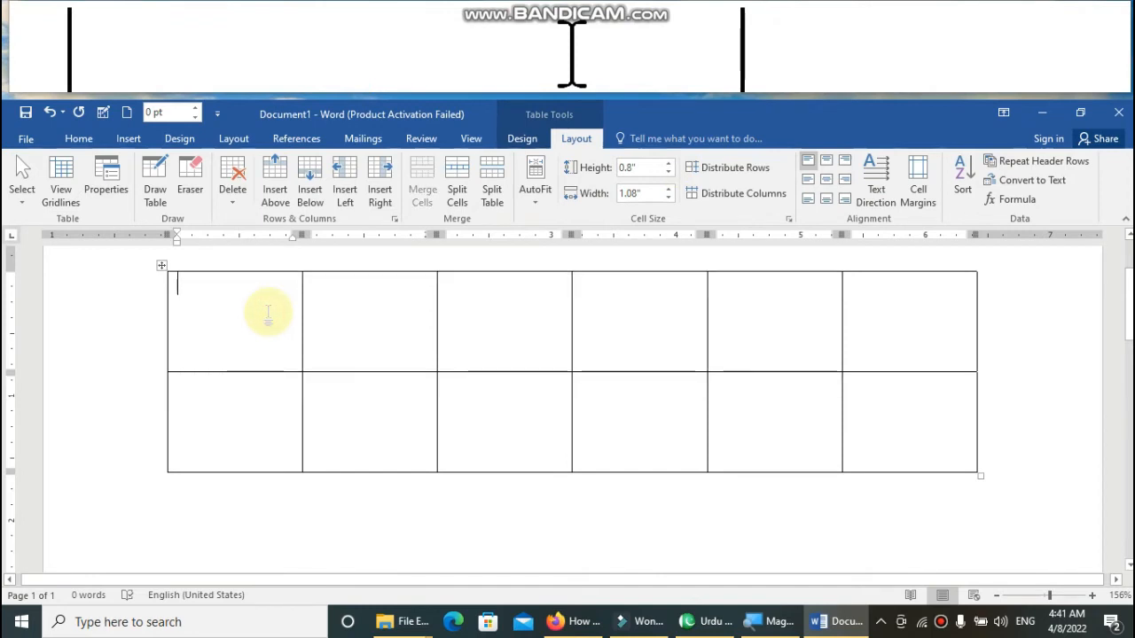
text(na)
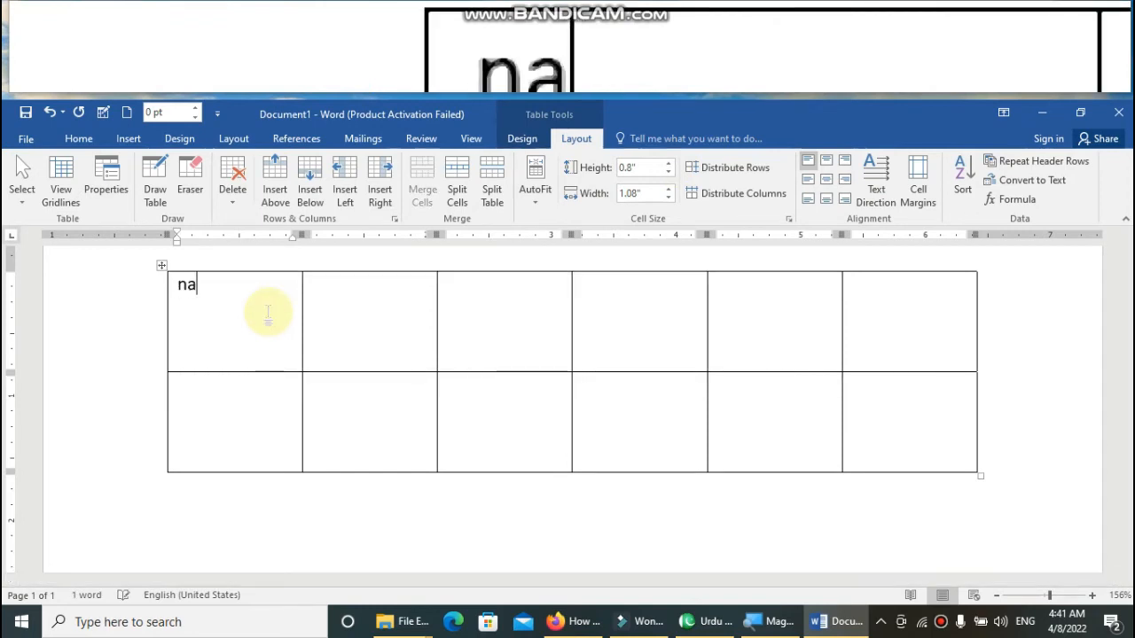
key(BackSpace)
text(ame)
key(Tab)
text(c)
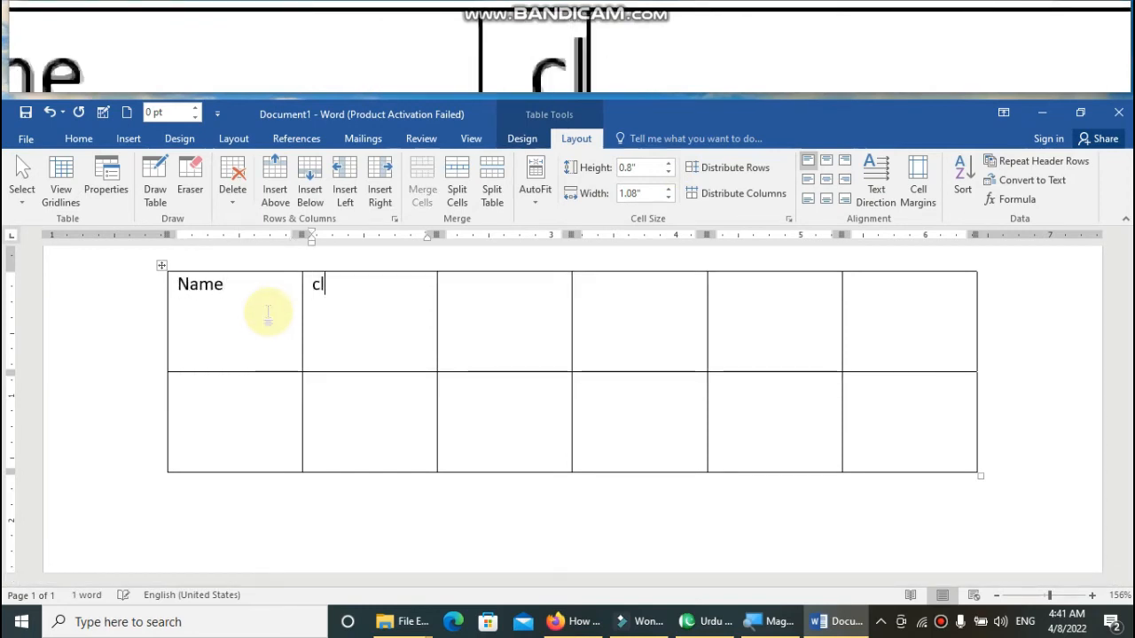
text(lass)
key(Tab)
text(roll no)
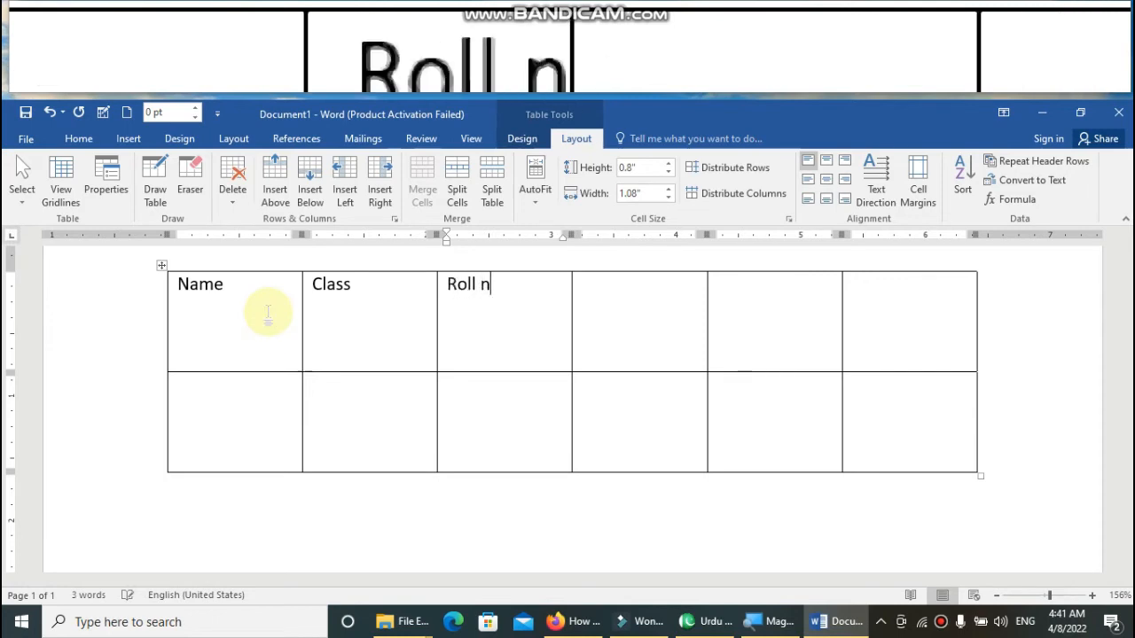
key(Tab)
text(subject)
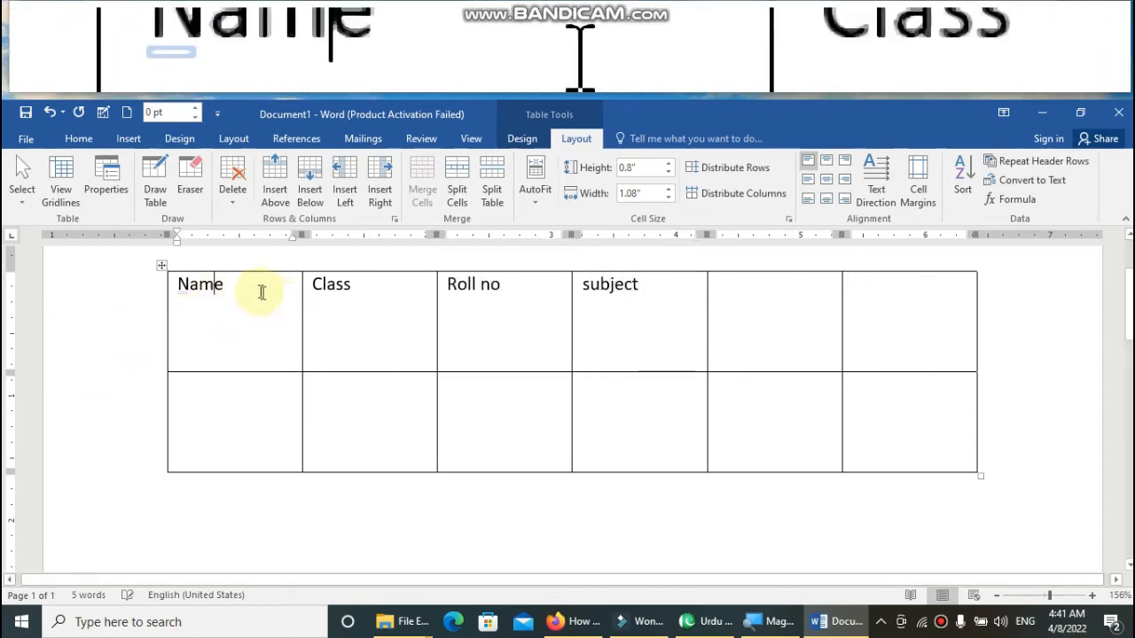
Try different cell alignments on the first four columns of both rows, ending with Align Center, and delete their heading text.
drag(258, 292, 590, 451)
click(592, 448)
drag(662, 268, 256, 382)
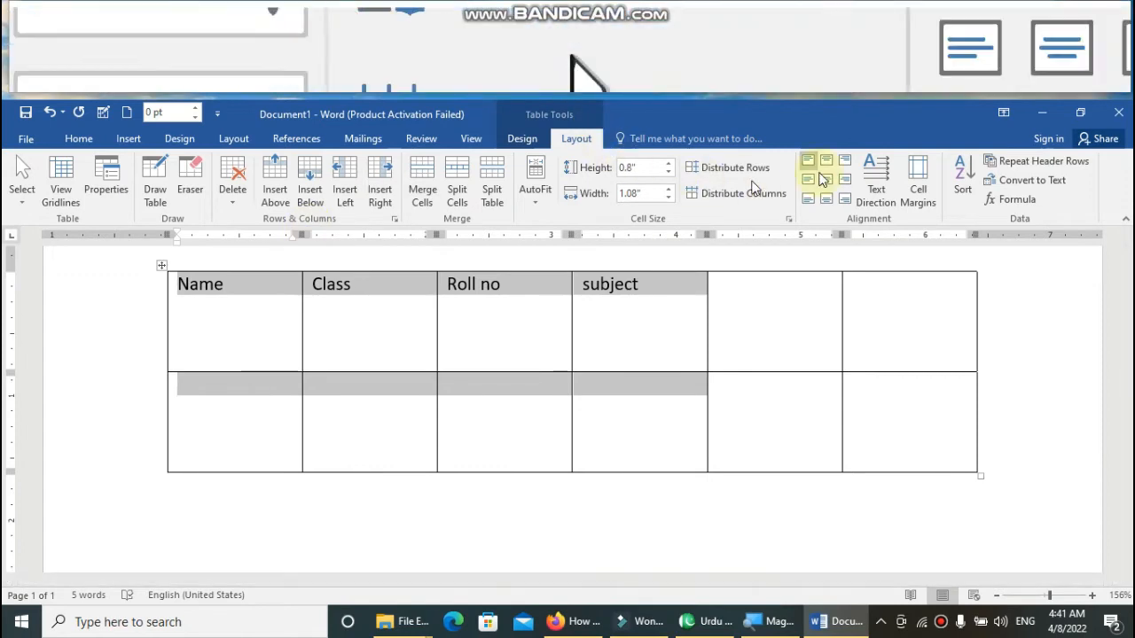
click(825, 200)
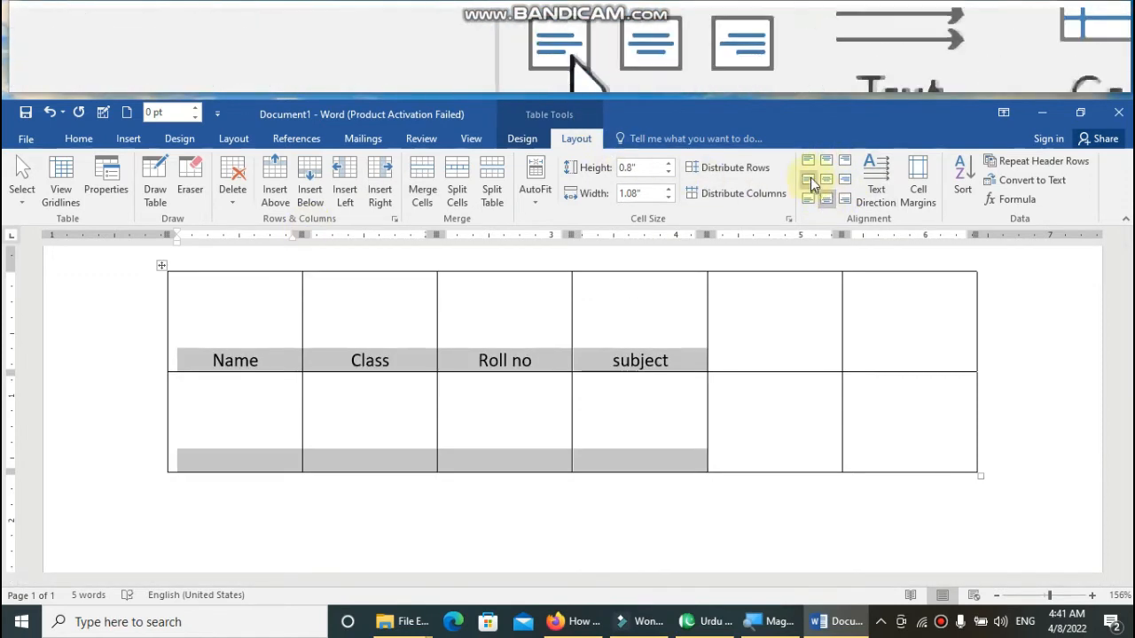
click(827, 183)
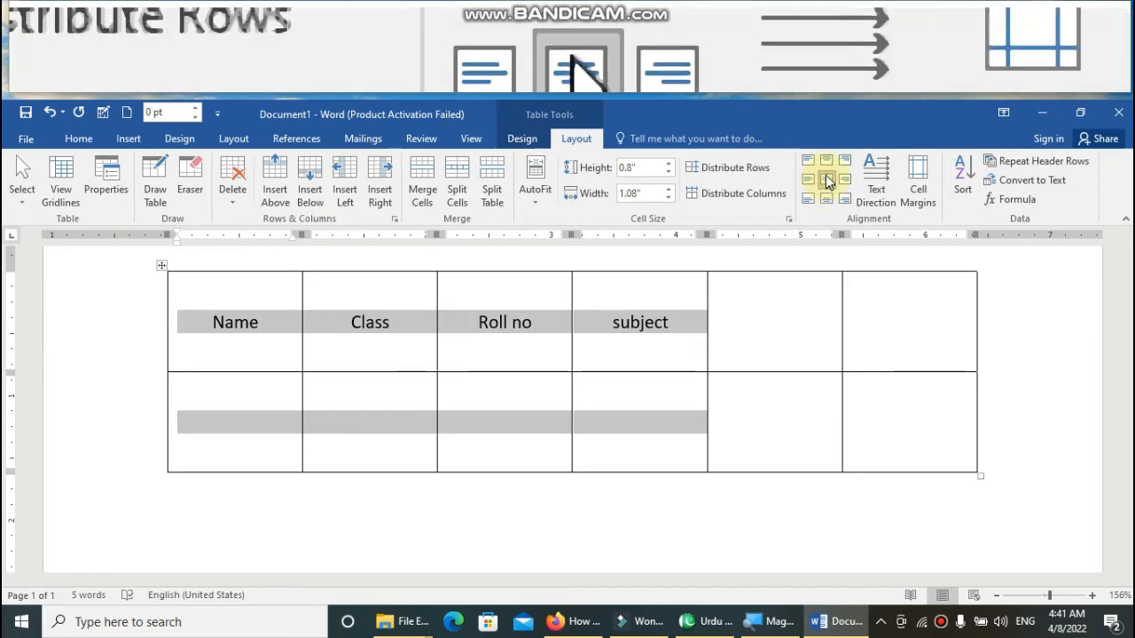
click(829, 165)
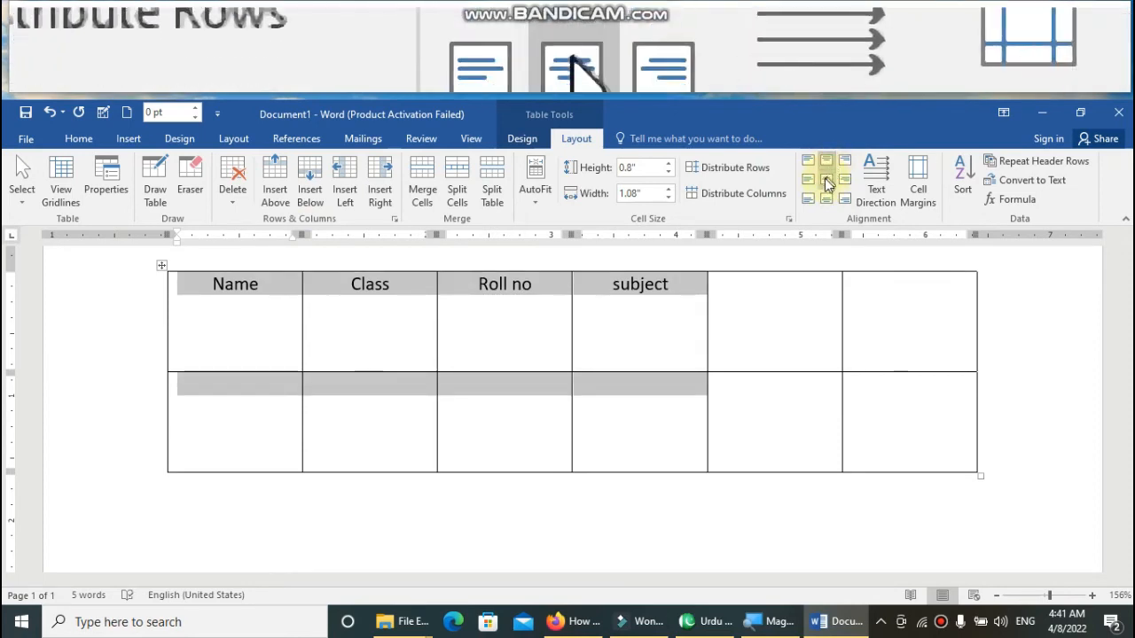
click(807, 180)
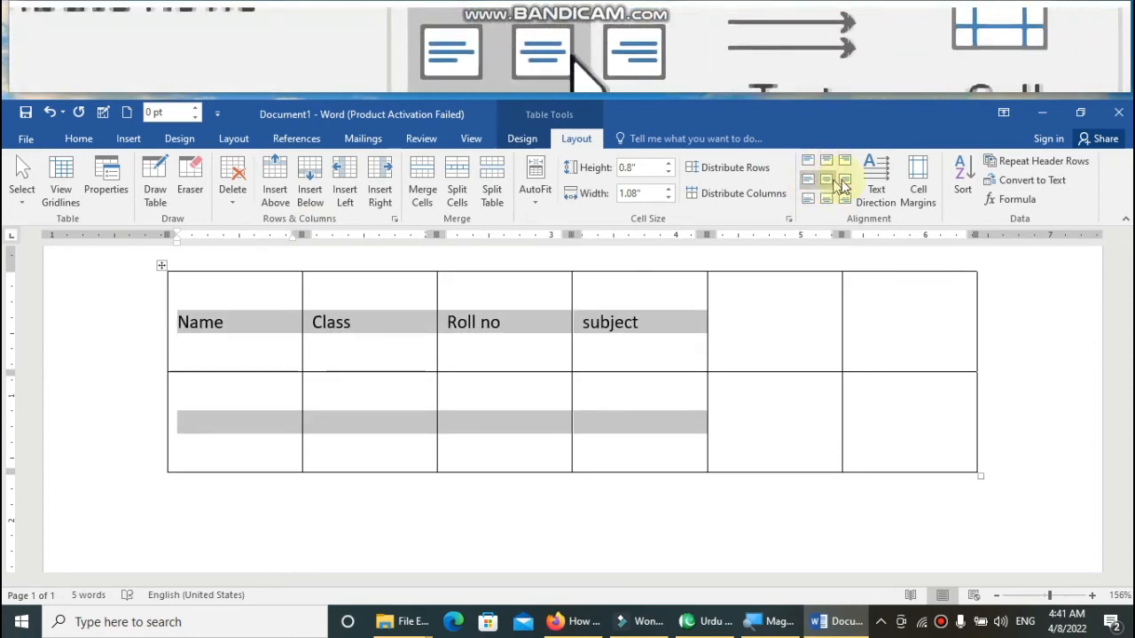
click(846, 180)
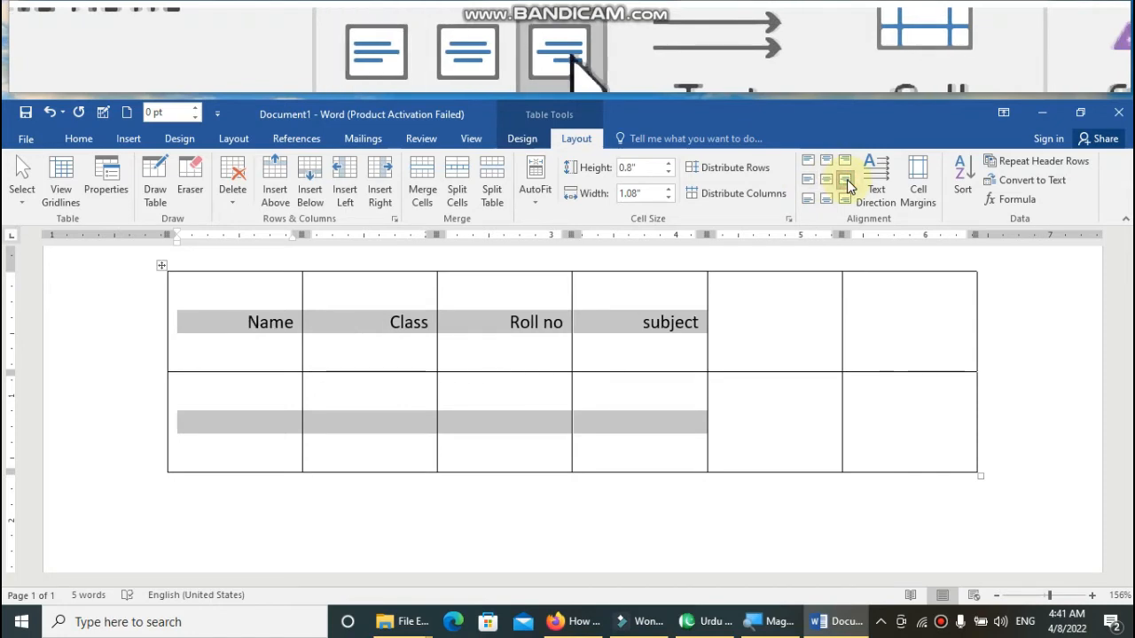
click(846, 199)
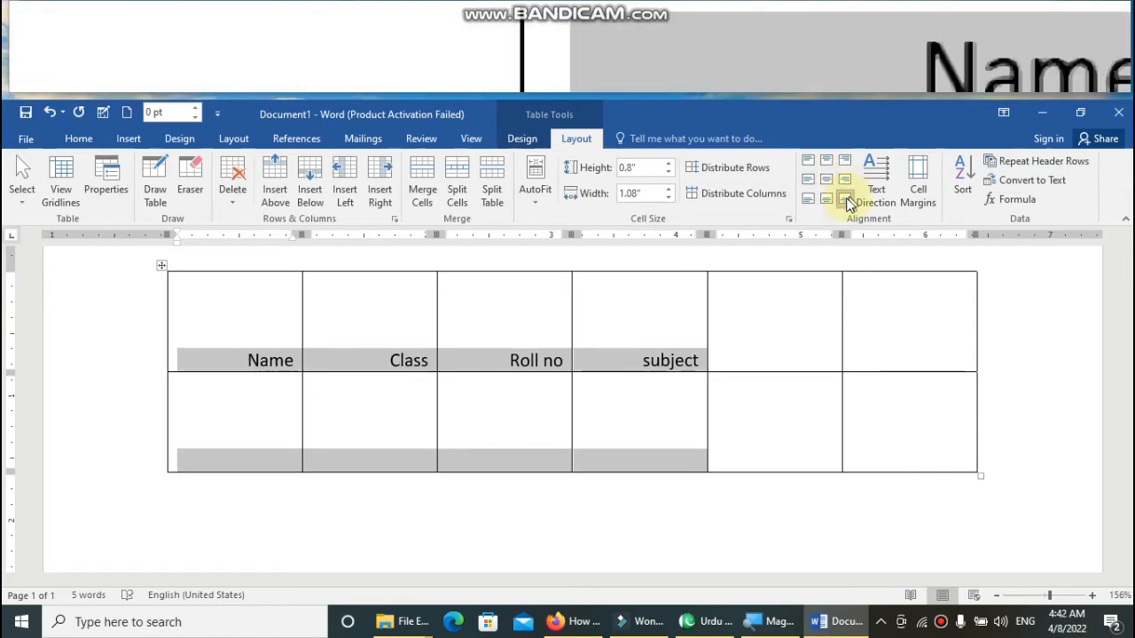
click(807, 202)
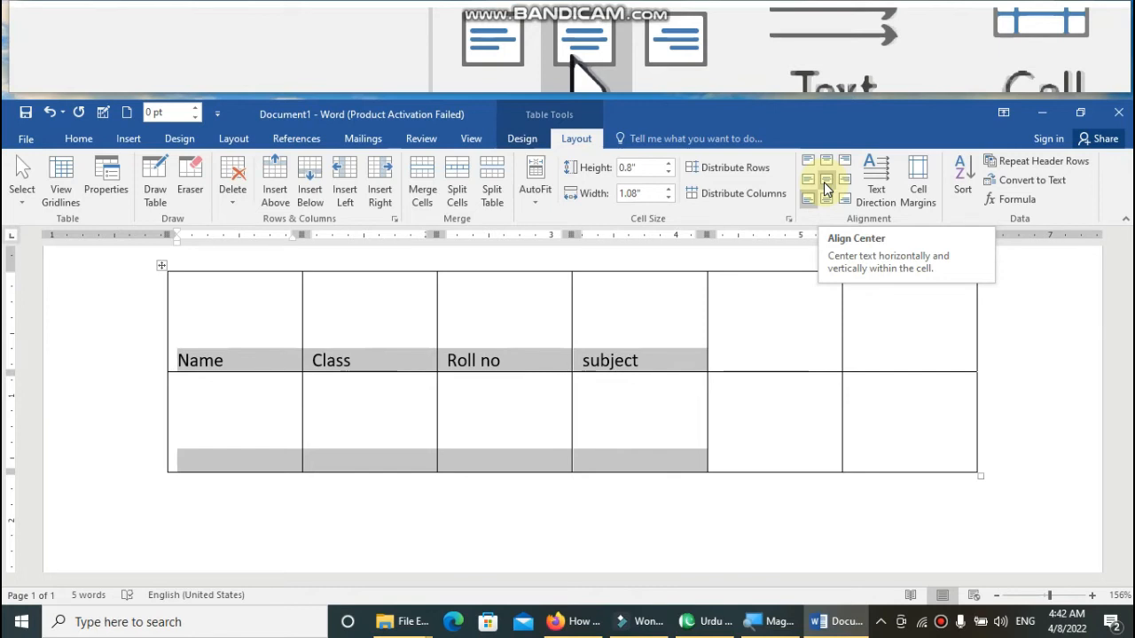
click(824, 186)
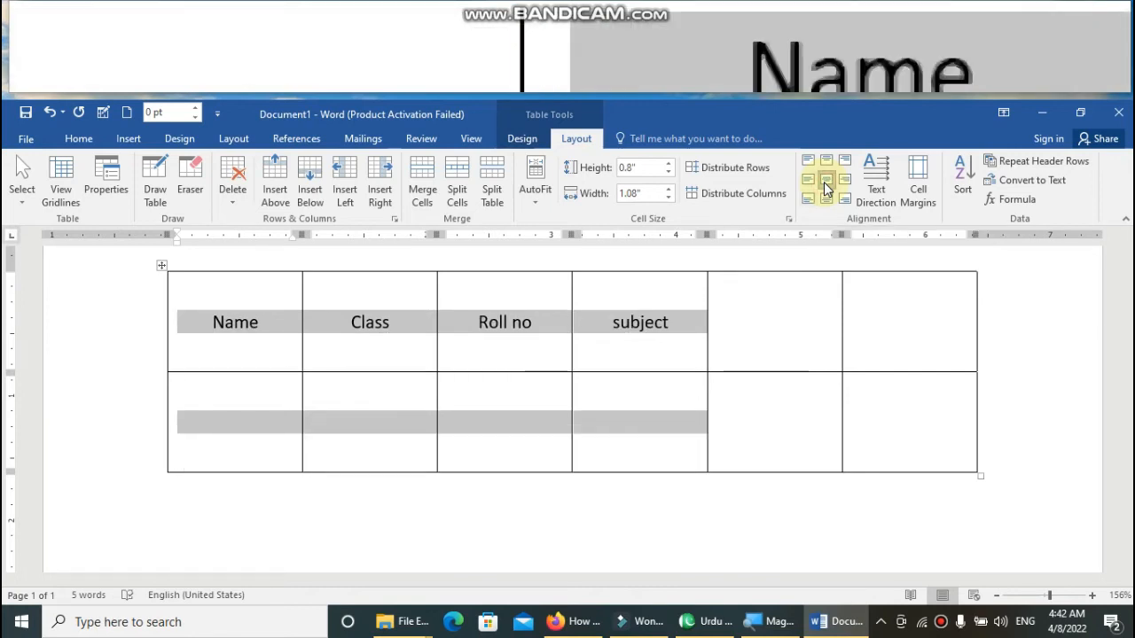
key(Delete)
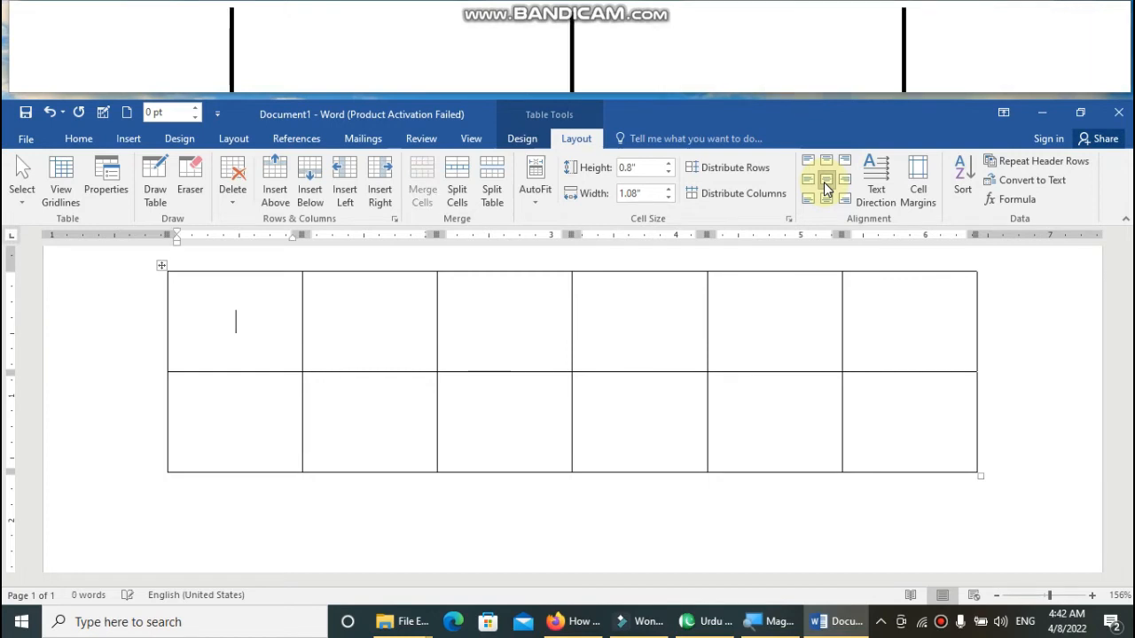
Rotate the first cell's text direction to read downward and enter name, class, roll no and subject across the top row.
click(876, 182)
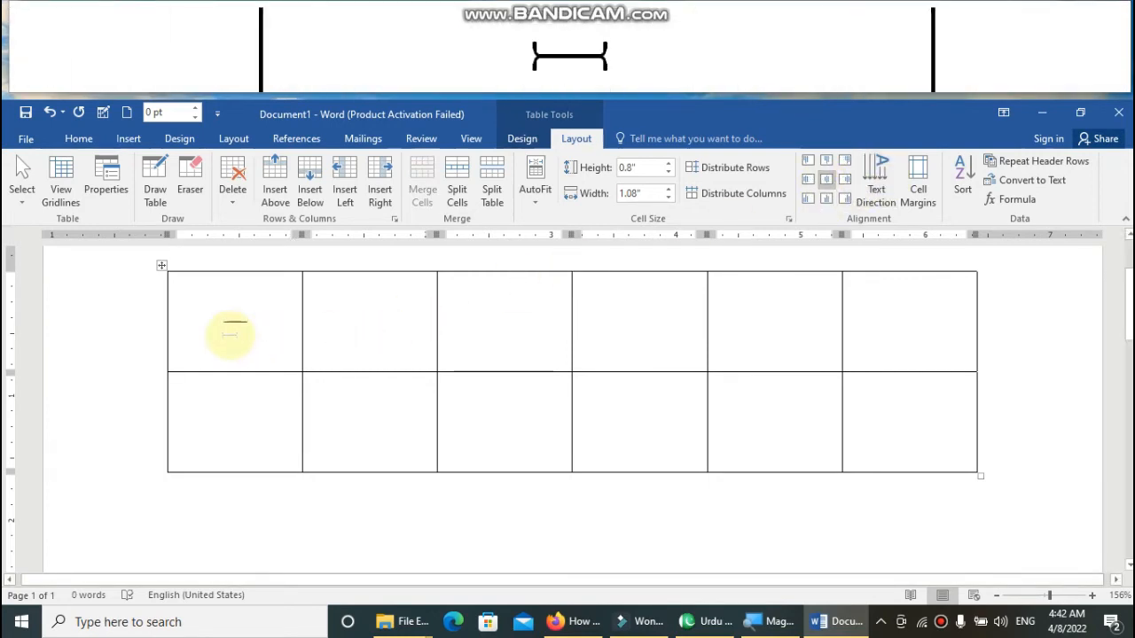
text(name)
key(Tab)
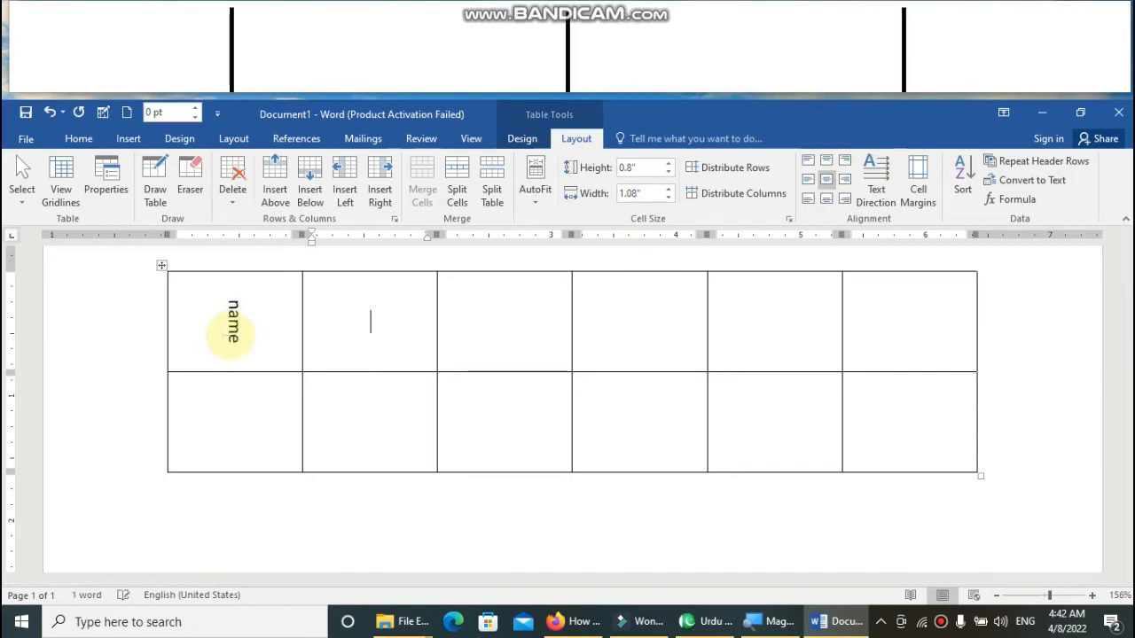
text(class)
key(Tab)
text(r)
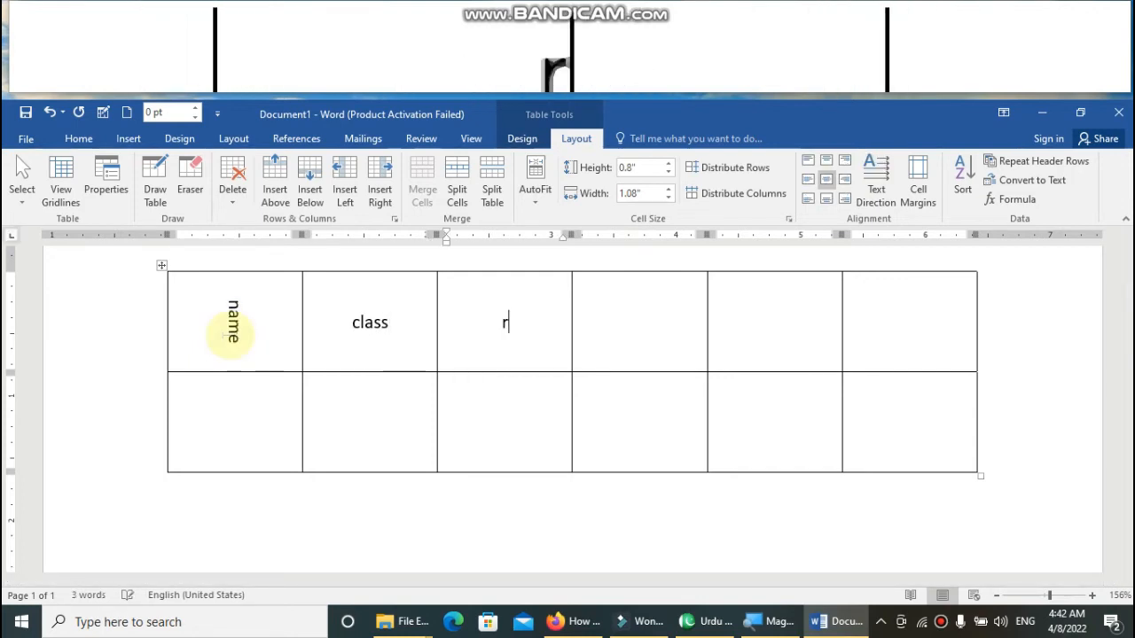
text(oll no)
key(Tab)
text(sub)
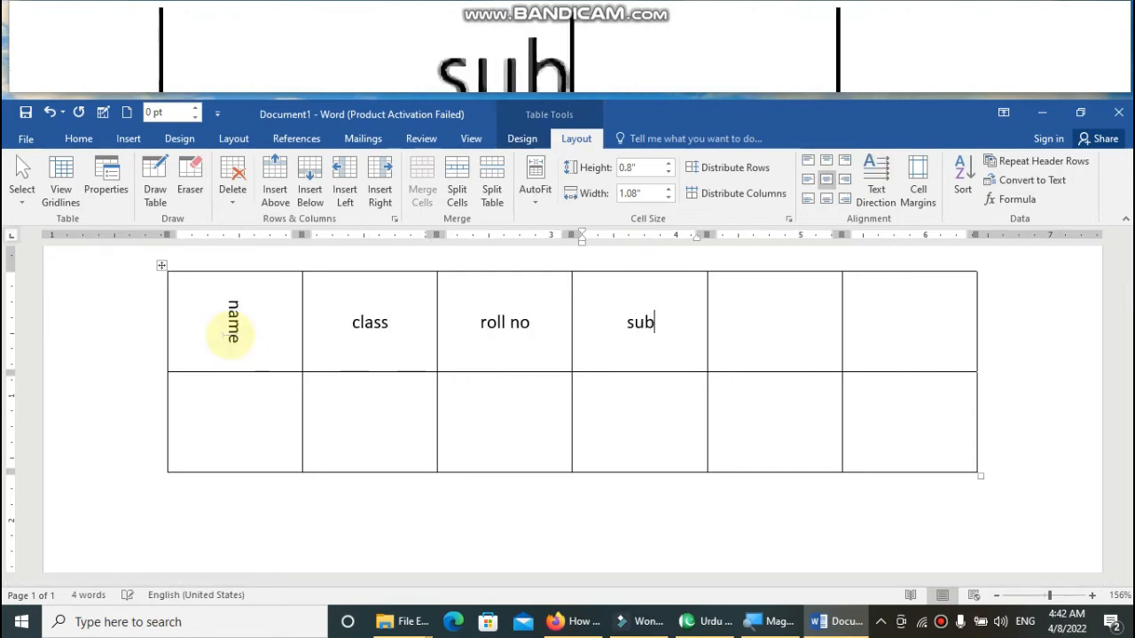
text(ject)
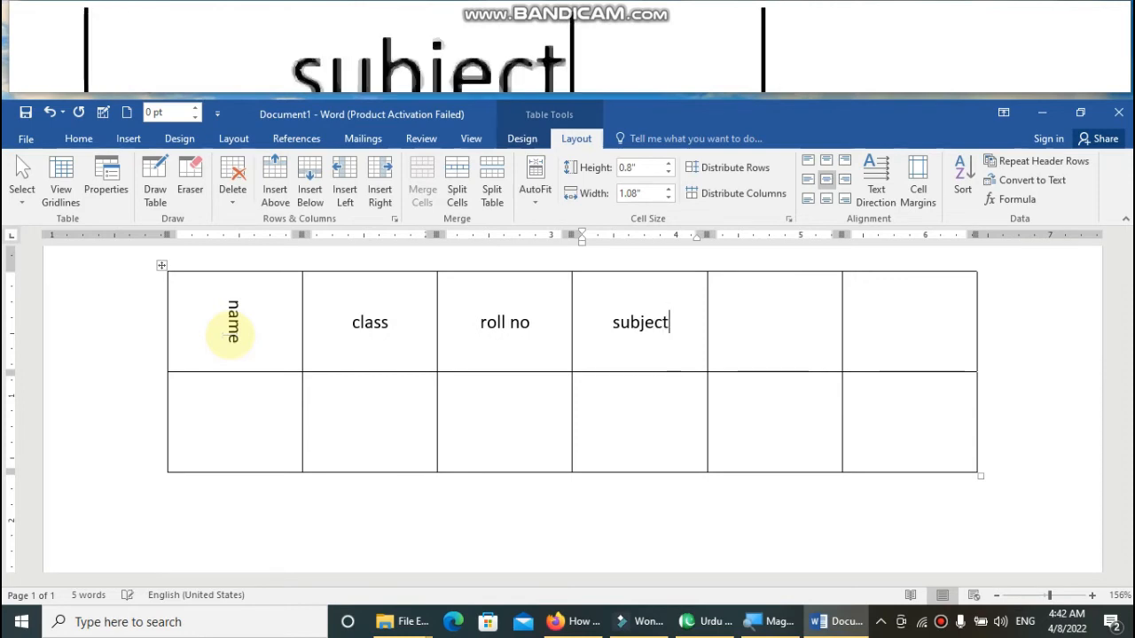
Select the class, roll no and subject cells and cycle their text direction, ending with text that reads upward.
drag(355, 323, 627, 334)
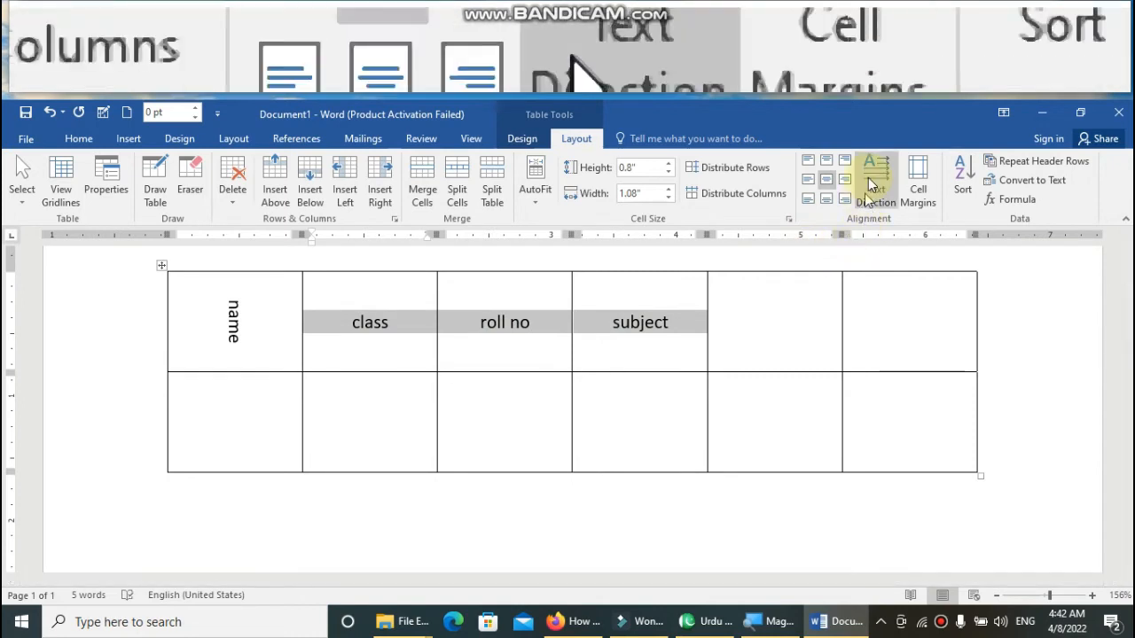
click(868, 178)
click(868, 177)
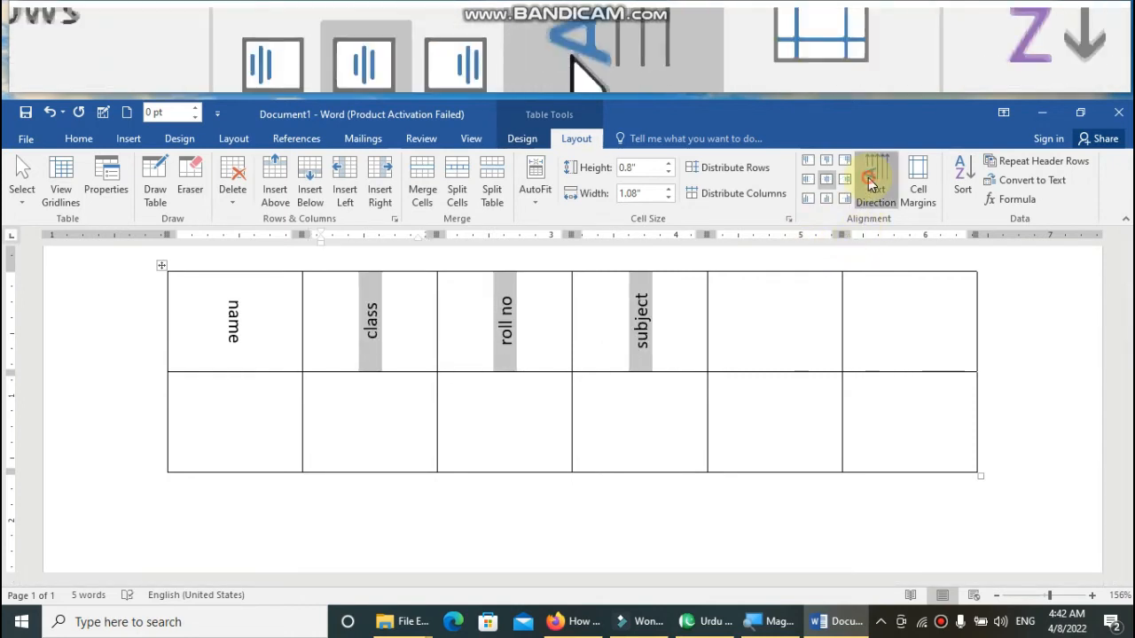
click(868, 177)
click(868, 177)
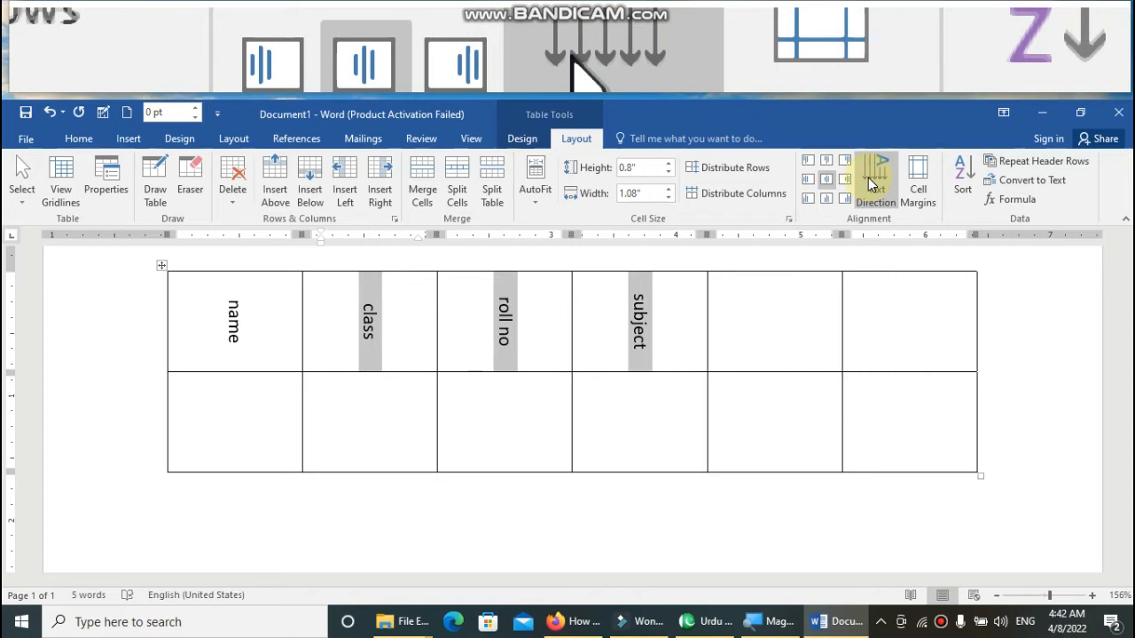
click(867, 177)
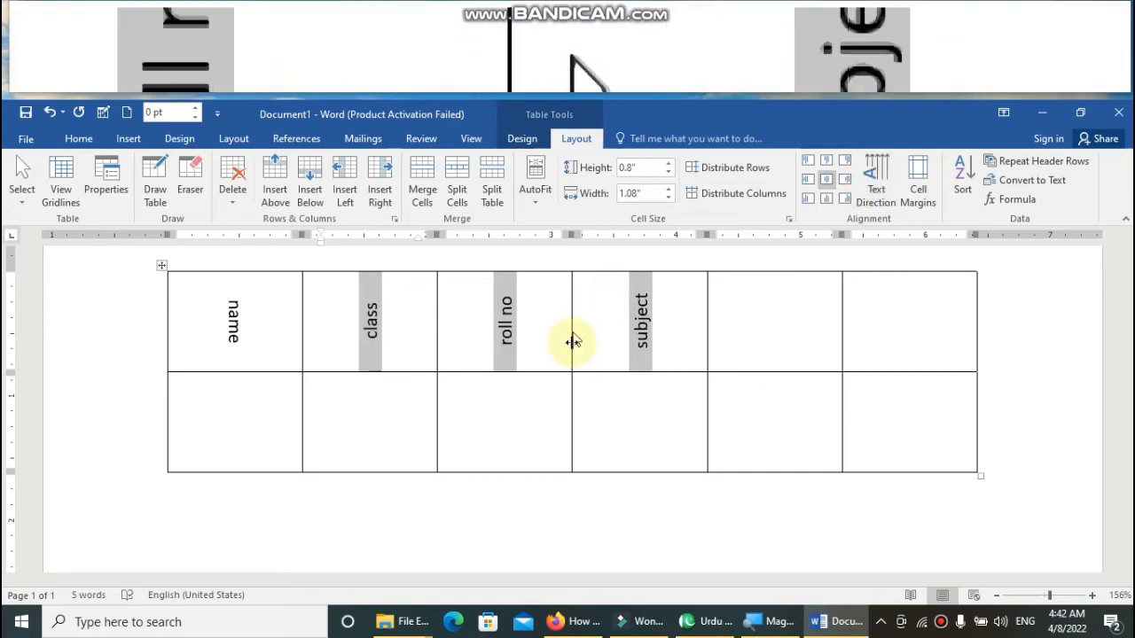
Replace the text in the fourth heading cell by retyping subject in the upward direction.
click(649, 354)
drag(650, 353, 651, 295)
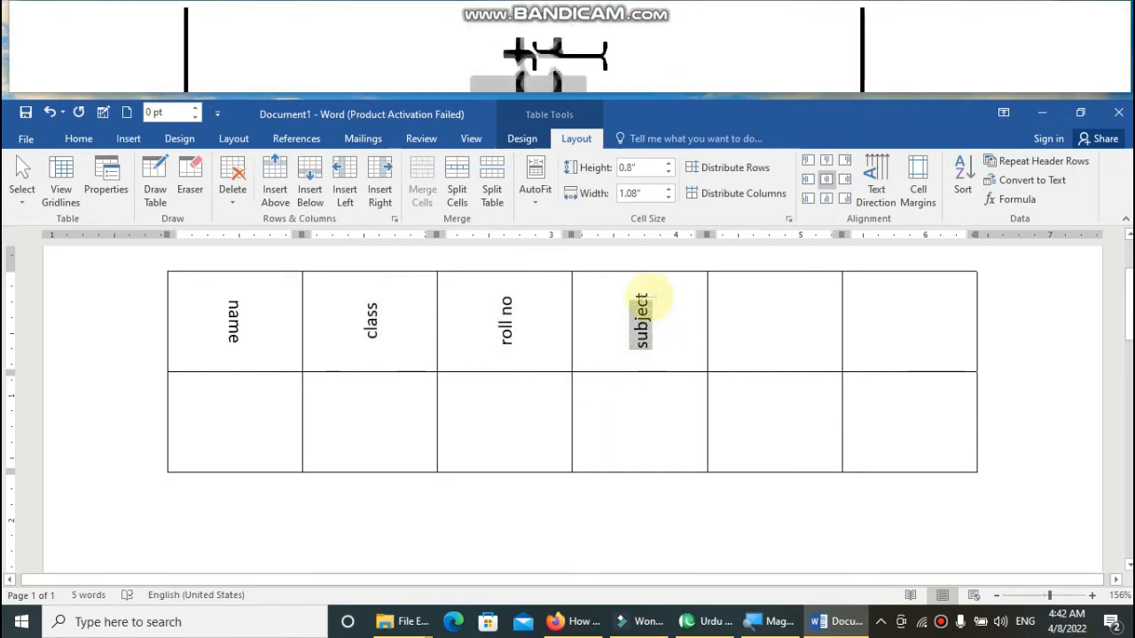
text(s)
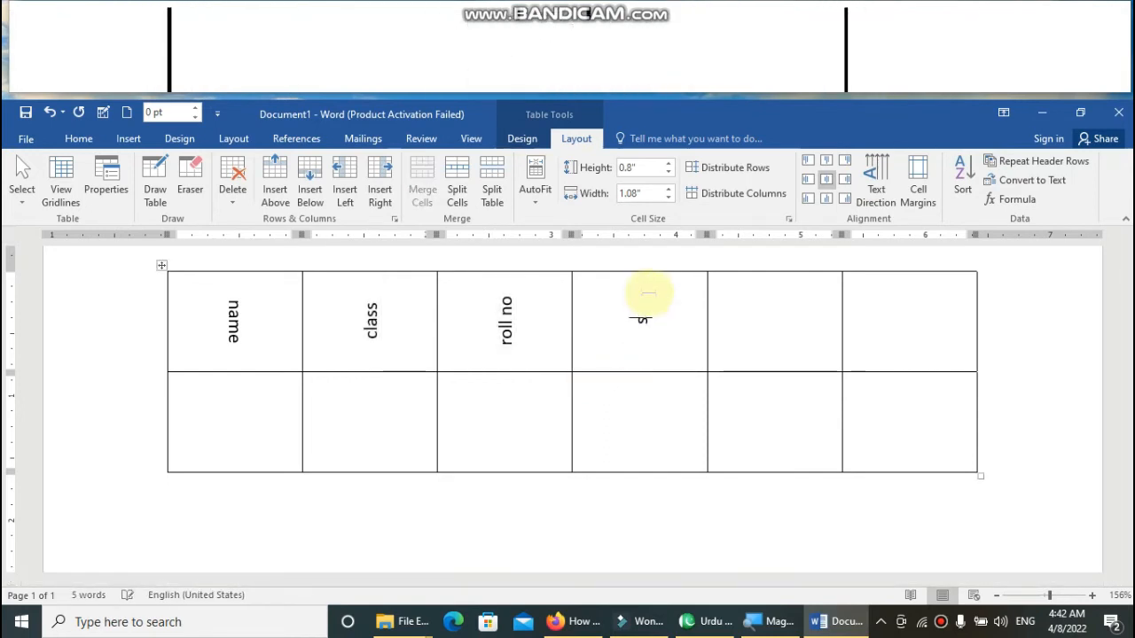
text(ubject)
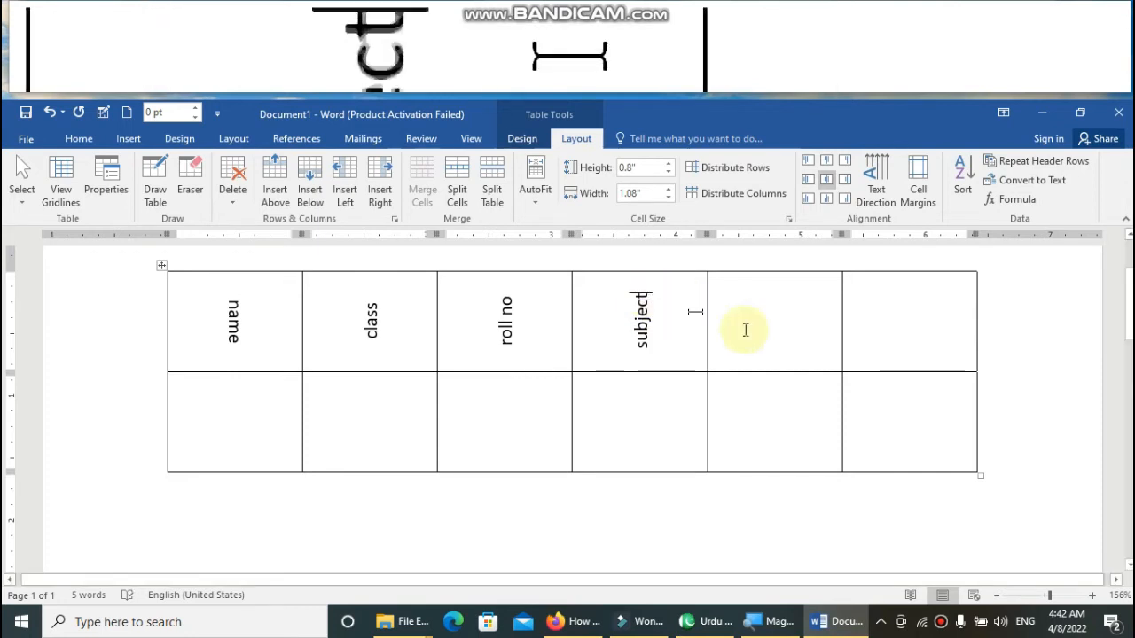
click(656, 355)
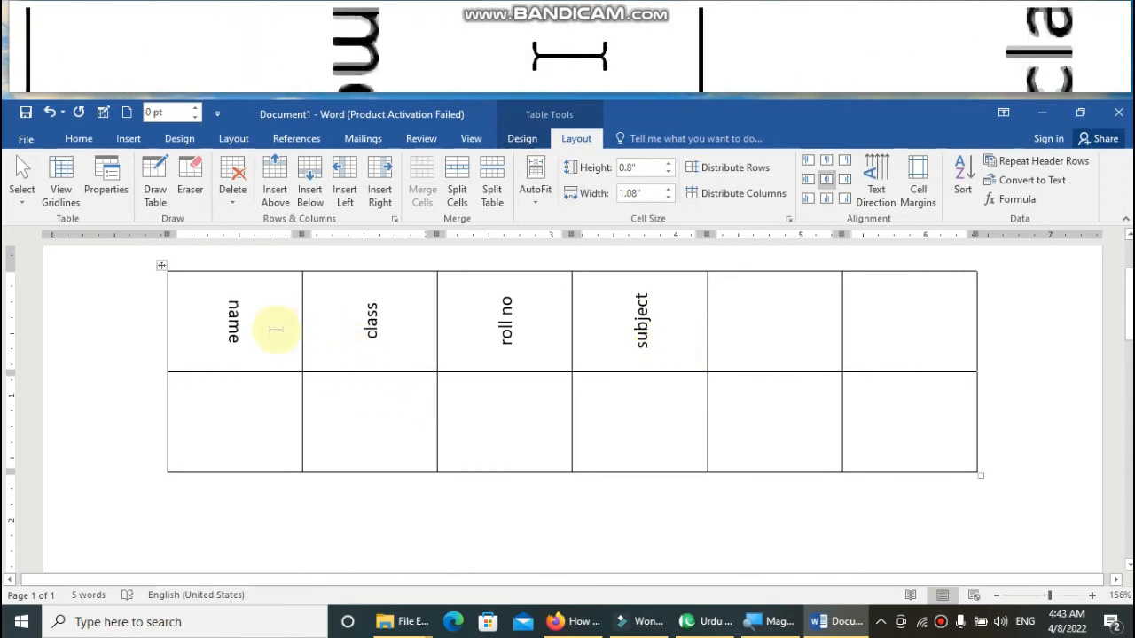
Delete the existing table and insert a new one with two columns and five rows.
key(ctrl+a)
key(Delete)
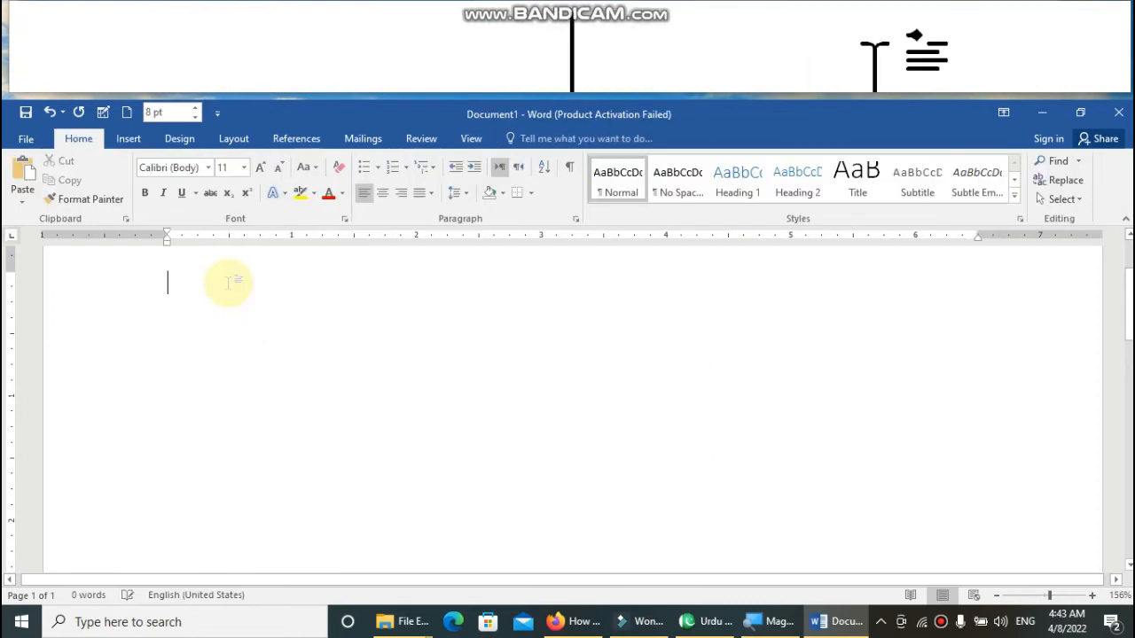
click(129, 140)
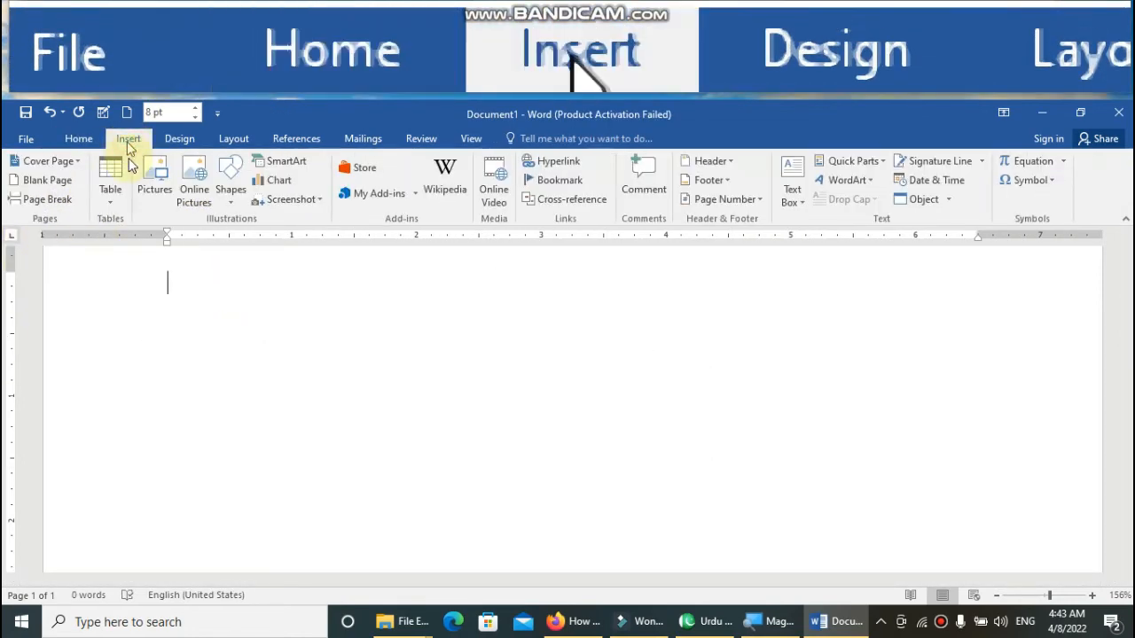
click(108, 189)
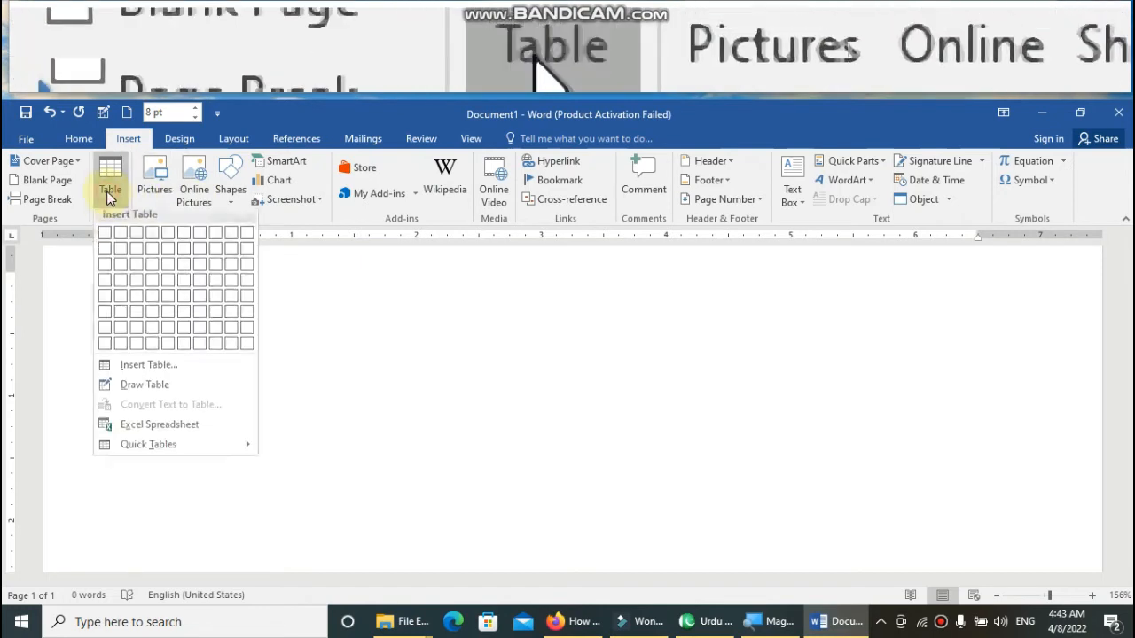
click(122, 299)
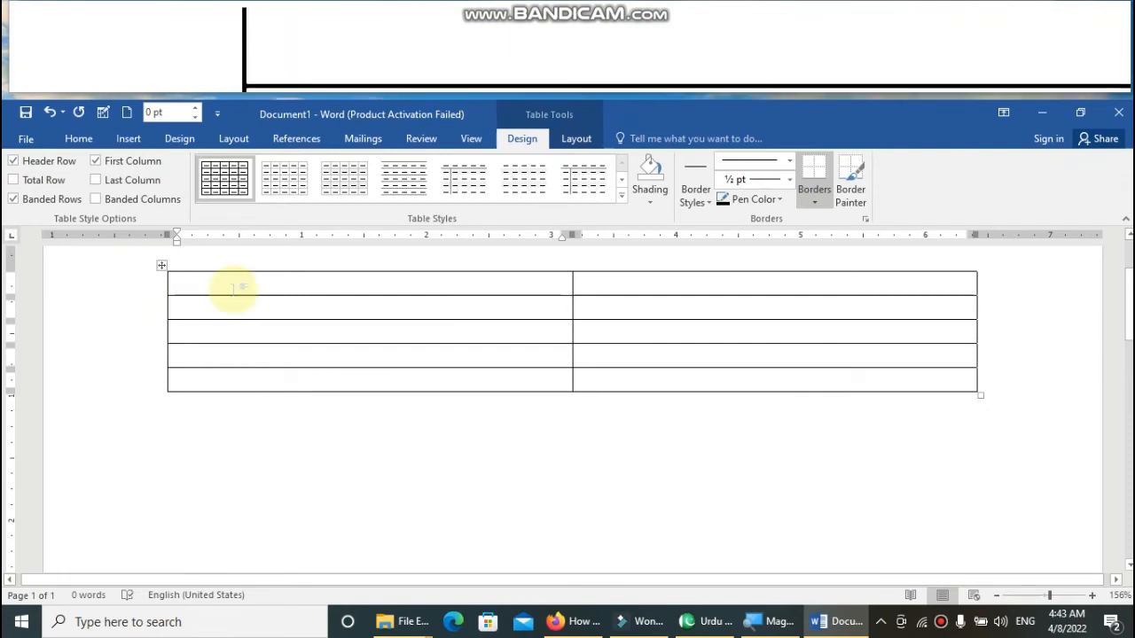
Enter the heading Name in the first cell and sample first names in rows three to five of the first column.
text(name)
key(Down)
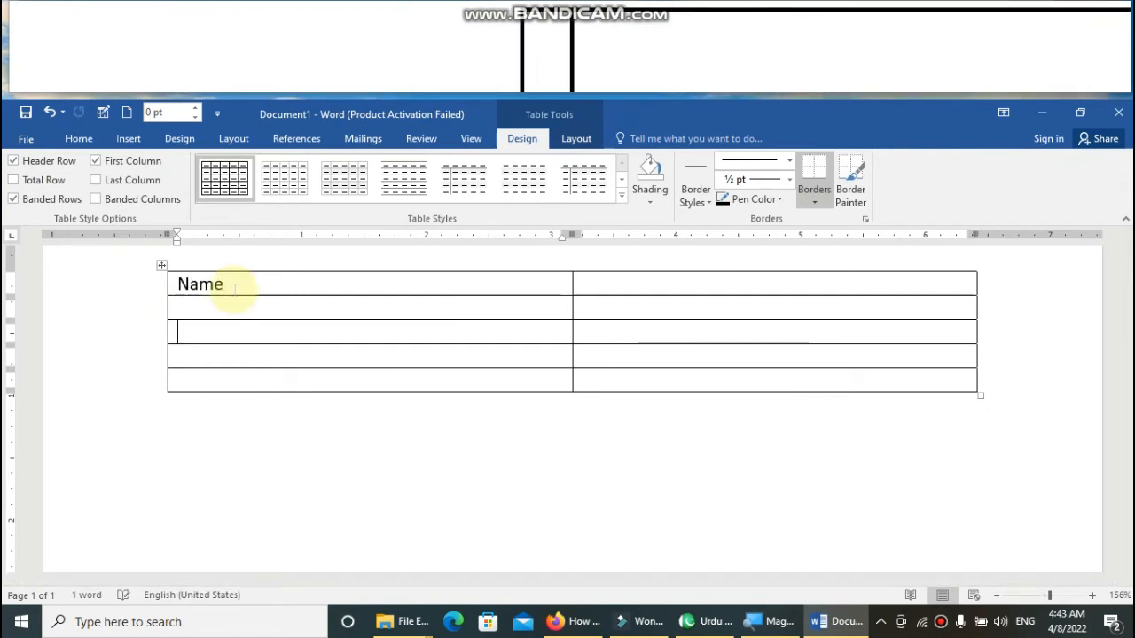
text(z)
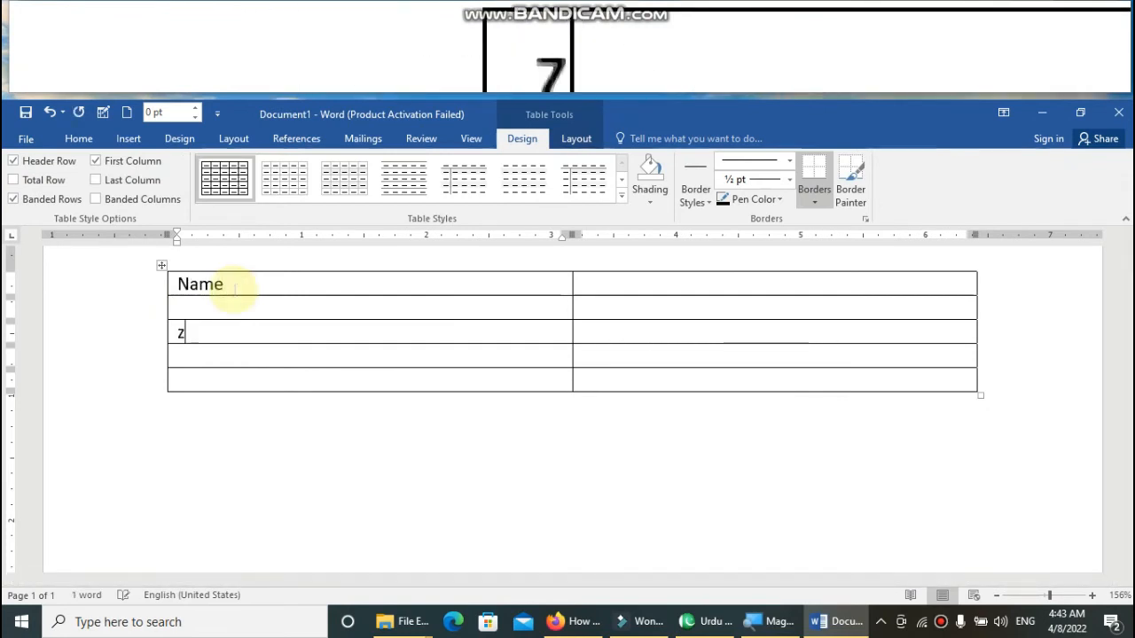
text(ahid)
key(Down)
text(wasem)
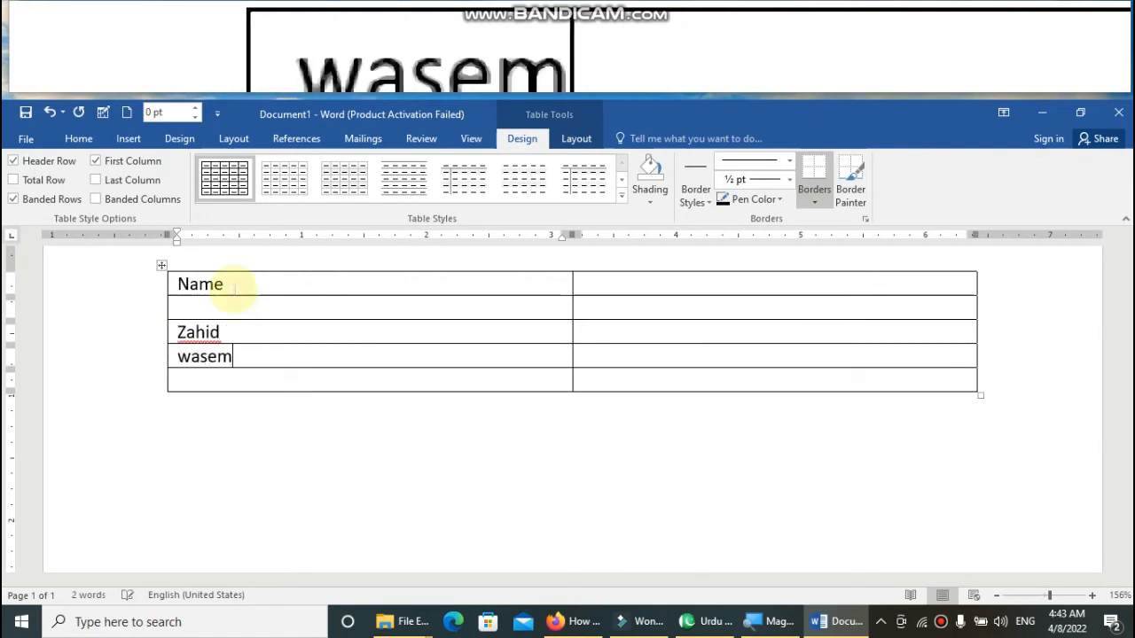
key(Down)
text(nadem)
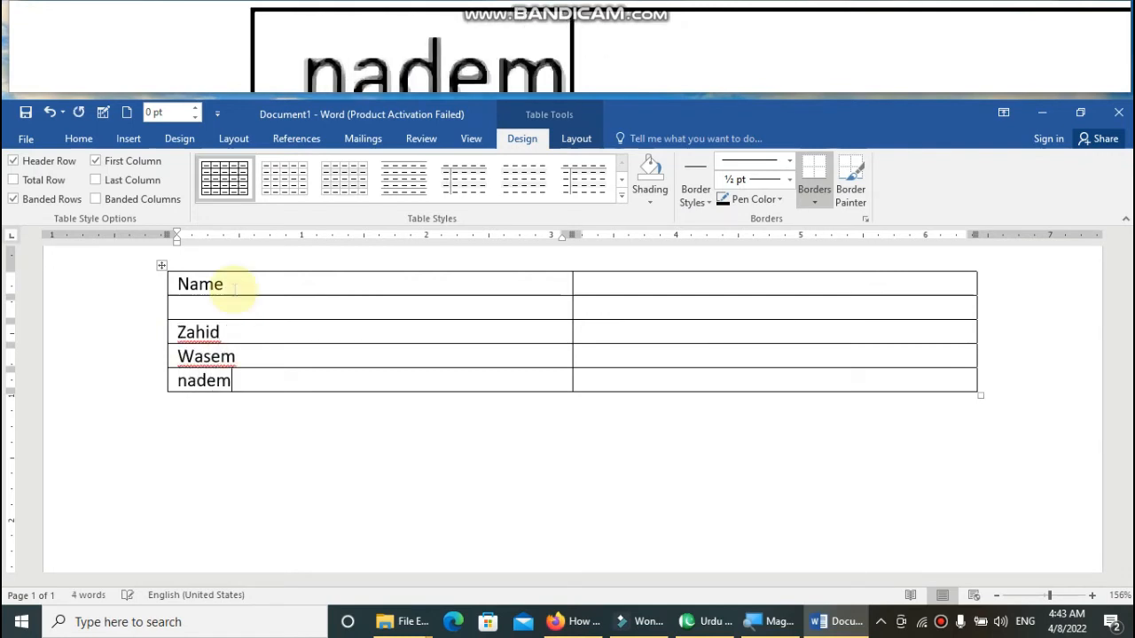
Extend the table with four new rows and enter a sample first name in the first column of each.
key(Tab)
key(Tab)
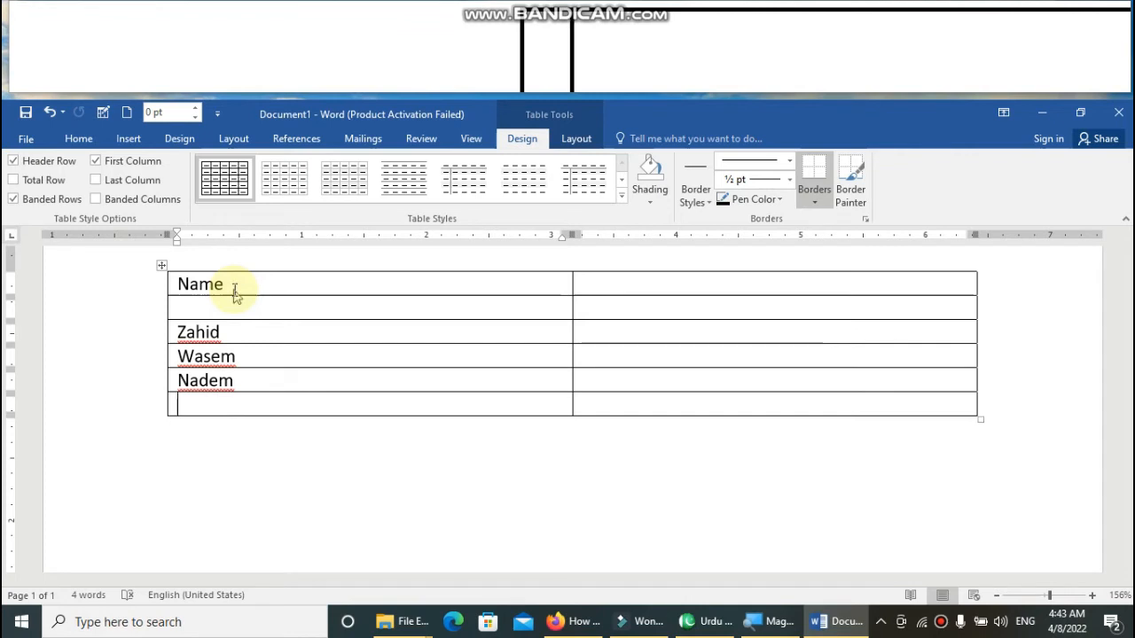
text(younis)
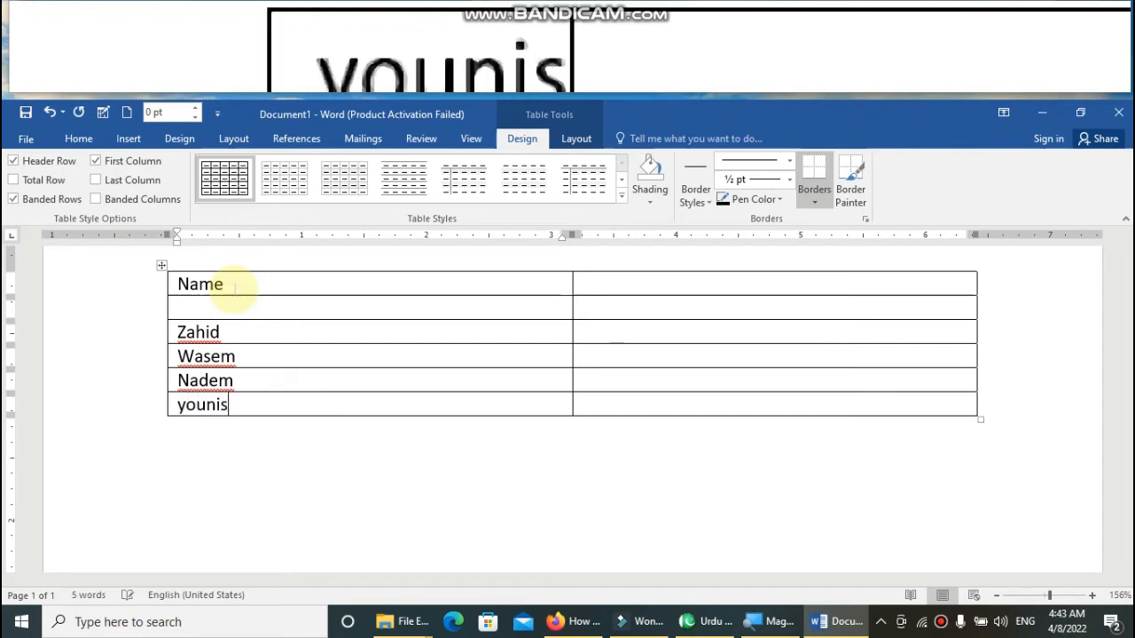
key(Tab)
key(Tab)
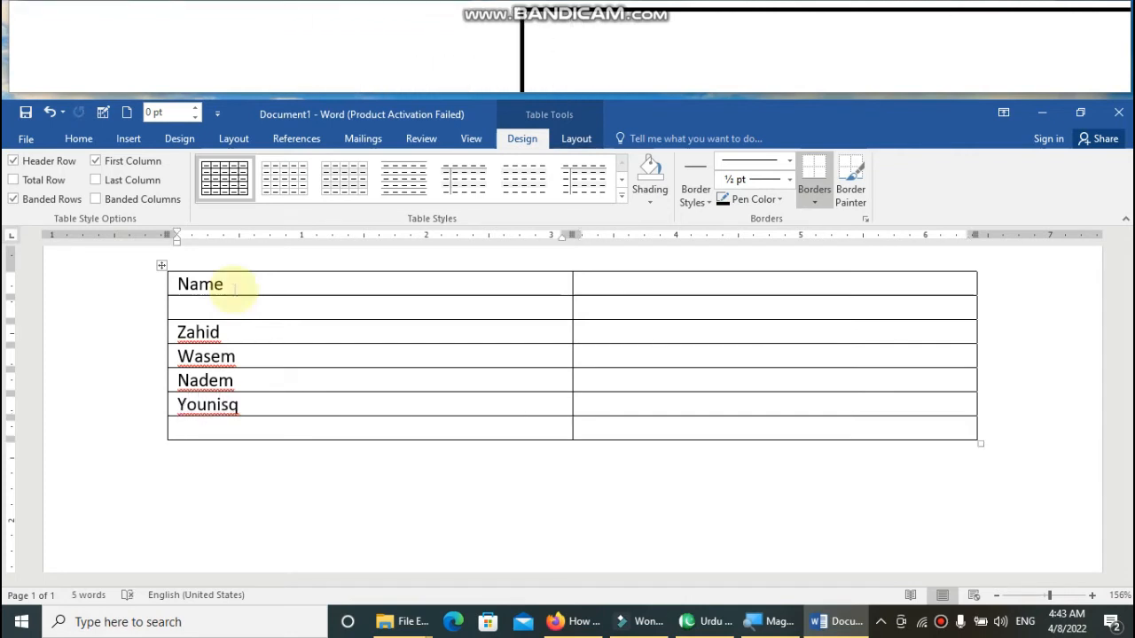
text(bilal)
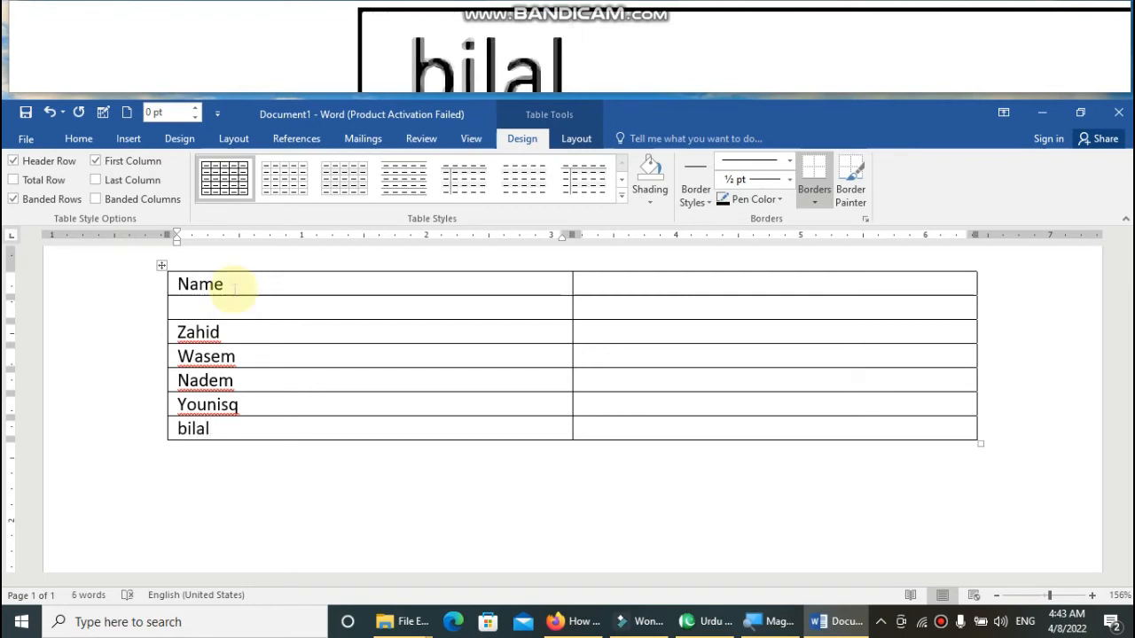
key(Tab)
key(Tab)
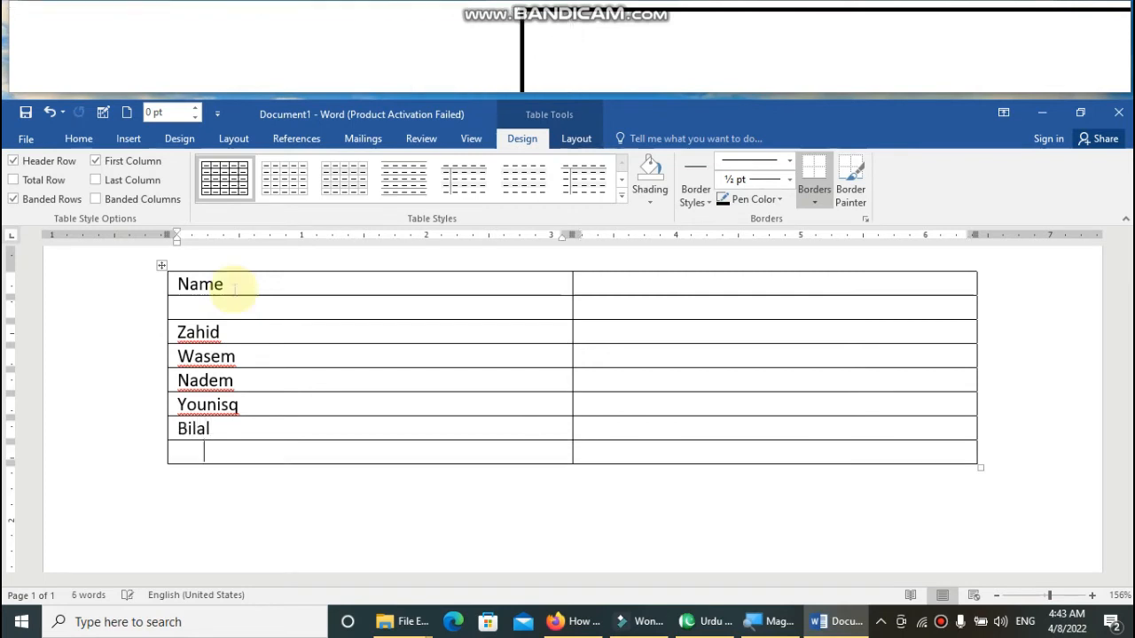
text(ahmad)
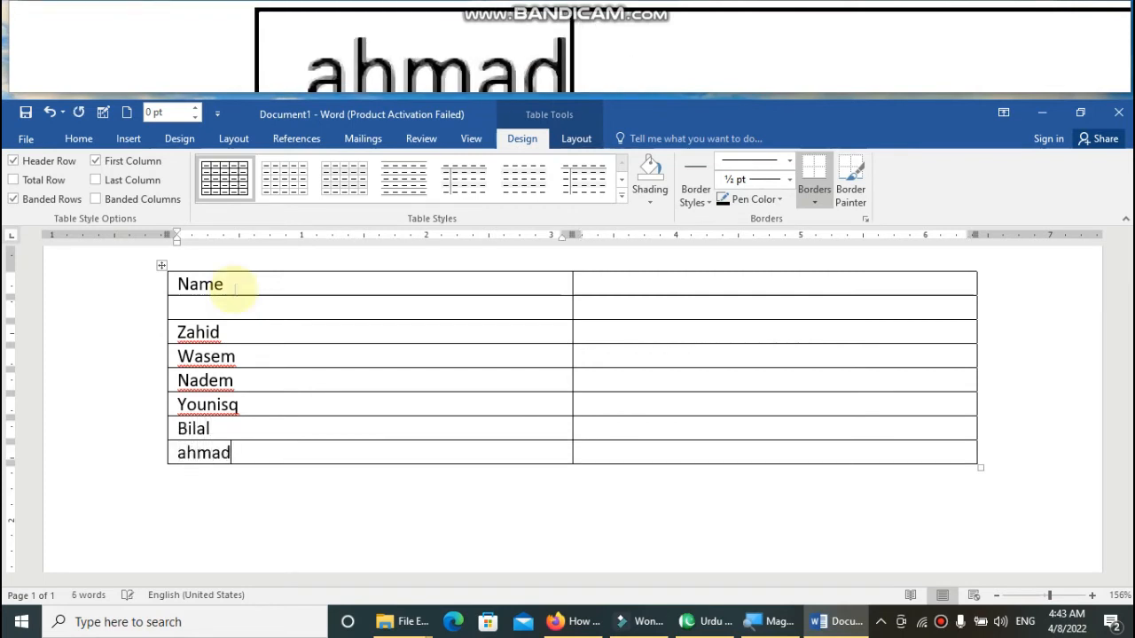
key(Tab)
key(Tab)
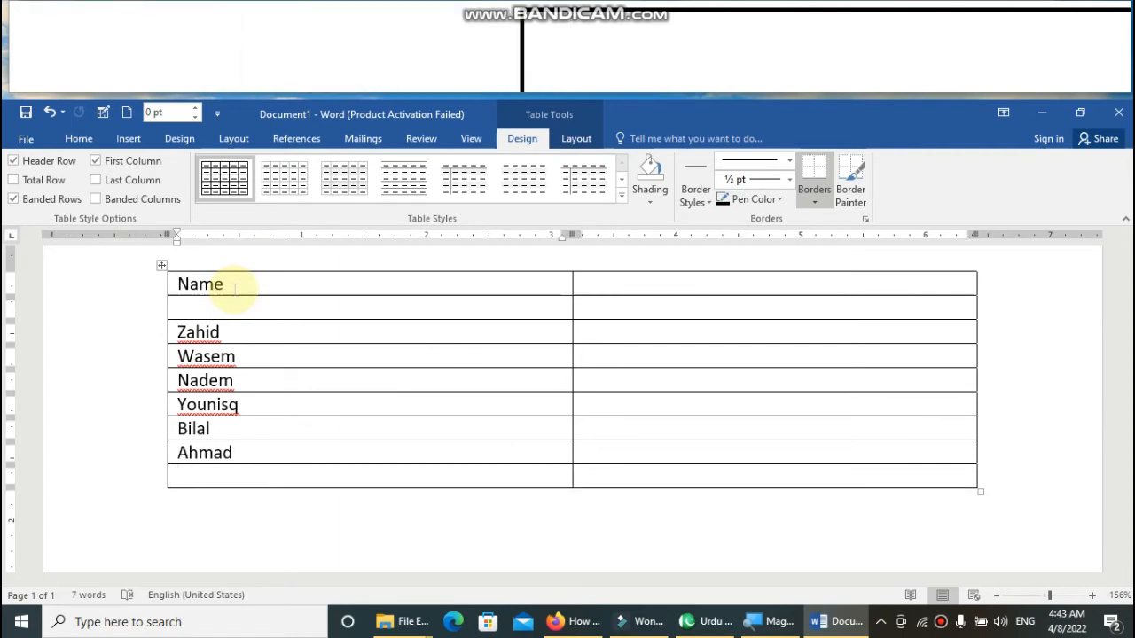
text(aslam)
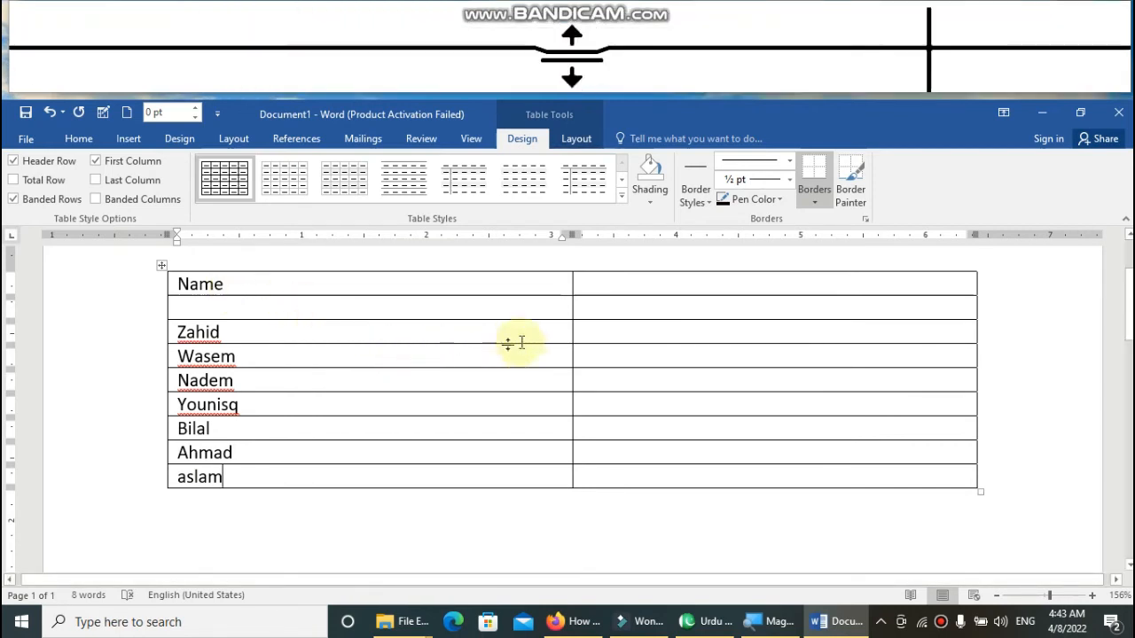
Fill the second column with lahore in row three, multan in row four and karachi in the last row.
click(590, 326)
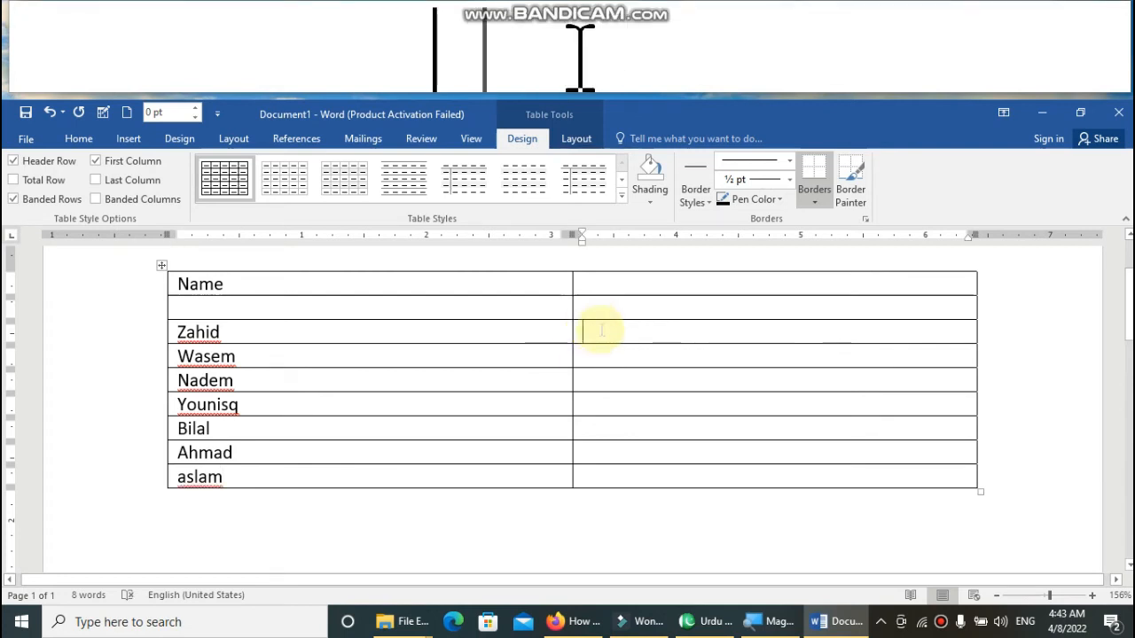
text(lhao)
key(BackSpace)
key(BackSpace)
key(BackSpace)
key(BackSpace)
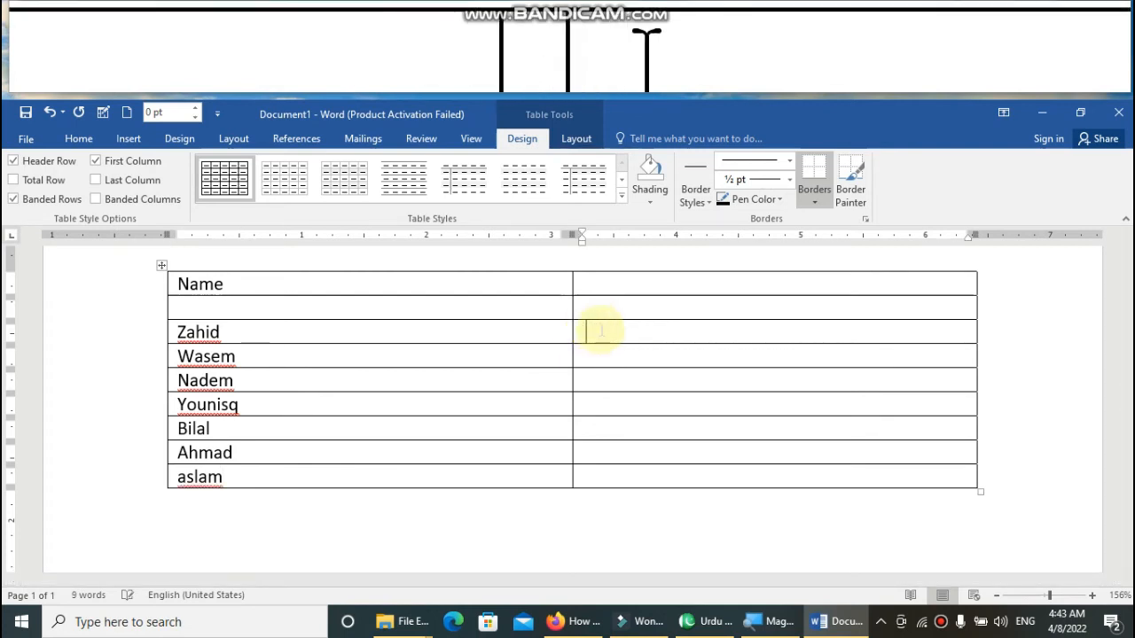
text(lahore)
key(Down)
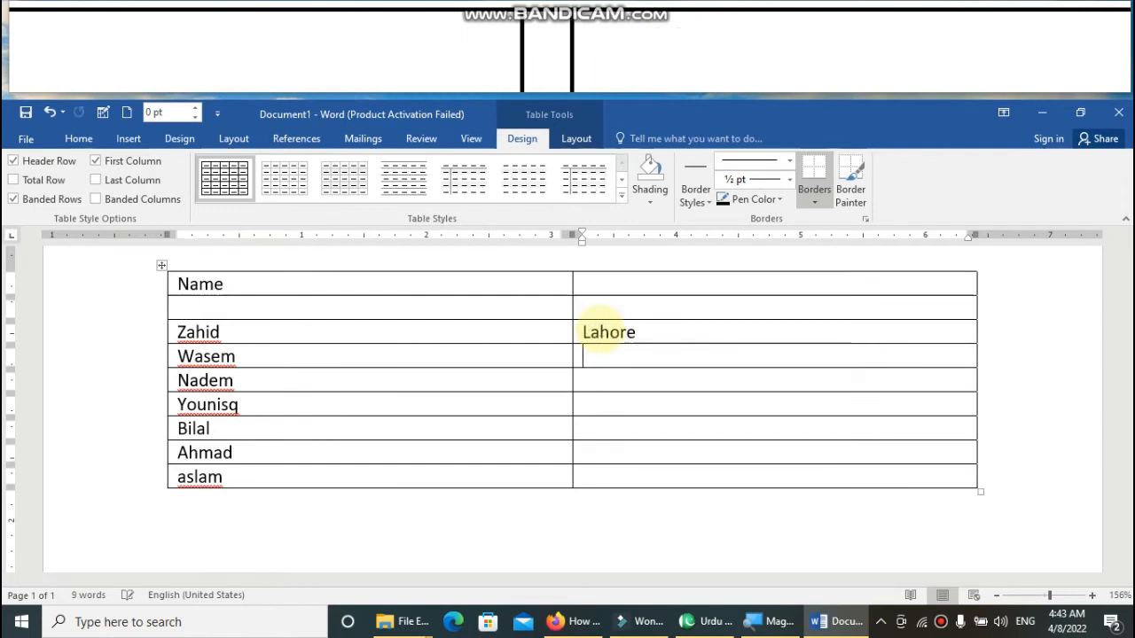
text(multan)
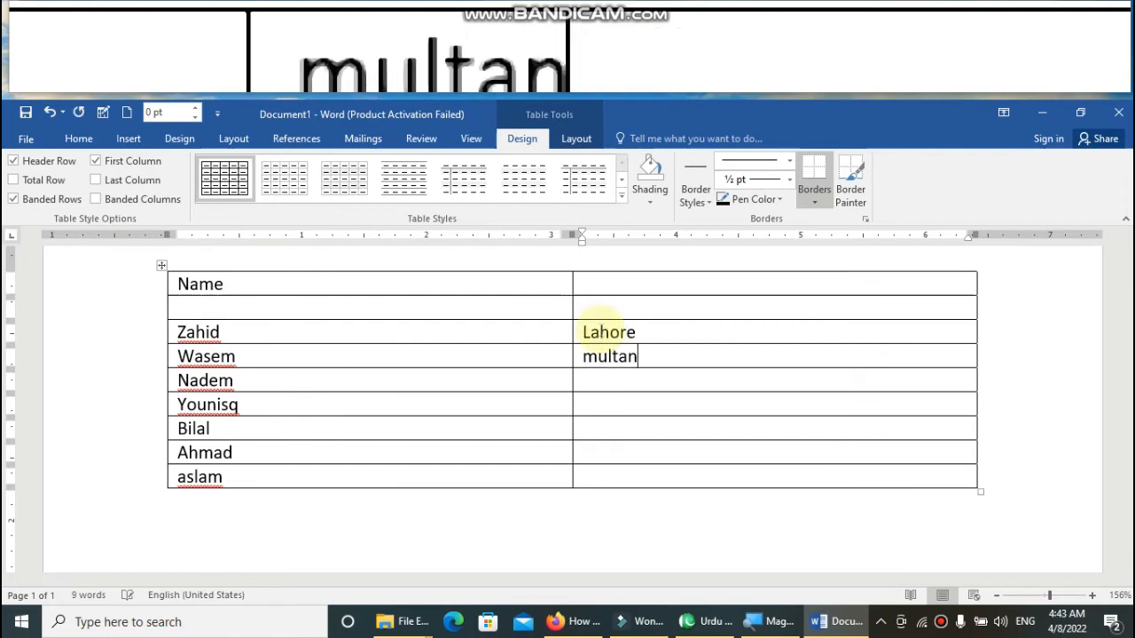
key(Down)
key(Down)
key(Down)
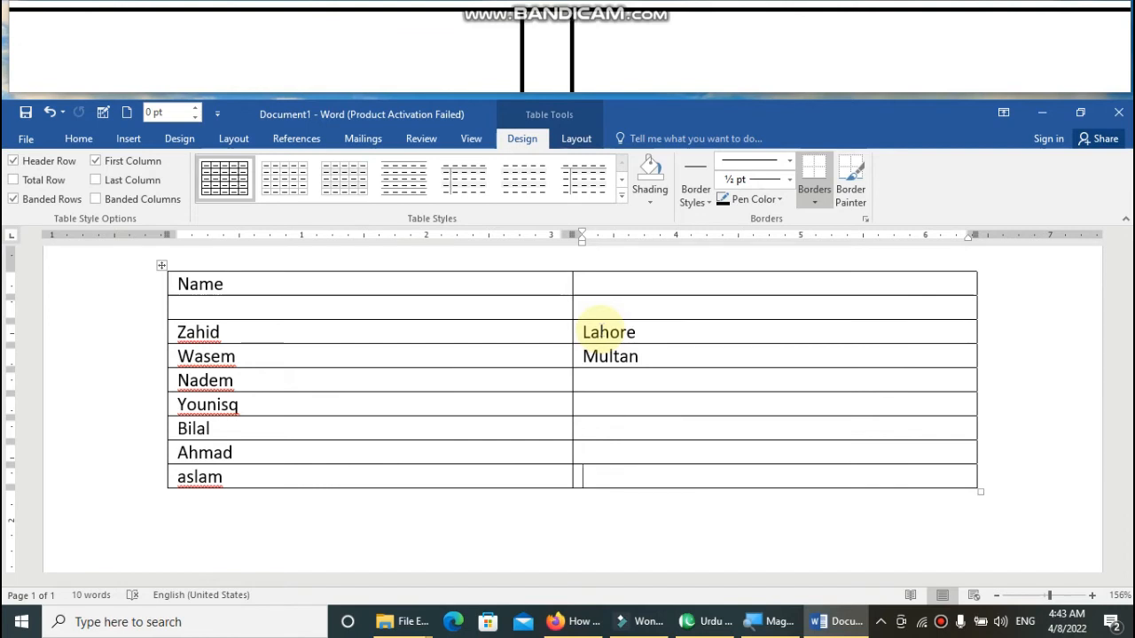
text(karachi)
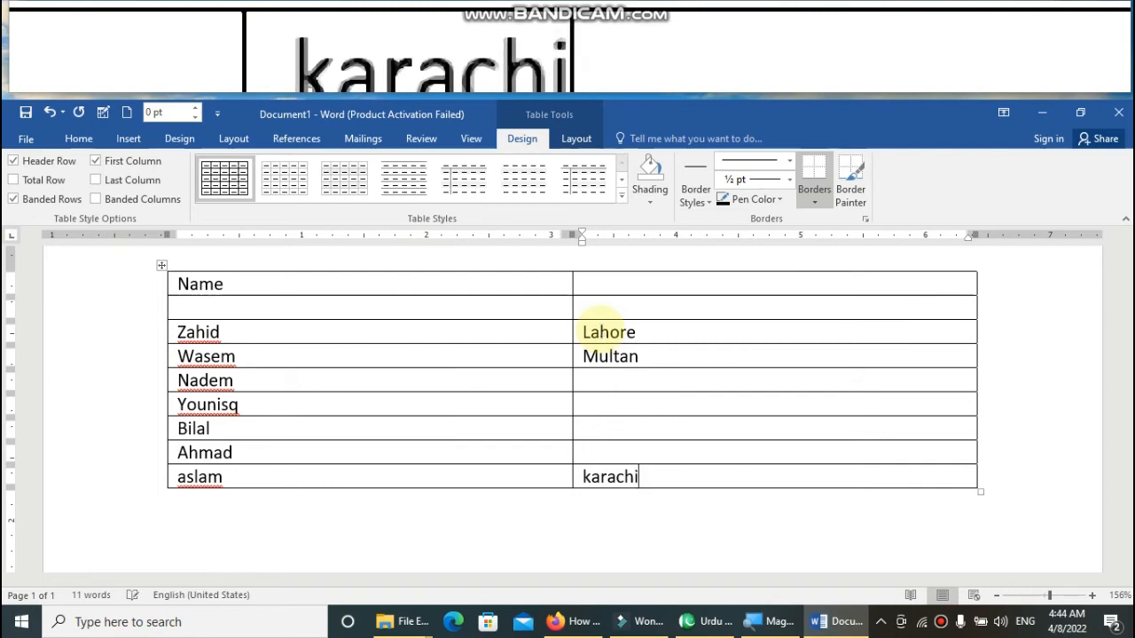
Sort the rows of sample names by Column 1 as text in ascending order, with no header row.
mouse_move(266, 334)
mouse_down()
mouse_move(253, 381)
mouse_move(256, 479)
mouse_up()
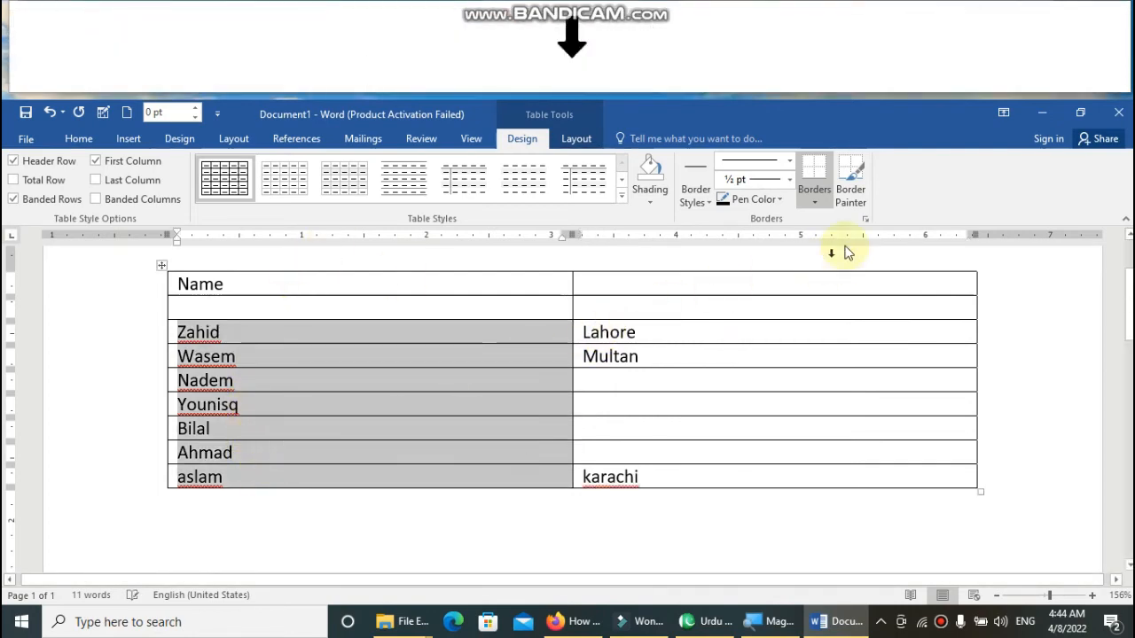
click(576, 138)
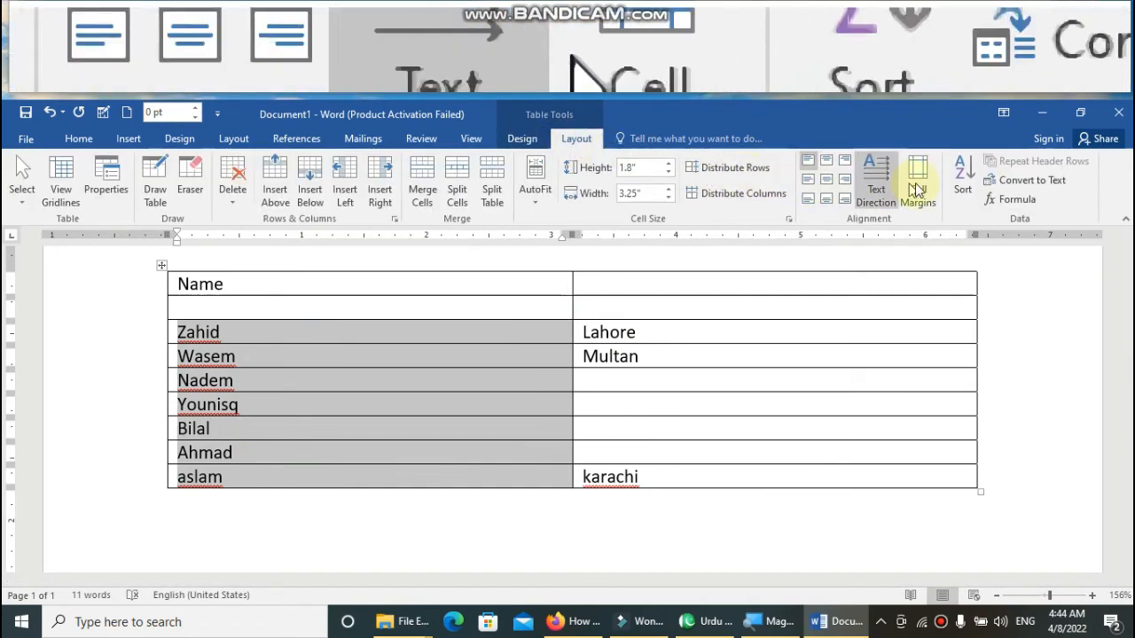
click(966, 182)
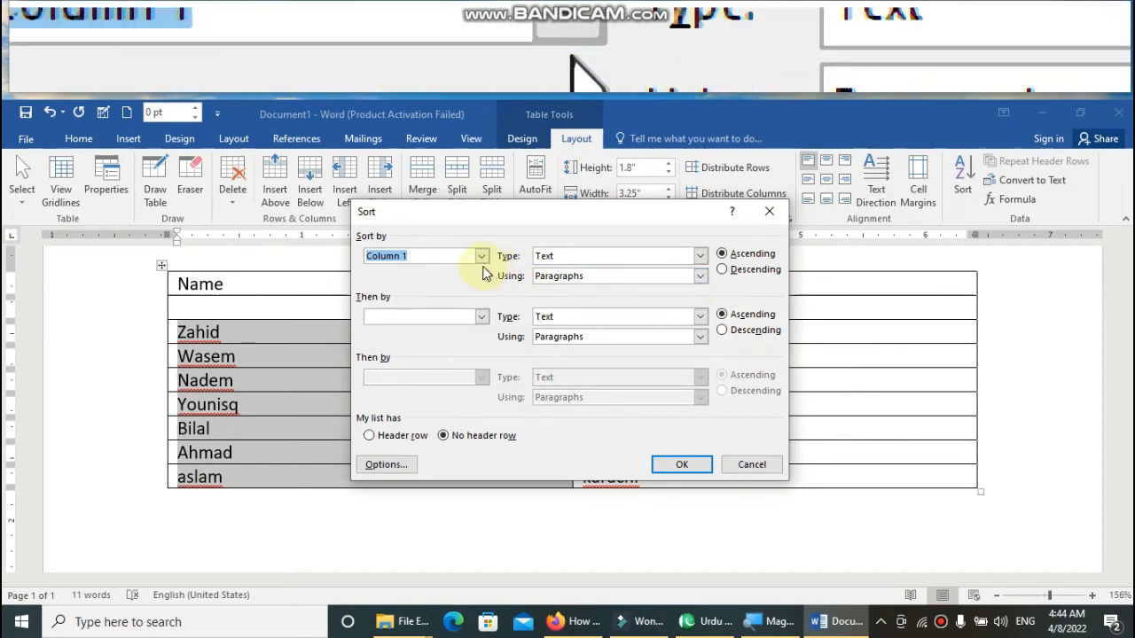
click(483, 256)
click(485, 255)
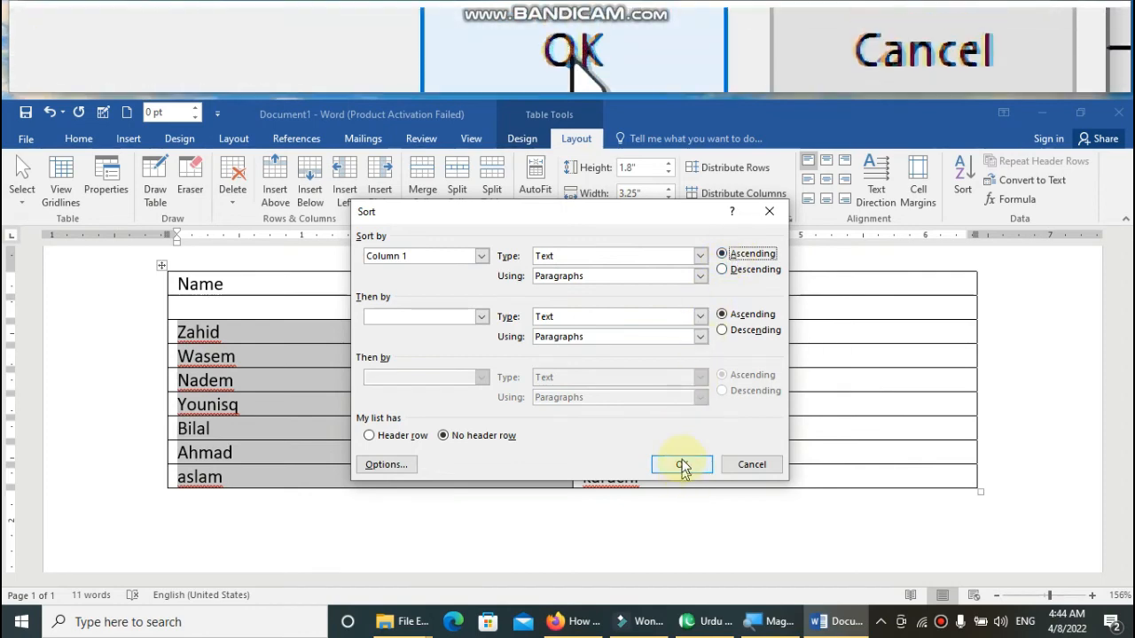
drag(631, 221, 672, 278)
drag(922, 258, 936, 366)
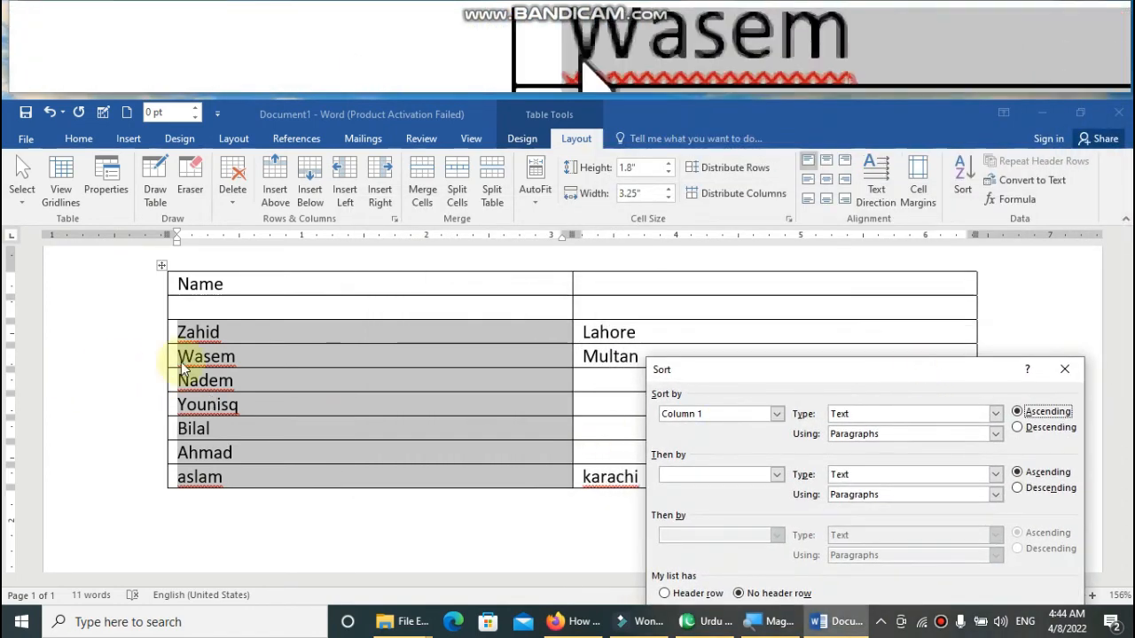
drag(741, 369, 763, 205)
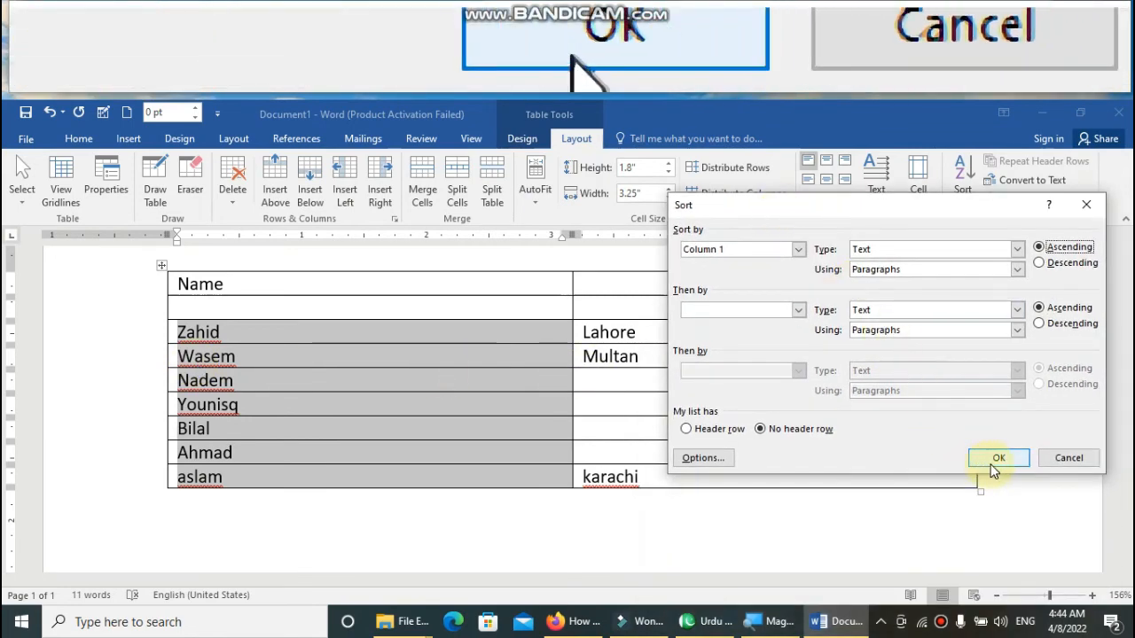
click(984, 461)
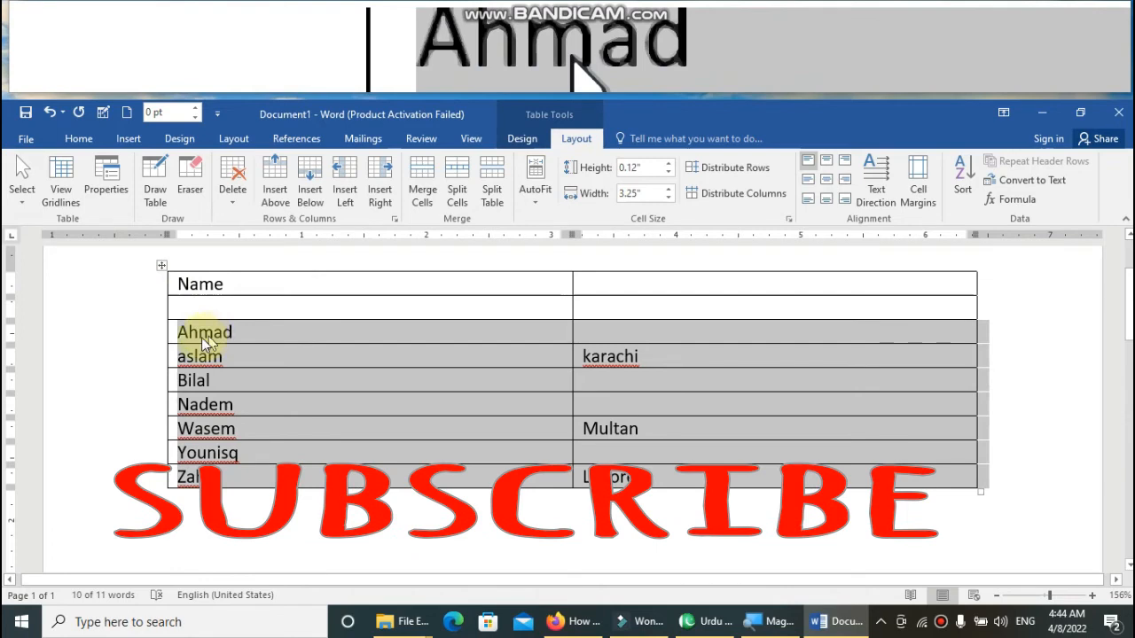
click(200, 333)
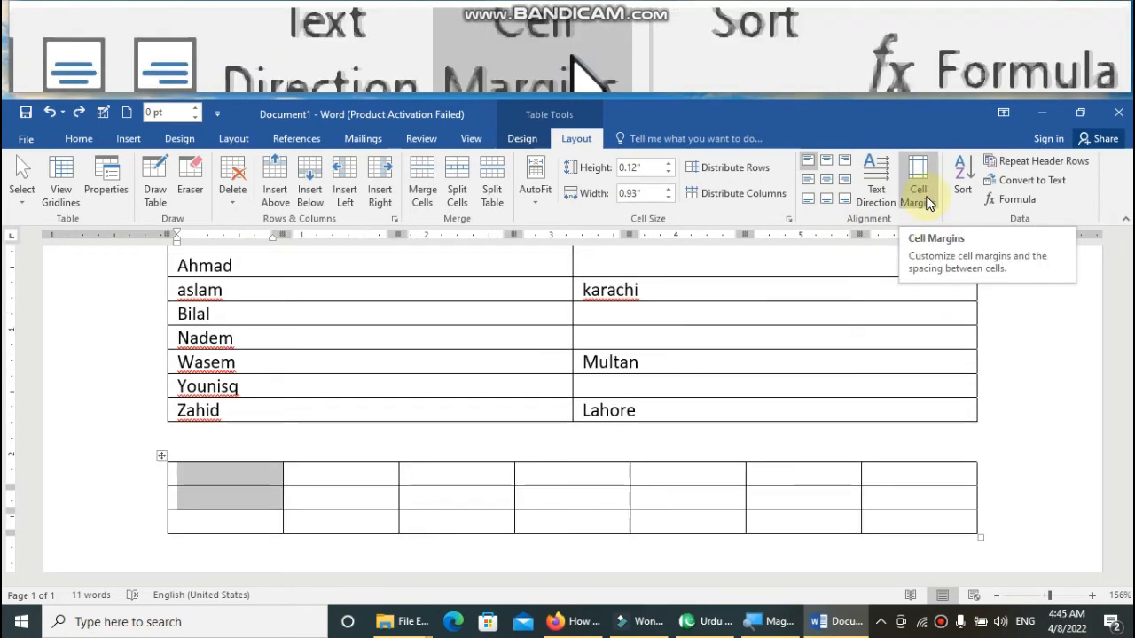
Set the lower table's default top cell margin to 0.04" and enter dfdf in its first cell.
click(926, 200)
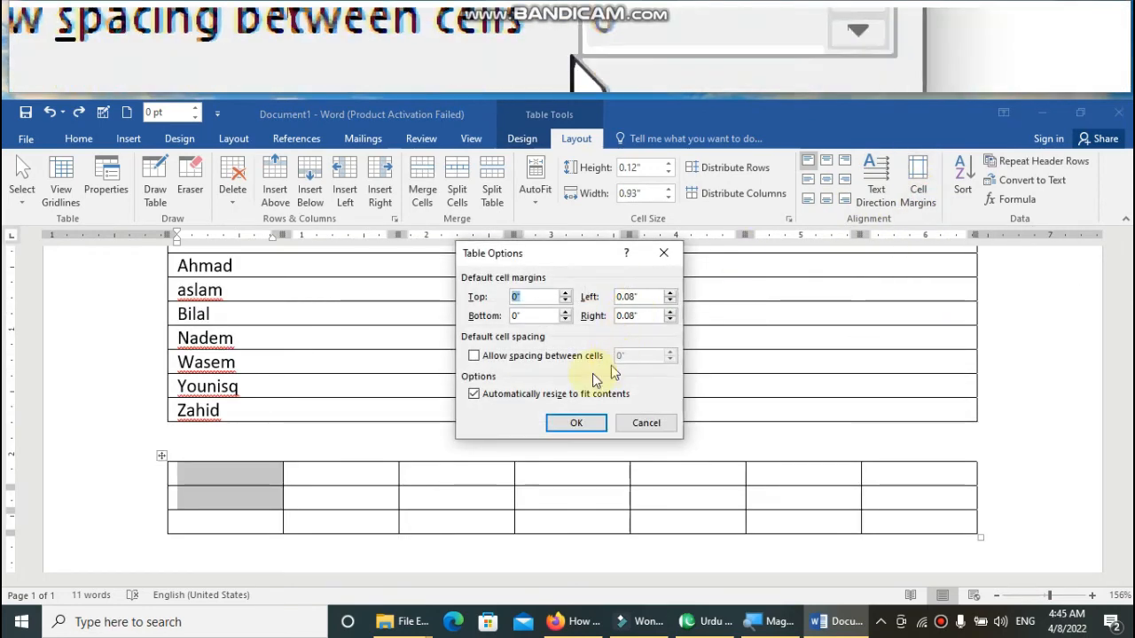
click(565, 294)
click(565, 293)
click(577, 423)
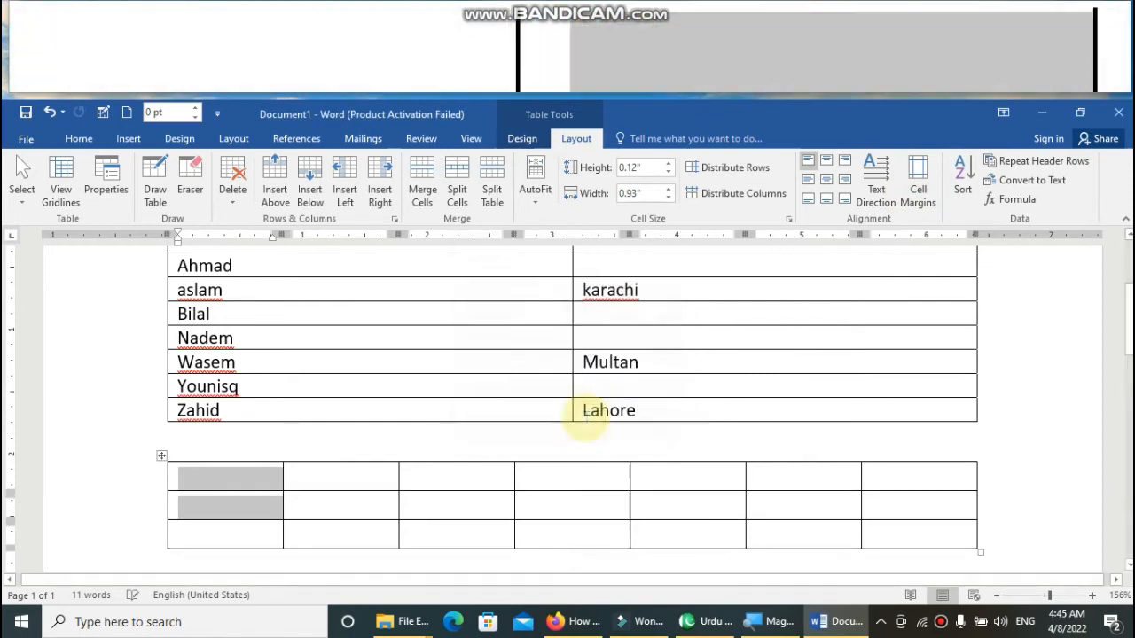
click(229, 480)
text(dfdf)
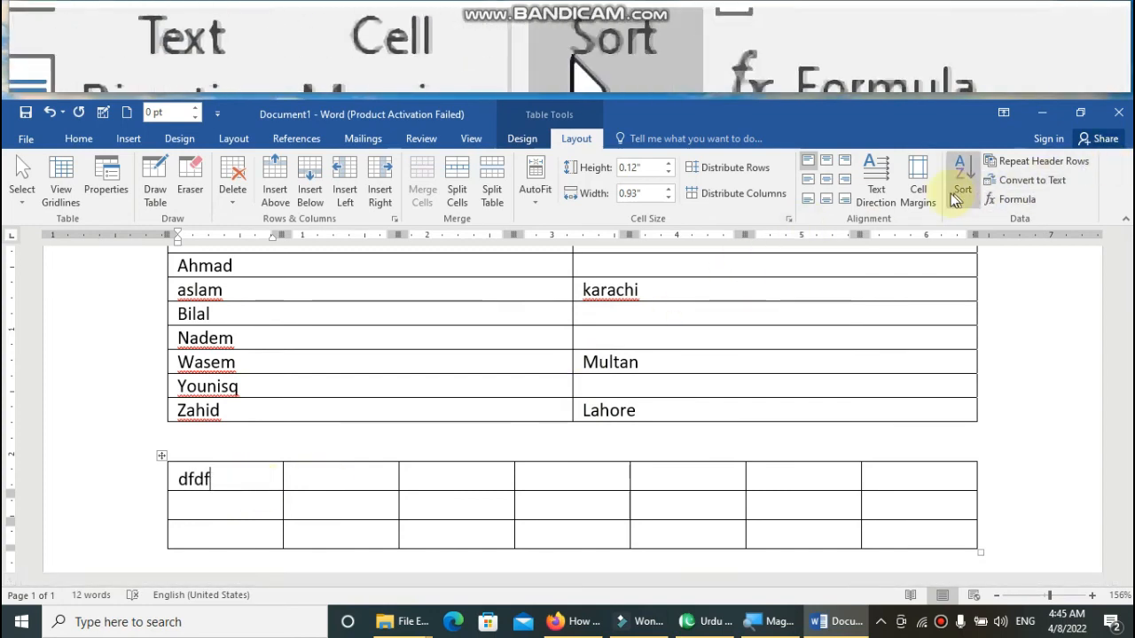
Set the lower table's default top cell margin to 0.09".
click(918, 186)
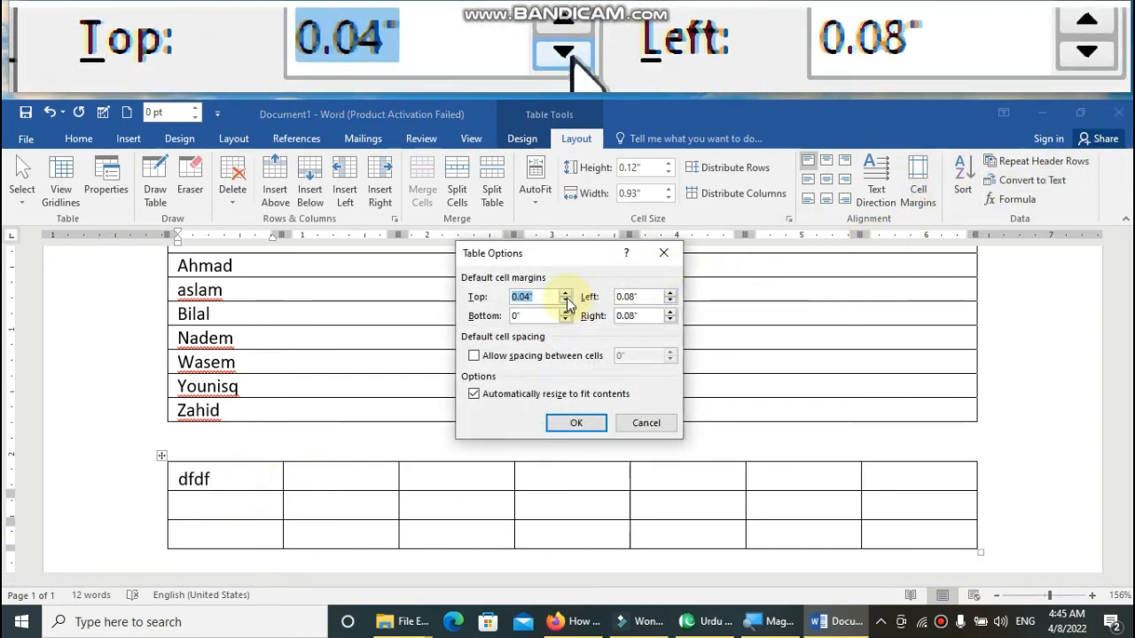
click(566, 293)
click(566, 293)
click(565, 293)
click(566, 293)
click(566, 293)
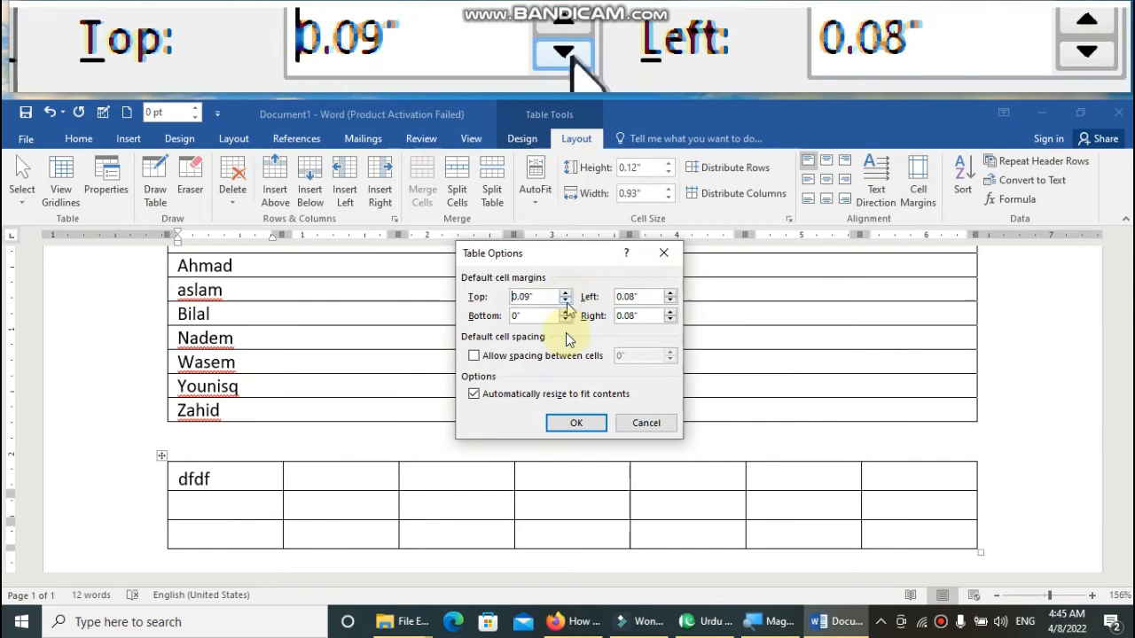
click(575, 423)
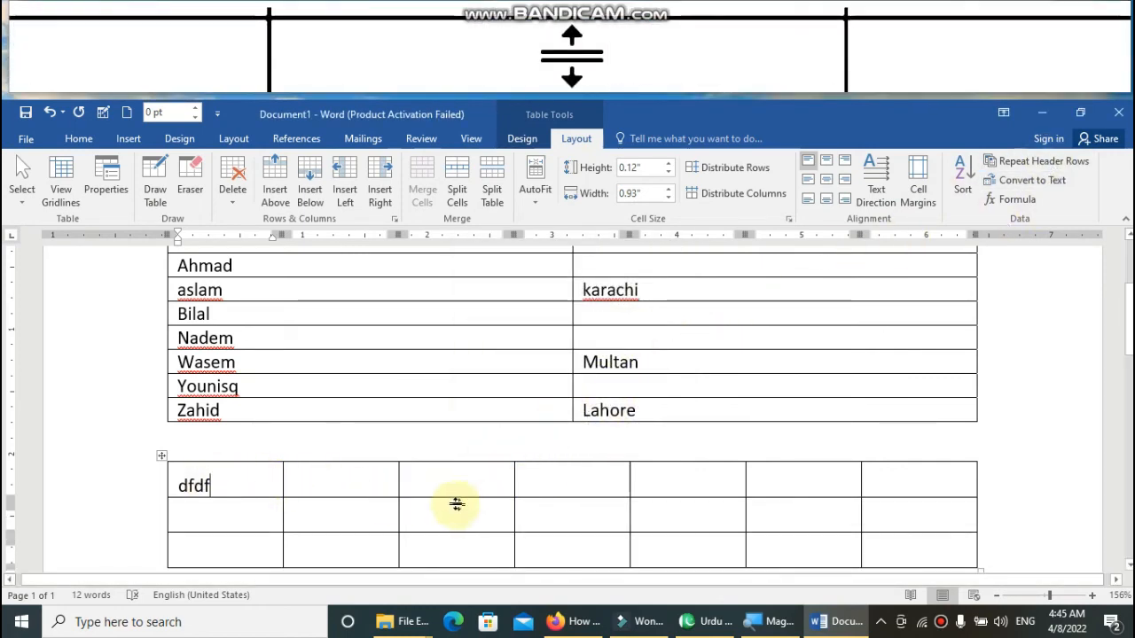
Enter fgfgfg in the second column of the lower table's first row and fgfgf in the cell beneath it.
click(359, 479)
text(fgfgfg)
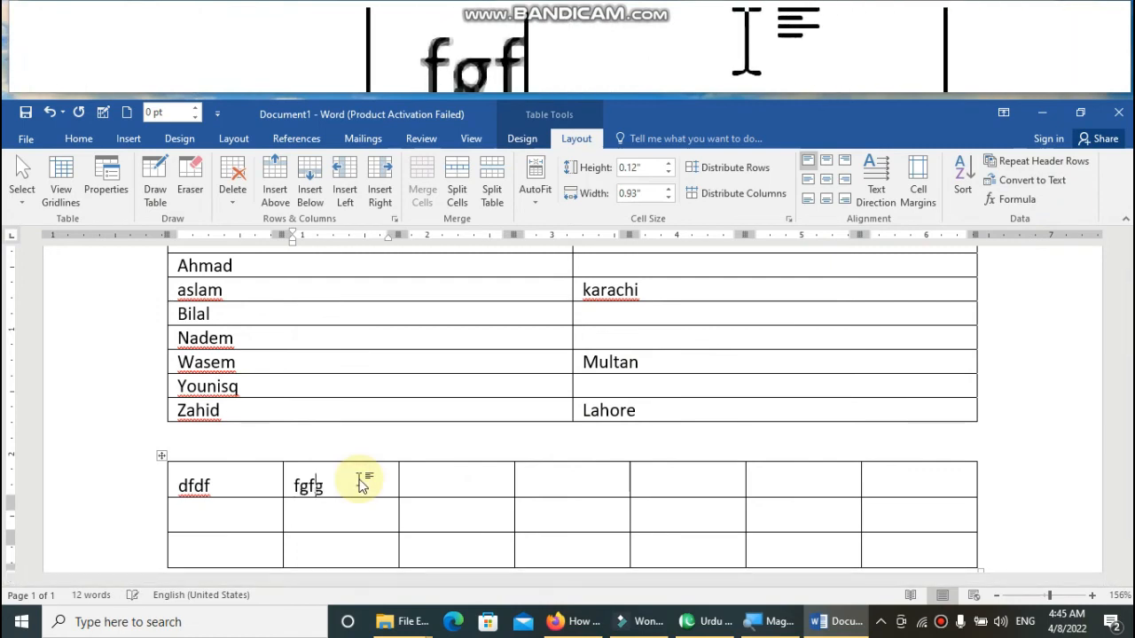
click(348, 524)
text(fgfgf)
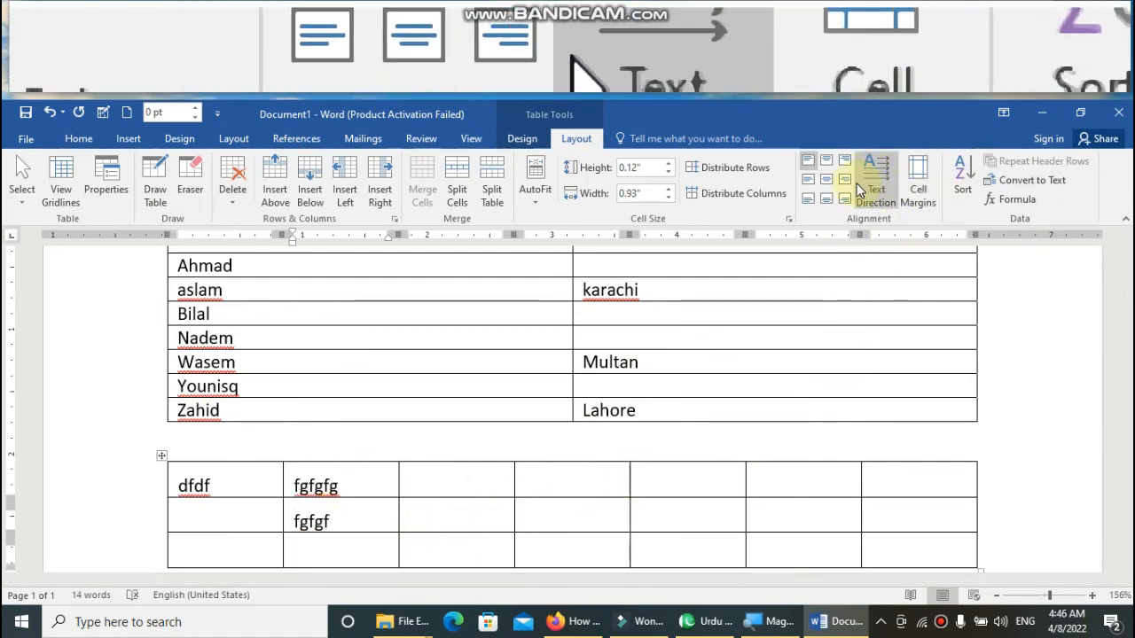
Increase the lower table's default bottom cell margin beyond 0.07".
click(929, 195)
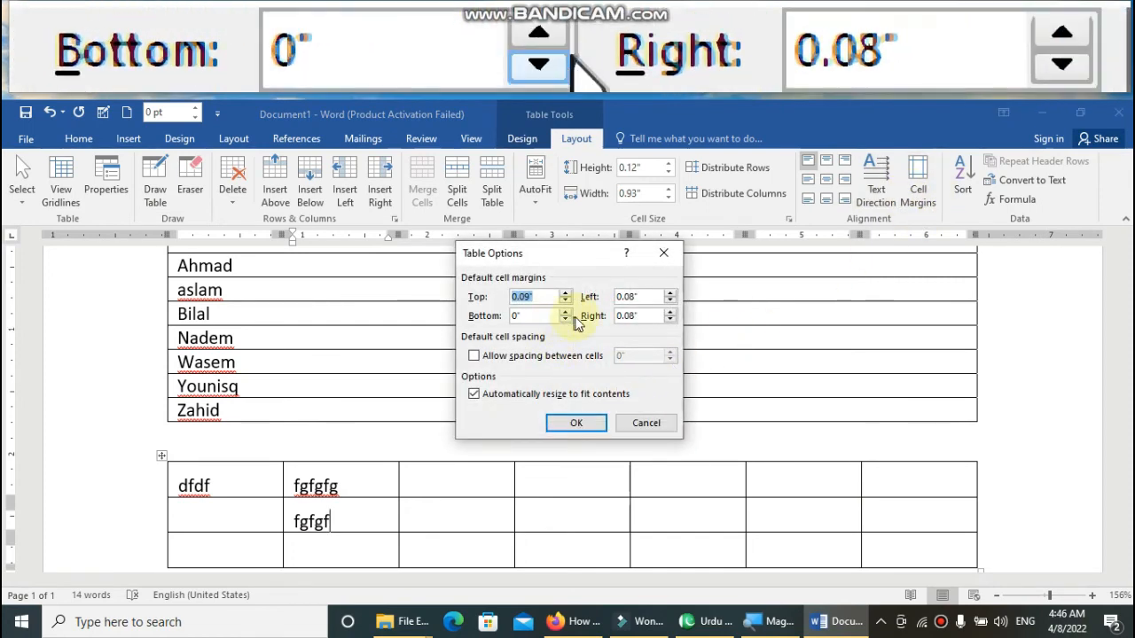
click(565, 312)
click(565, 312)
click(565, 312)
click(565, 312)
click(566, 312)
click(565, 312)
click(566, 312)
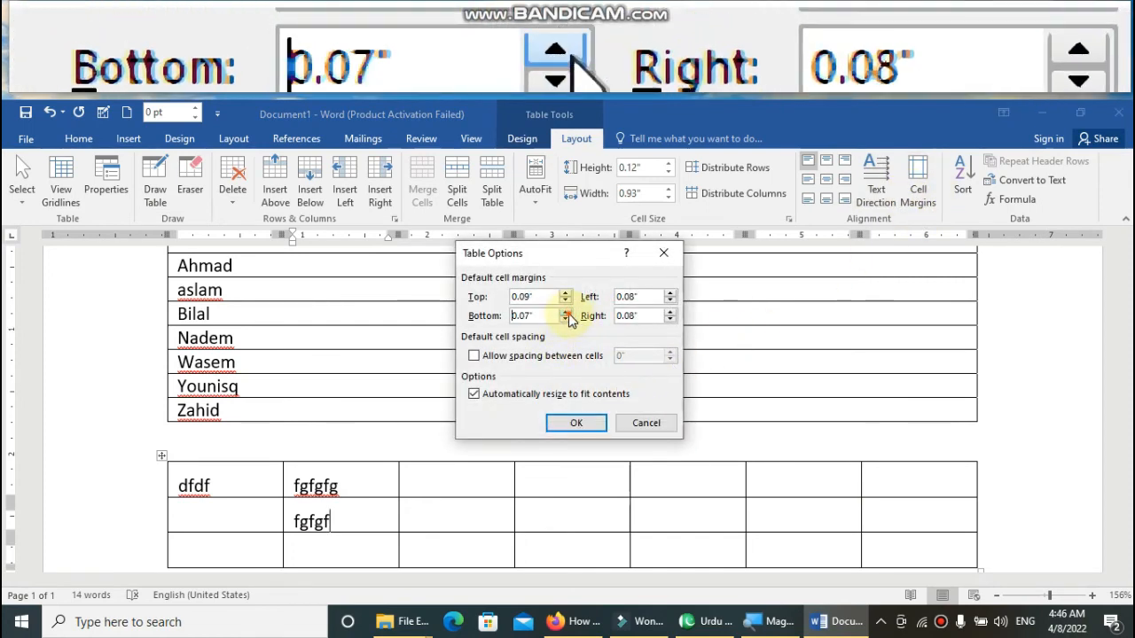
click(566, 312)
click(565, 312)
click(565, 312)
click(574, 425)
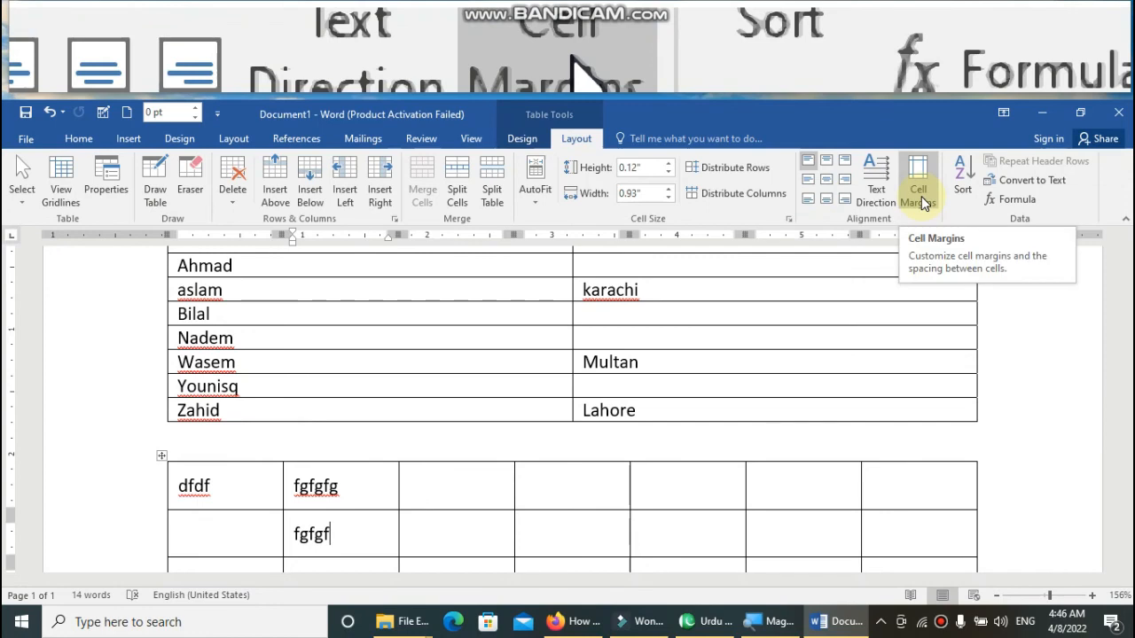
Extend the lower table with two new blank rows at its end.
scroll(836, 457, down, 5)
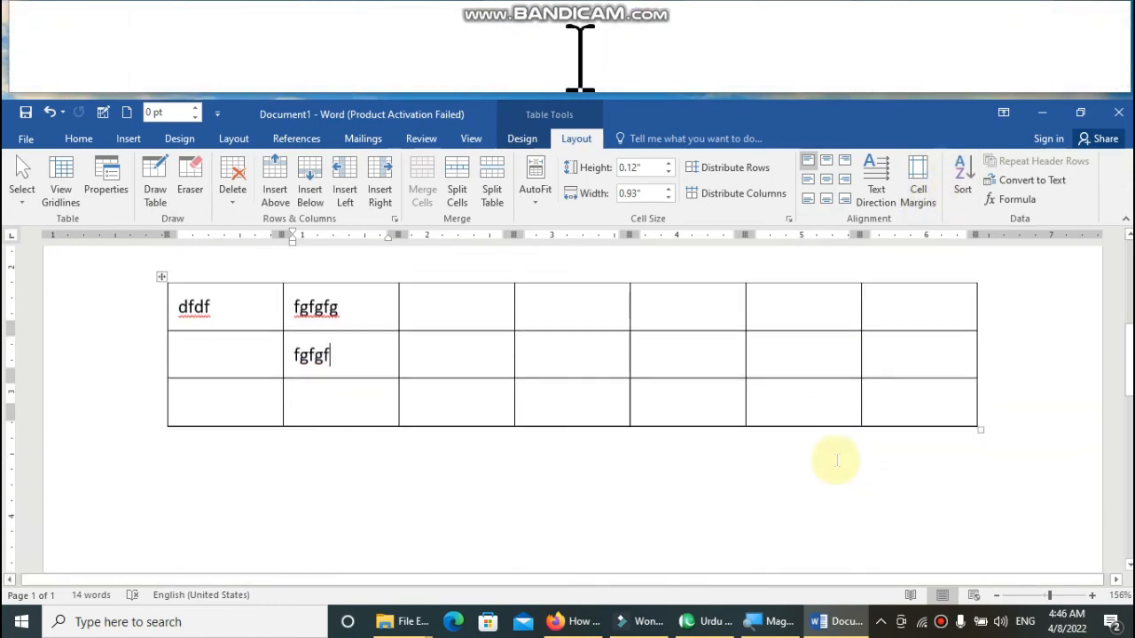
click(455, 337)
click(619, 357)
key(Tab)
key(Tab)
key(Tab)
key(Tab)
key(Tab)
key(Tab)
key(Tab)
key(Tab)
key(Tab)
key(Tab)
key(Tab)
key(Tab)
key(Tab)
key(Tab)
key(Tab)
key(Tab)
key(Tab)
key(Tab)
key(Tab)
key(Tab)
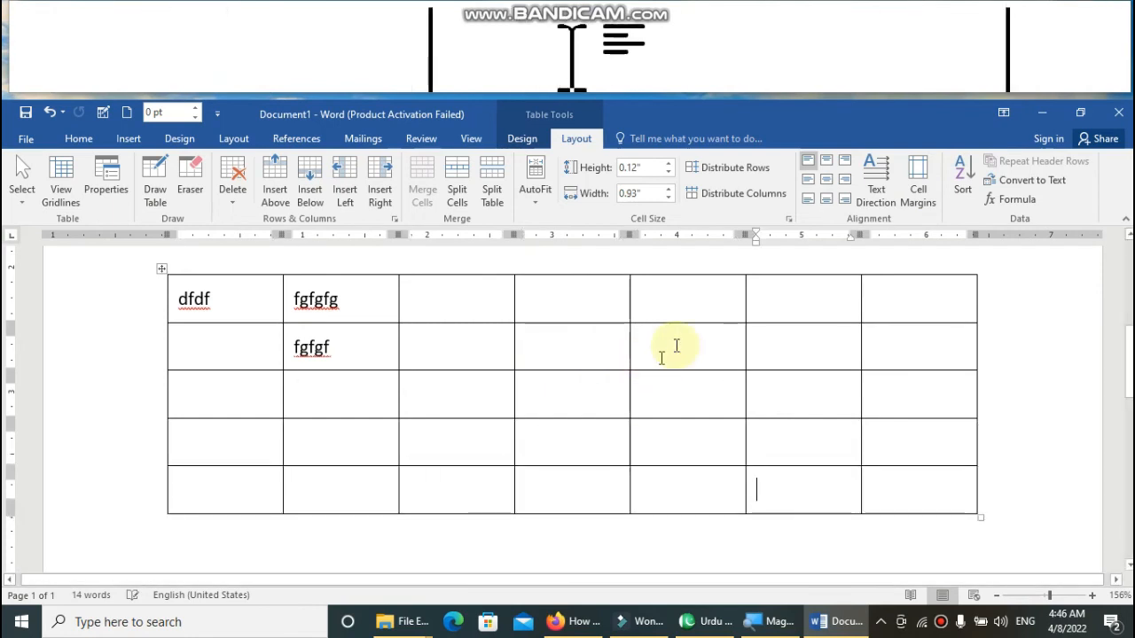
Enter 45, 14, 12 and 48 down the fifth column of the lower table, from row two to row five.
click(683, 334)
text(45)
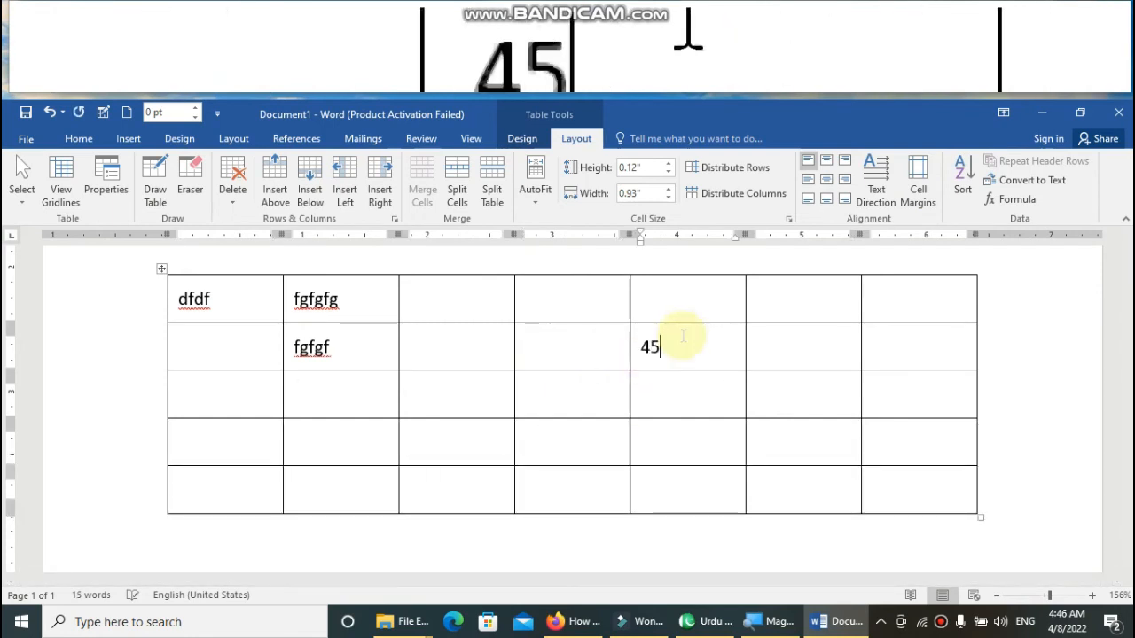
key(Down)
text(14)
key(Down)
text(1)
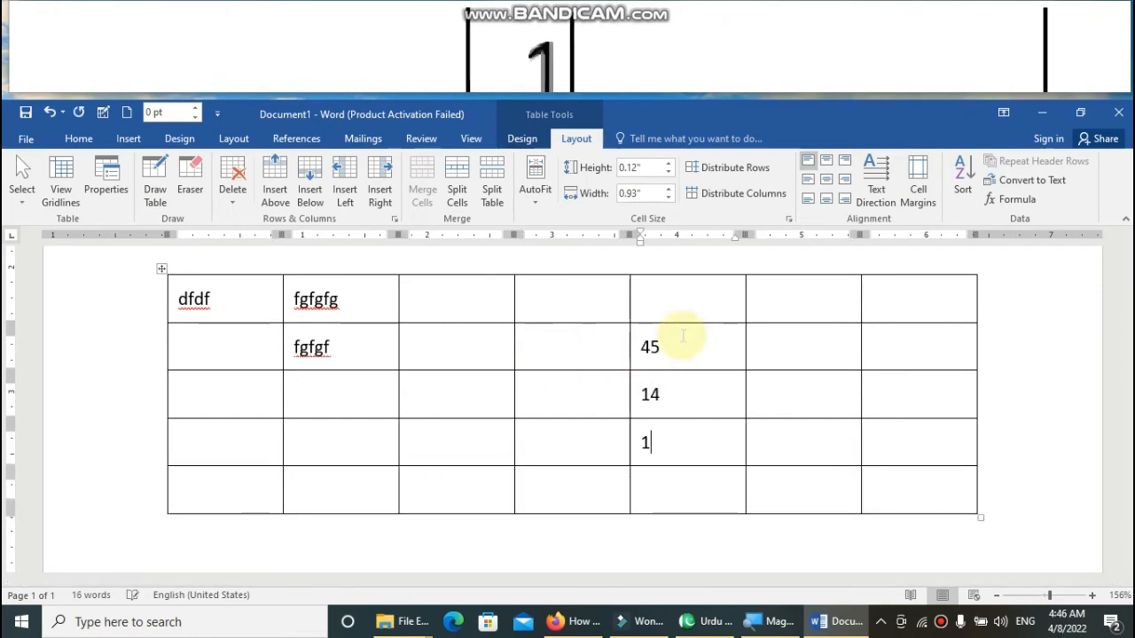
text(2)
key(Down)
text(45)
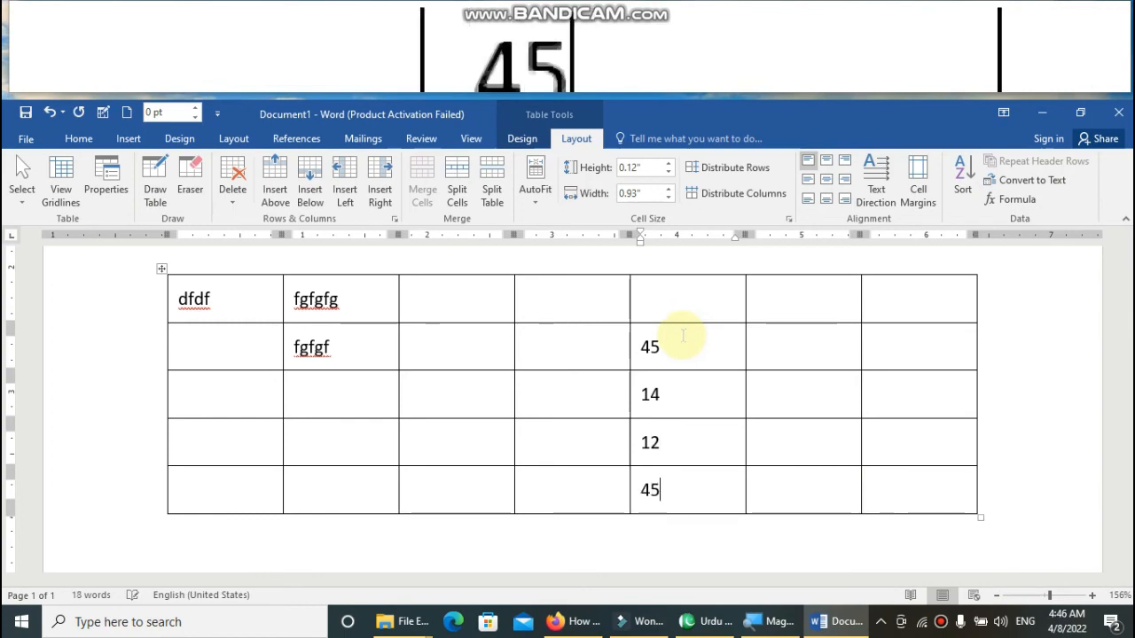
key(BackSpace)
text(8)
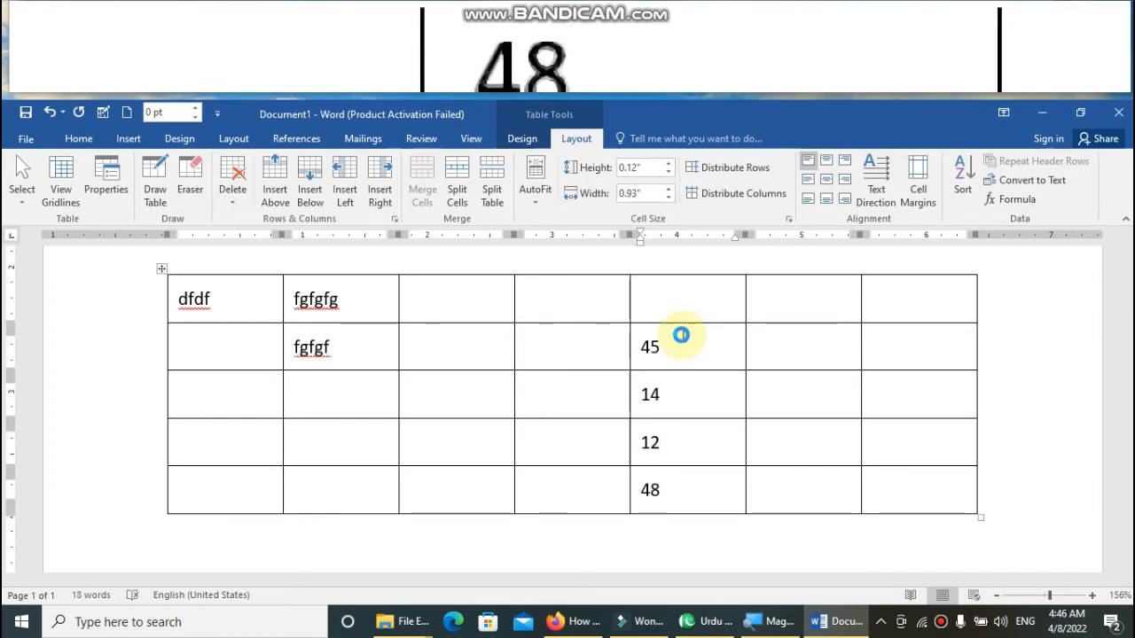
Append one more blank row below the row containing 48.
key(Tab)
key(Tab)
key(Tab)
key(Tab)
key(Tab)
key(Tab)
key(Tab)
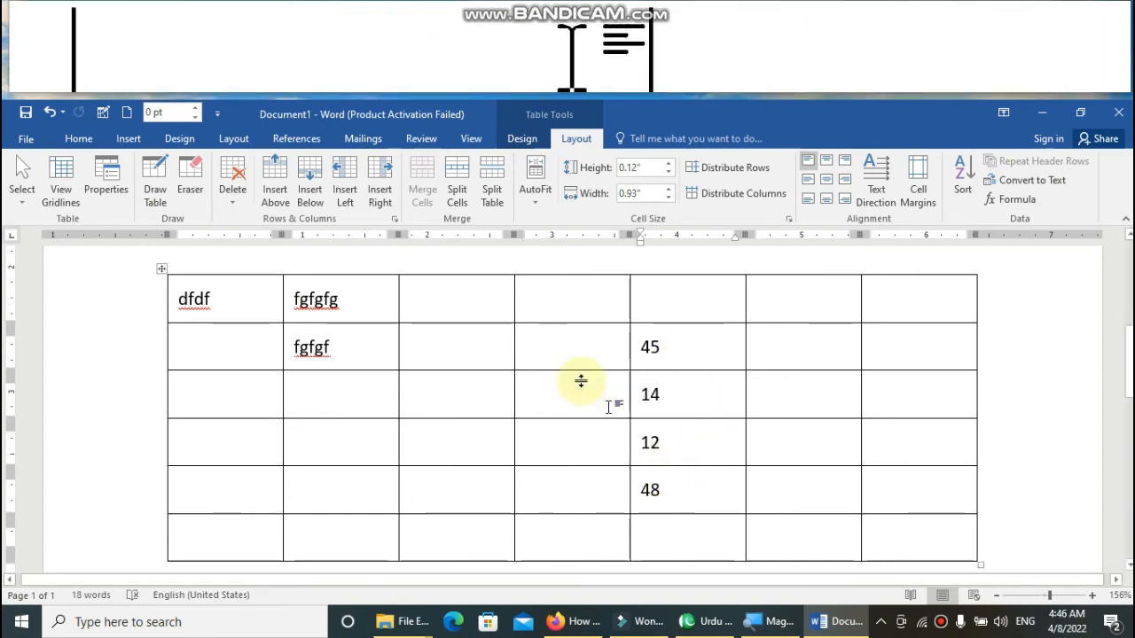
click(564, 348)
text(pr)
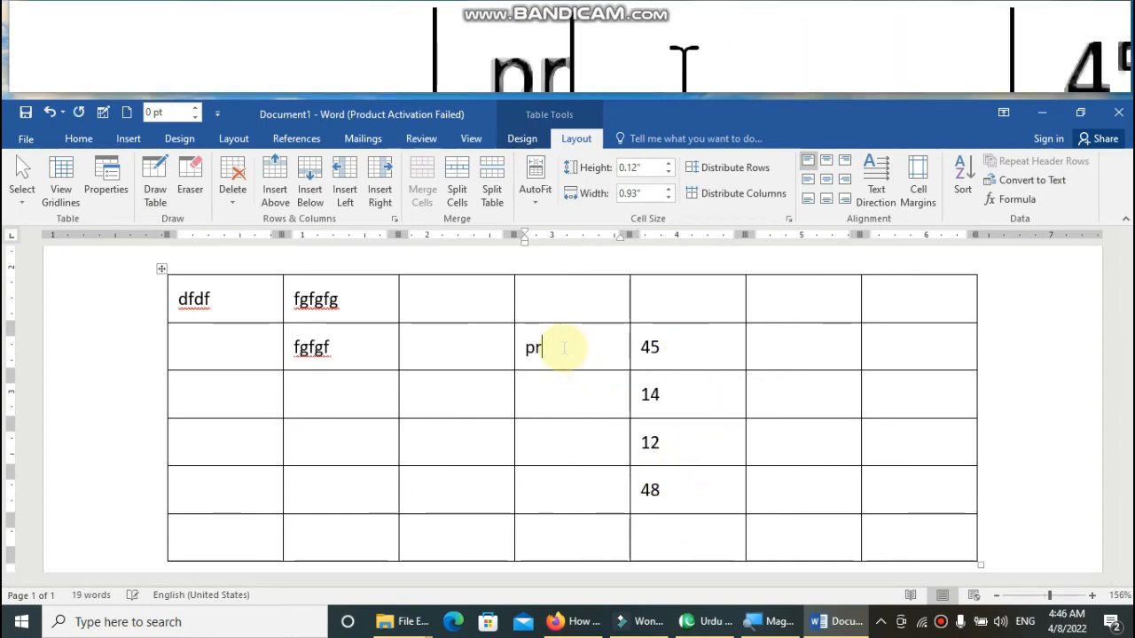
key(BackSpace)
key(BackSpace)
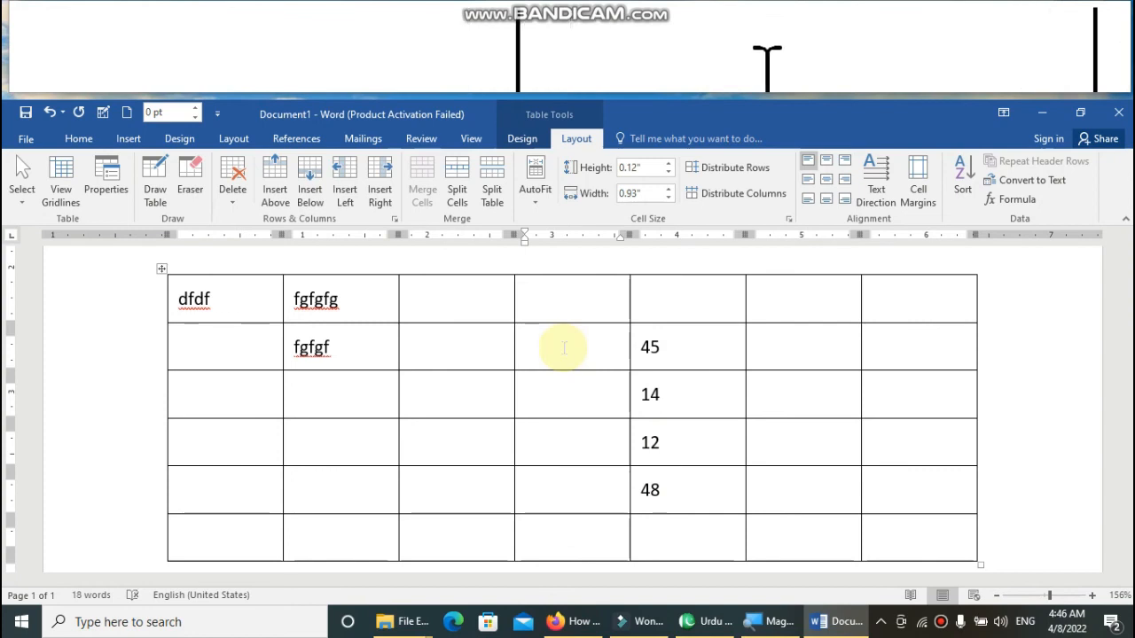
text(na)
key(BackSpace)
key(BackSpace)
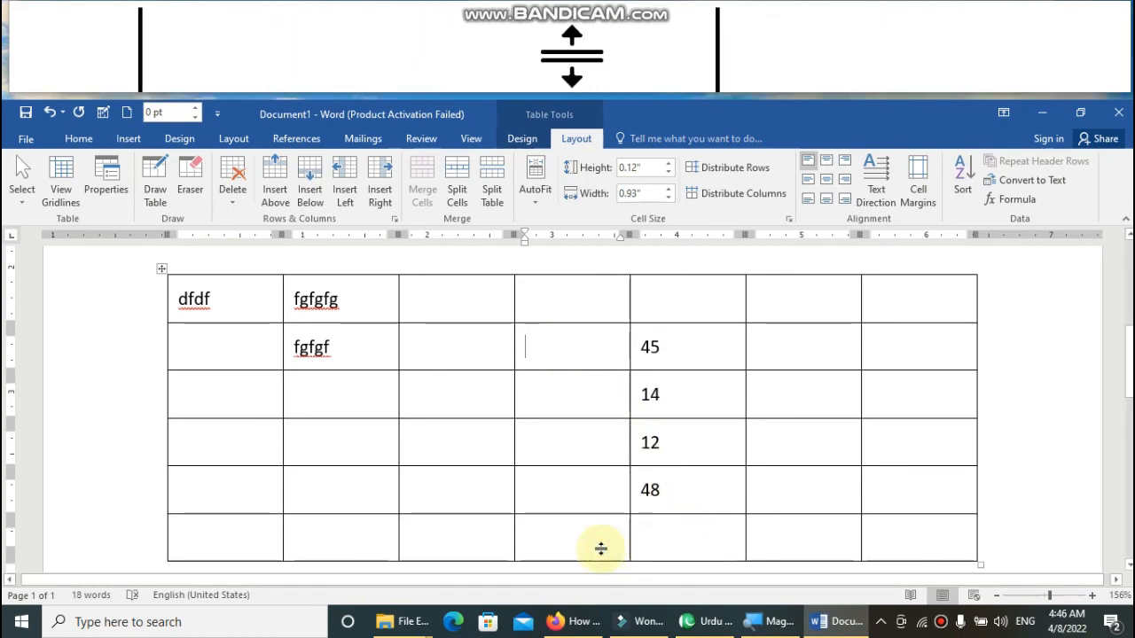
Enter Total in the last row's fourth column and insert the formula =SUM(ABOVE) in the cell beside it.
click(542, 530)
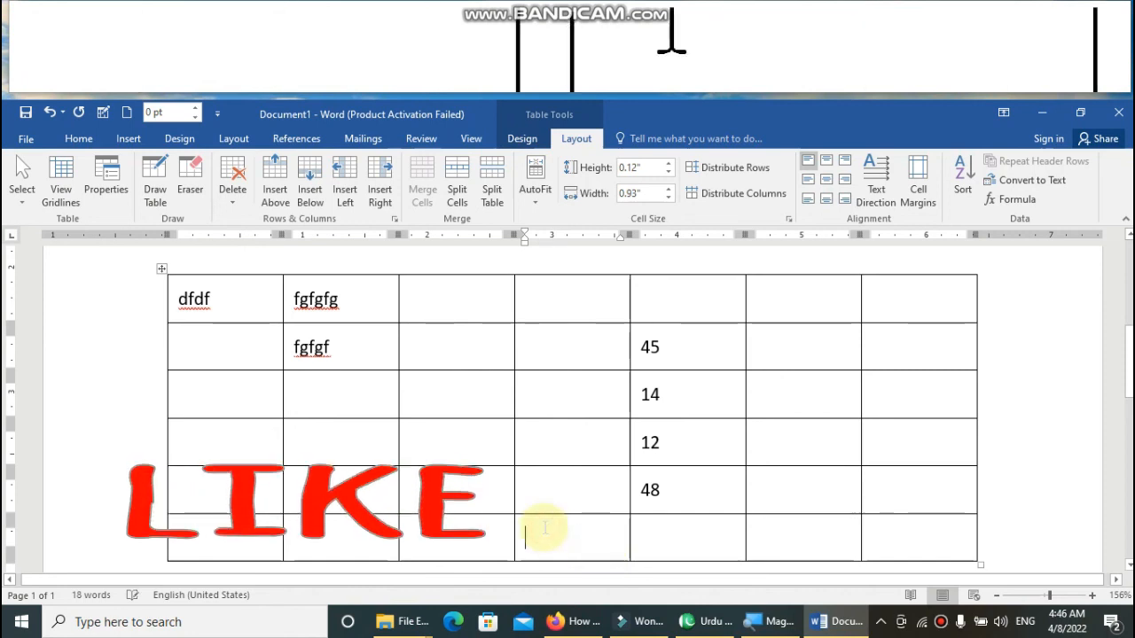
text(total)
key(Tab)
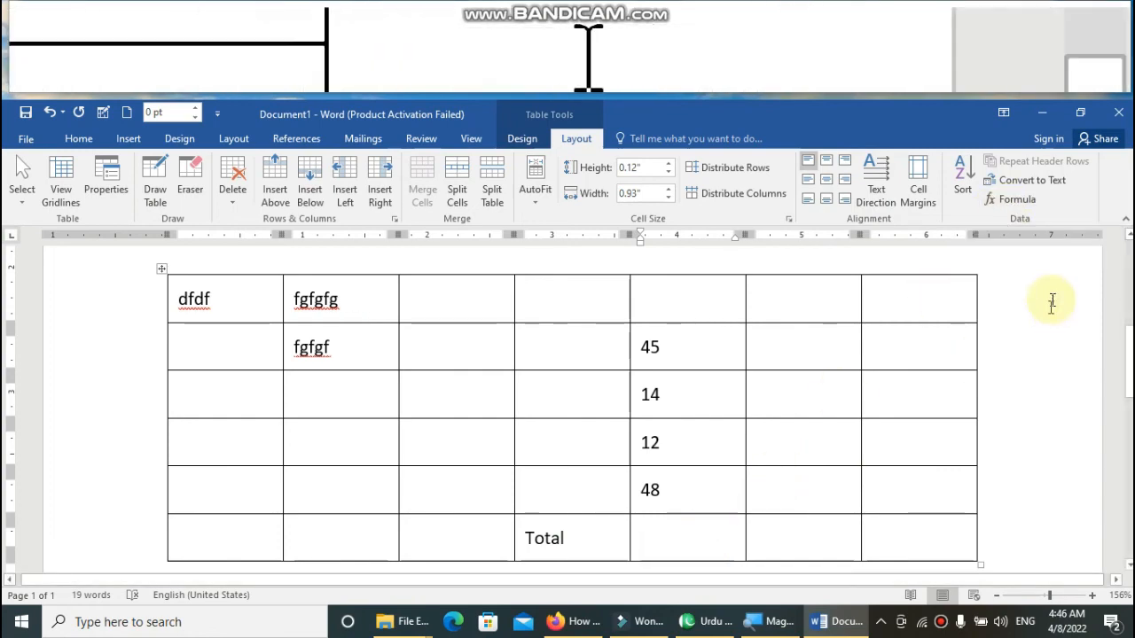
click(1011, 199)
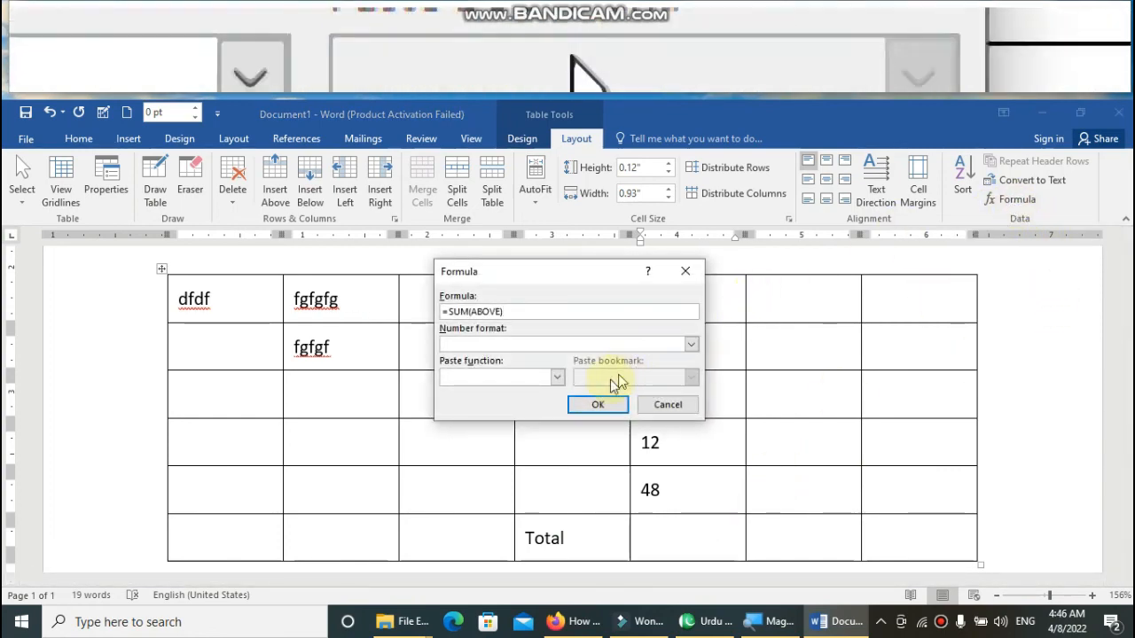
click(598, 405)
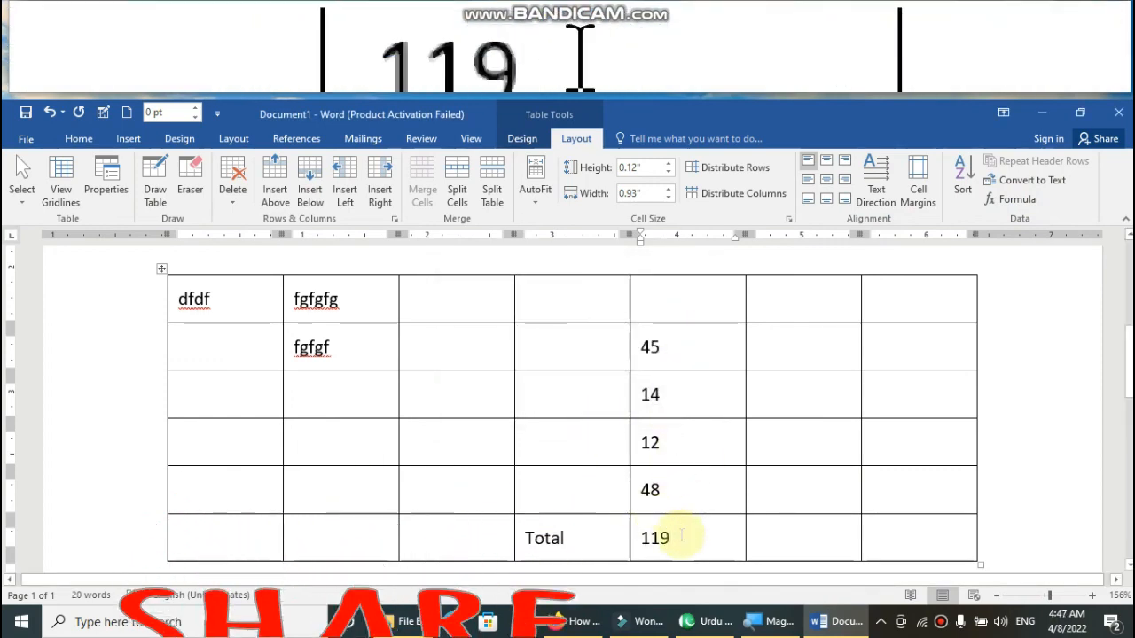
Enter price as the heading in the first row of the column of numbers.
click(663, 310)
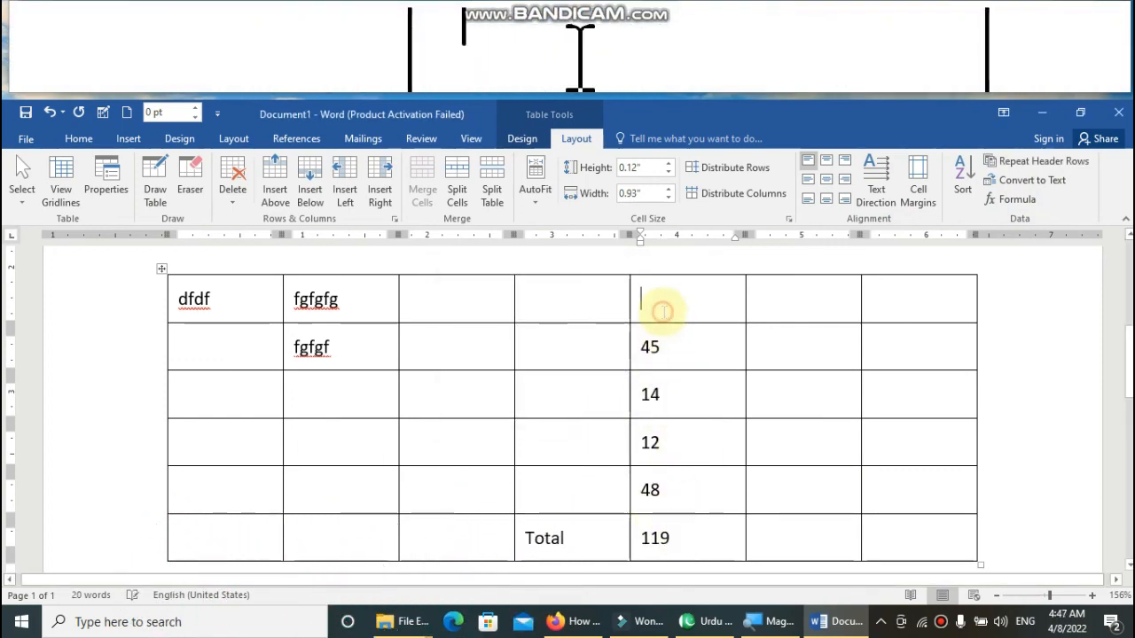
text(price)
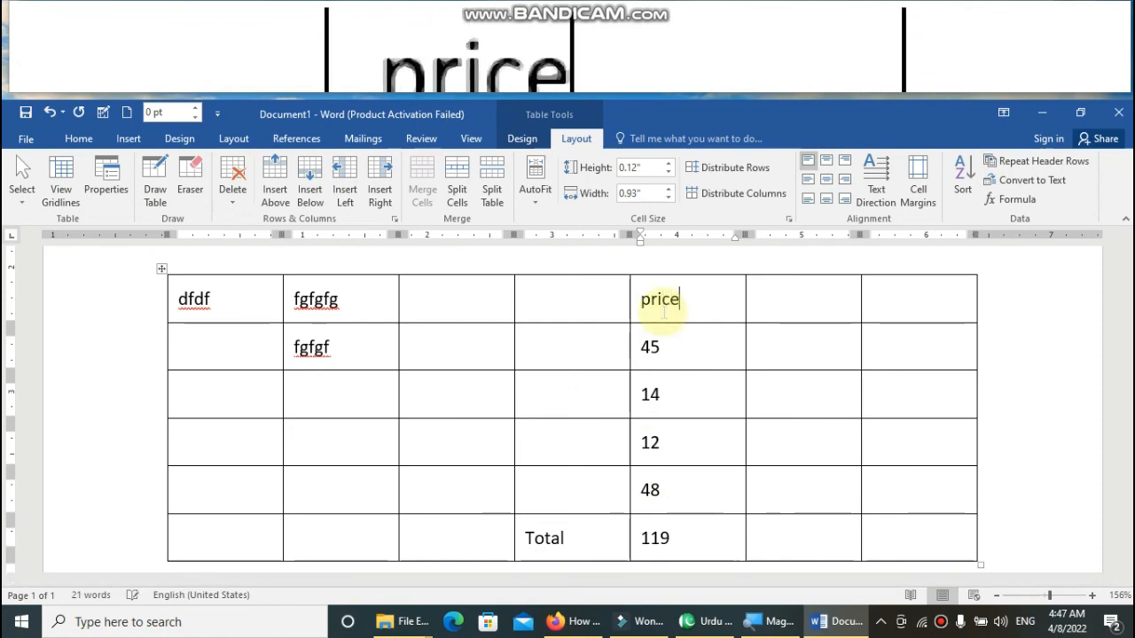